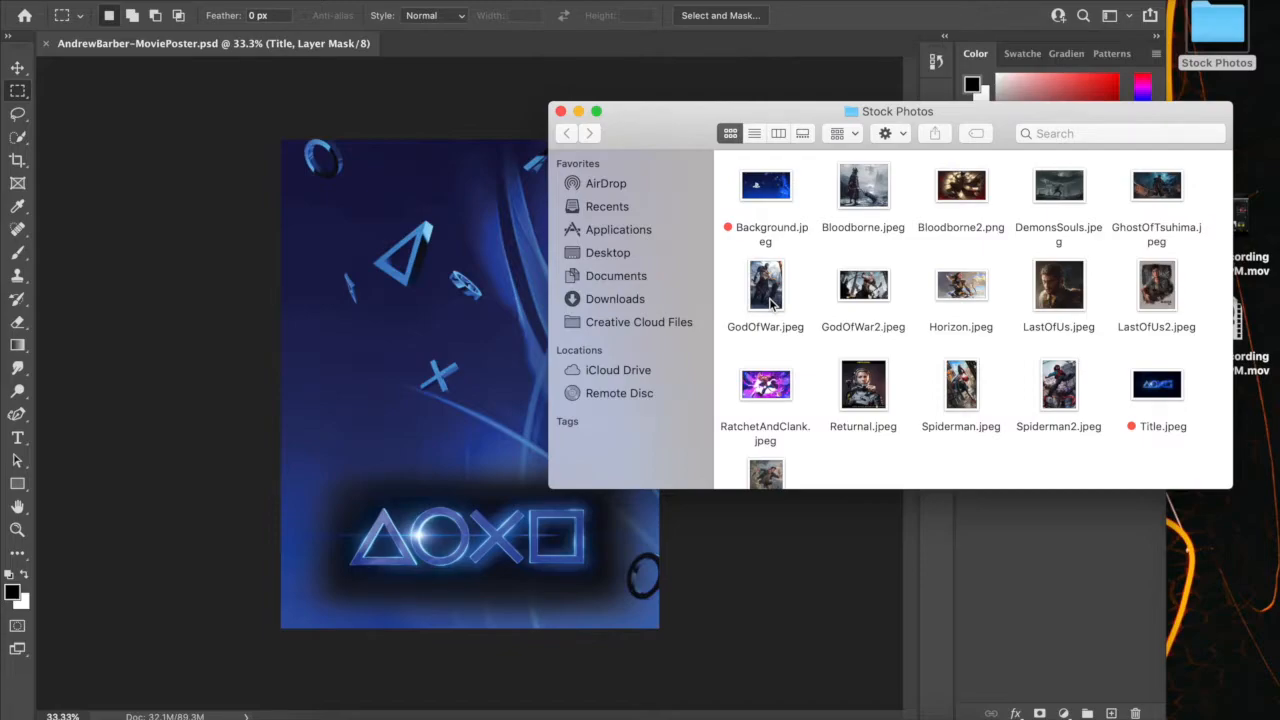
# Place GodOfWar.jpeg from the Stock Photos folder into the poster, centre it horizontally near the title symbols and scale it to about 108%
pyautogui.moveTo(770, 292); pyautogui.dragTo(479, 341)
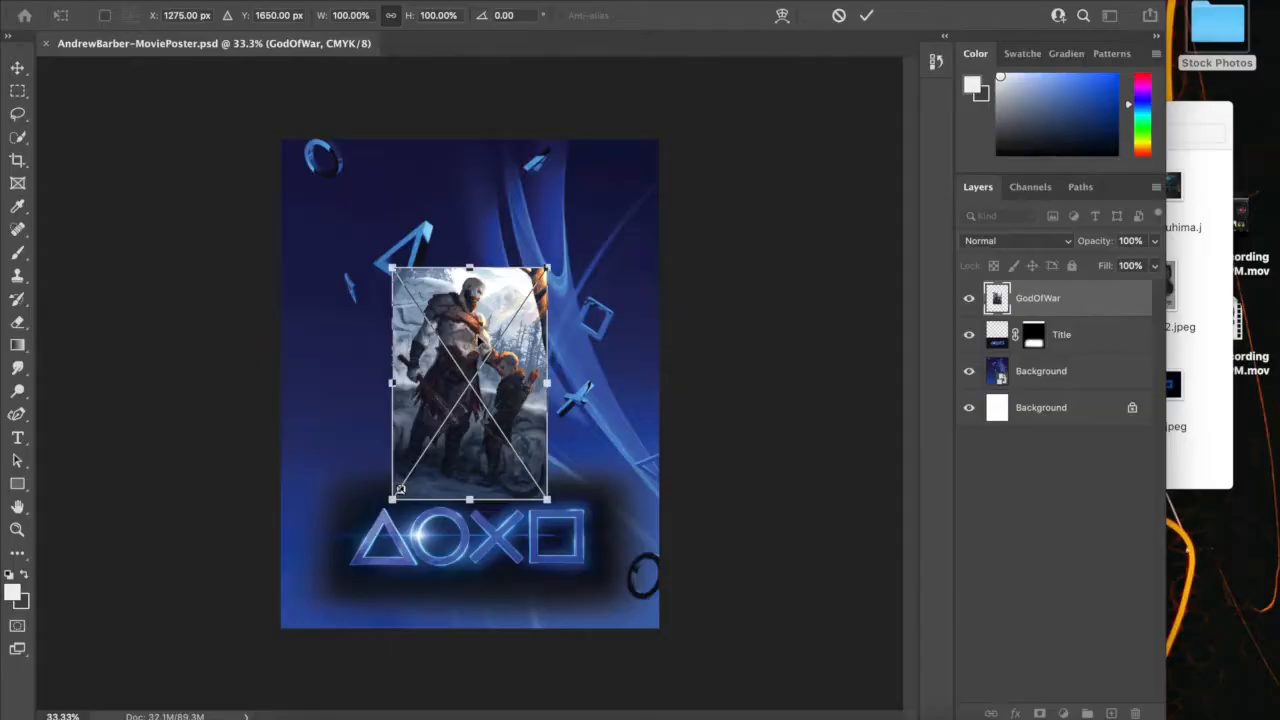
pyautogui.moveTo(474, 330); pyautogui.dragTo(490, 365)
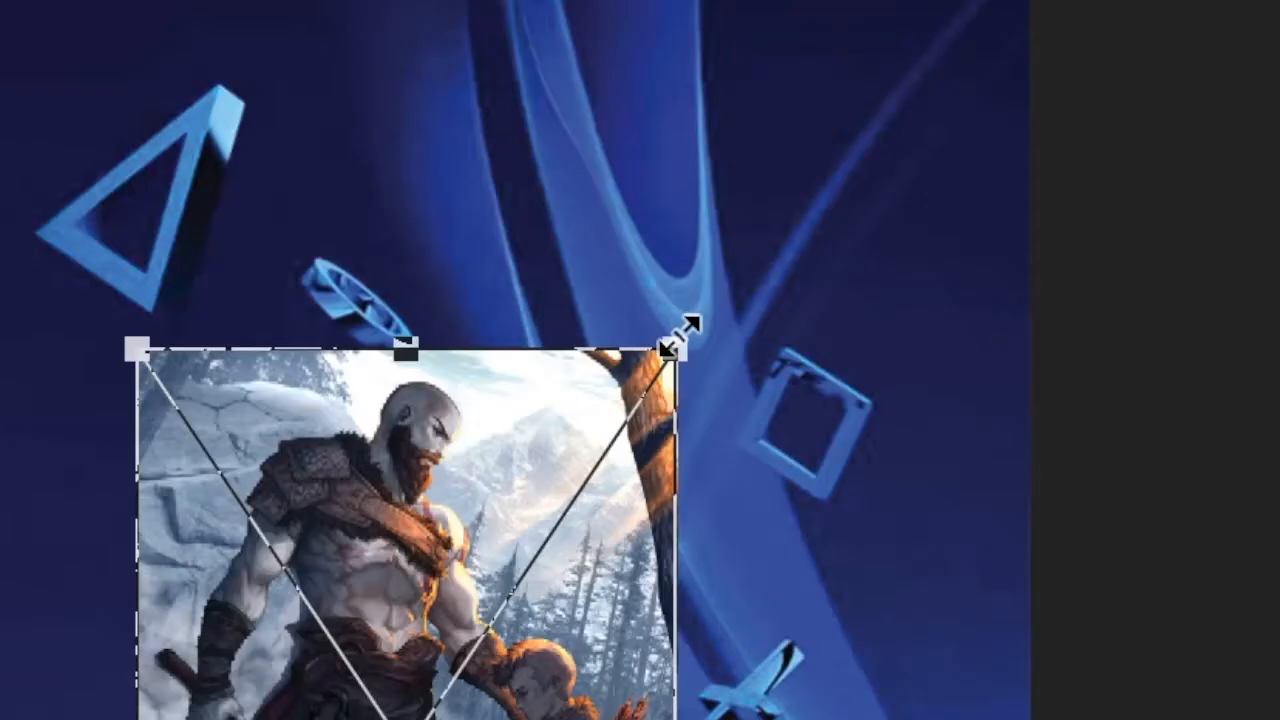
pyautogui.moveTo(561, 294); pyautogui.dragTo(585, 270)
pyautogui.moveTo(765, 245); pyautogui.dragTo(722, 280)
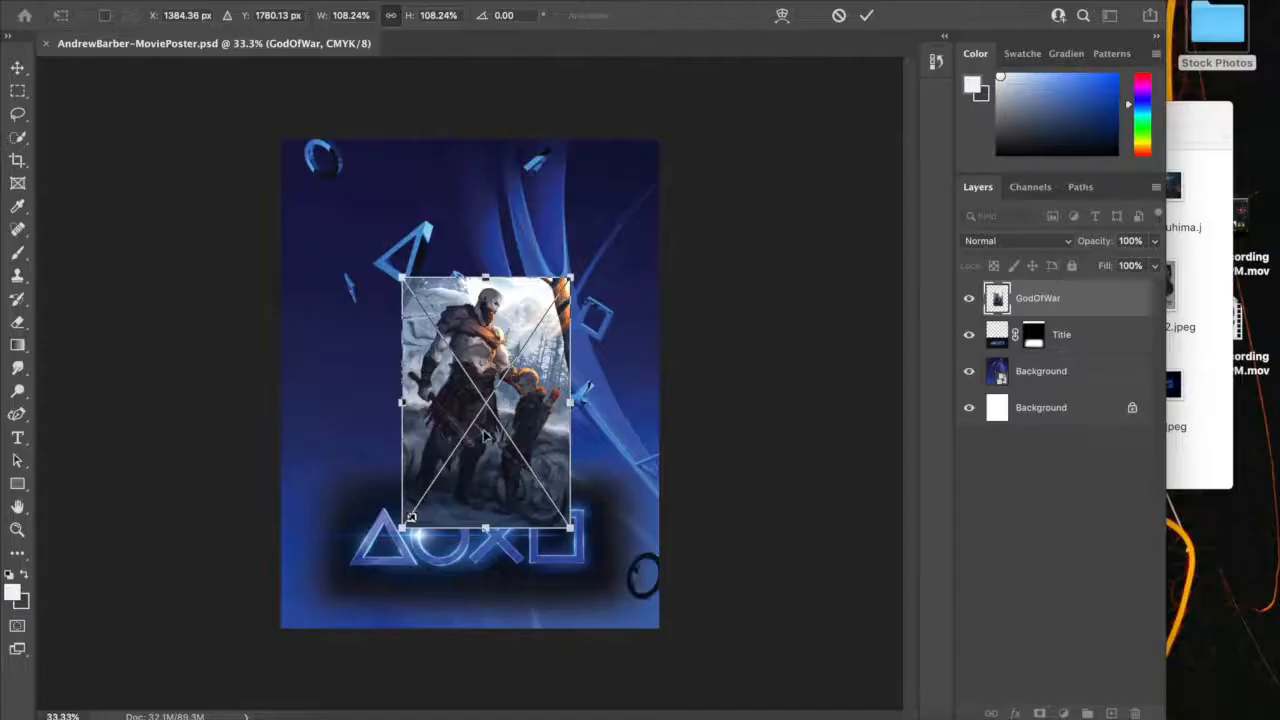
pyautogui.moveTo(491, 432); pyautogui.dragTo(474, 443)
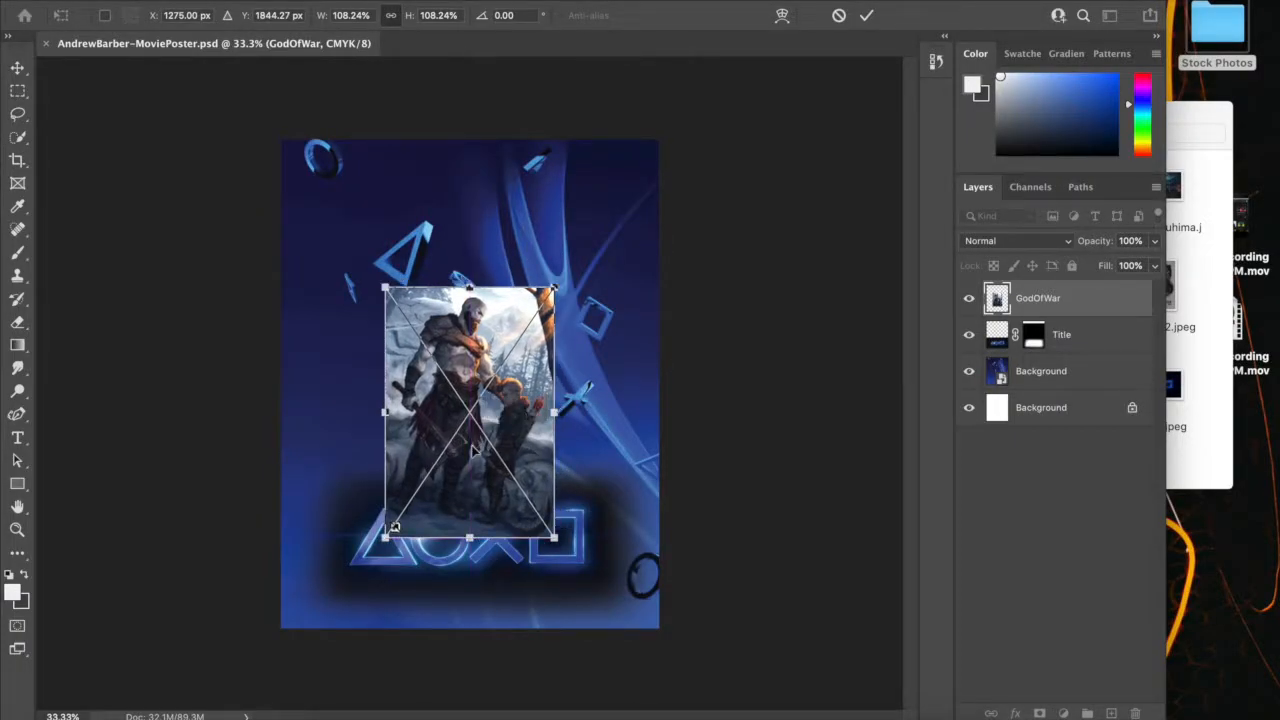
pyautogui.press('Return')
# Convert the GodOfWar smart object to regular layers with Convert to Layers
pyautogui.press('m')
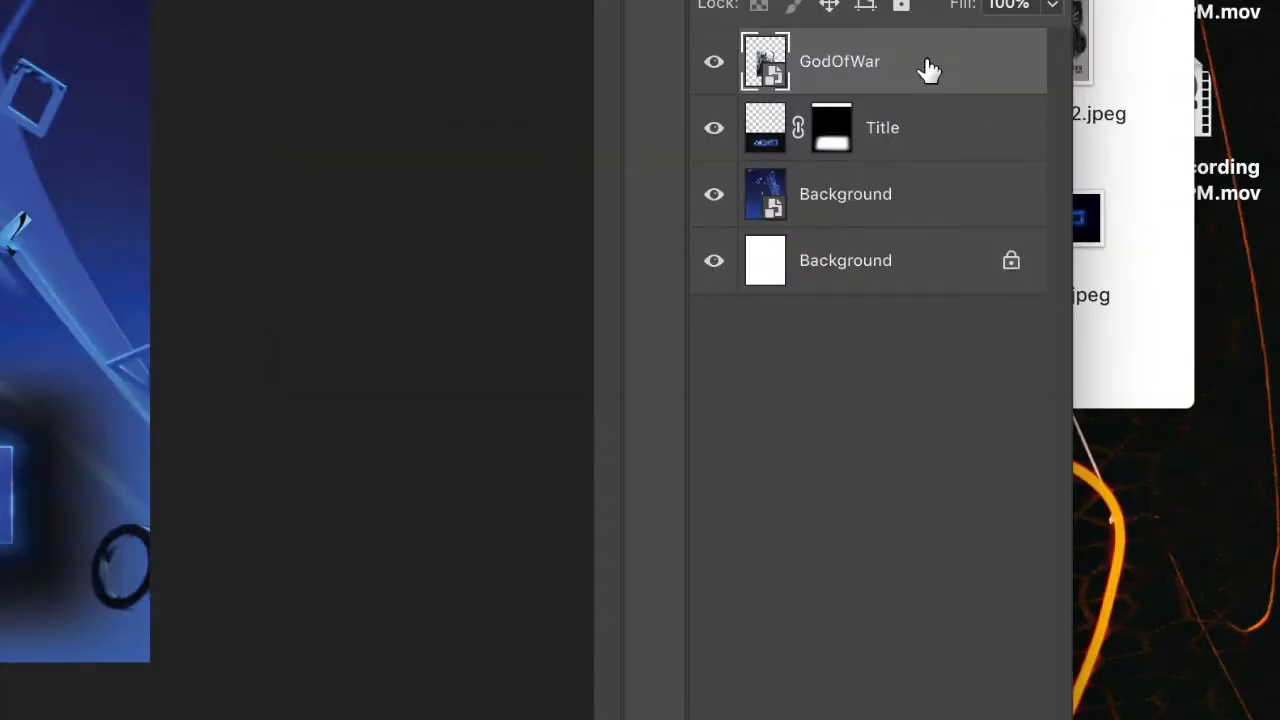
pyautogui.rightClick(928, 70)
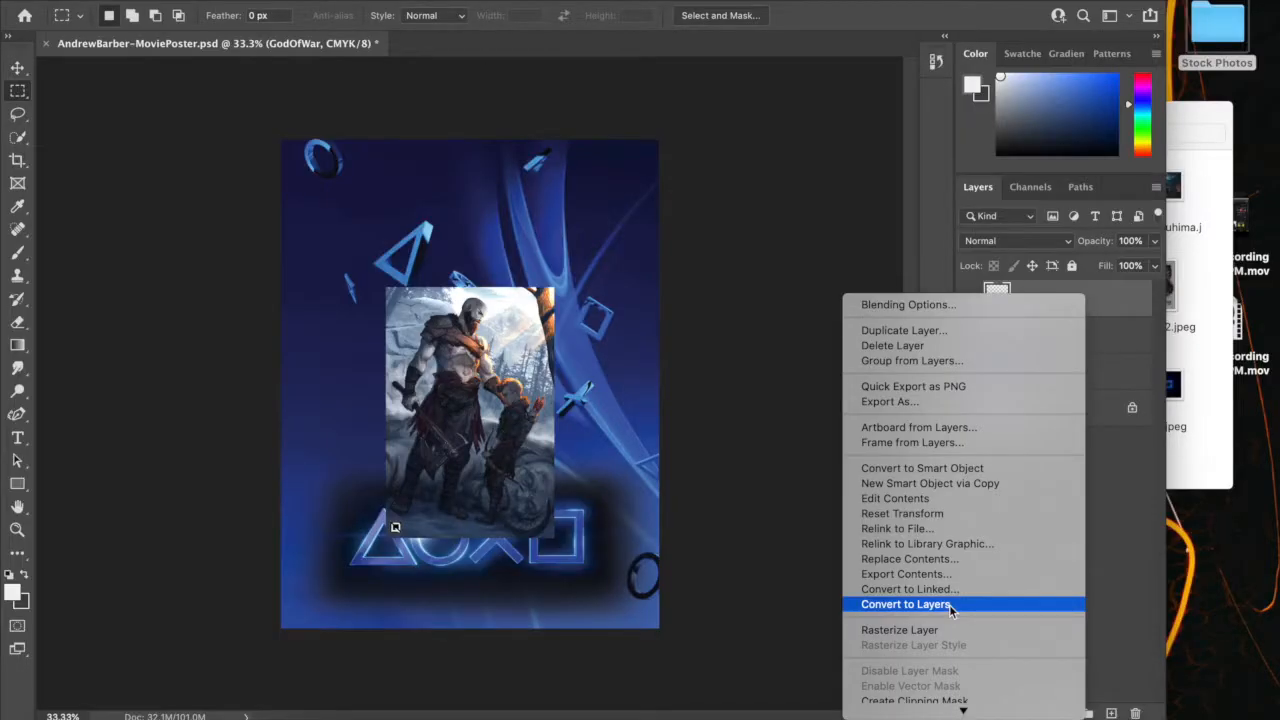
pyautogui.click(949, 604)
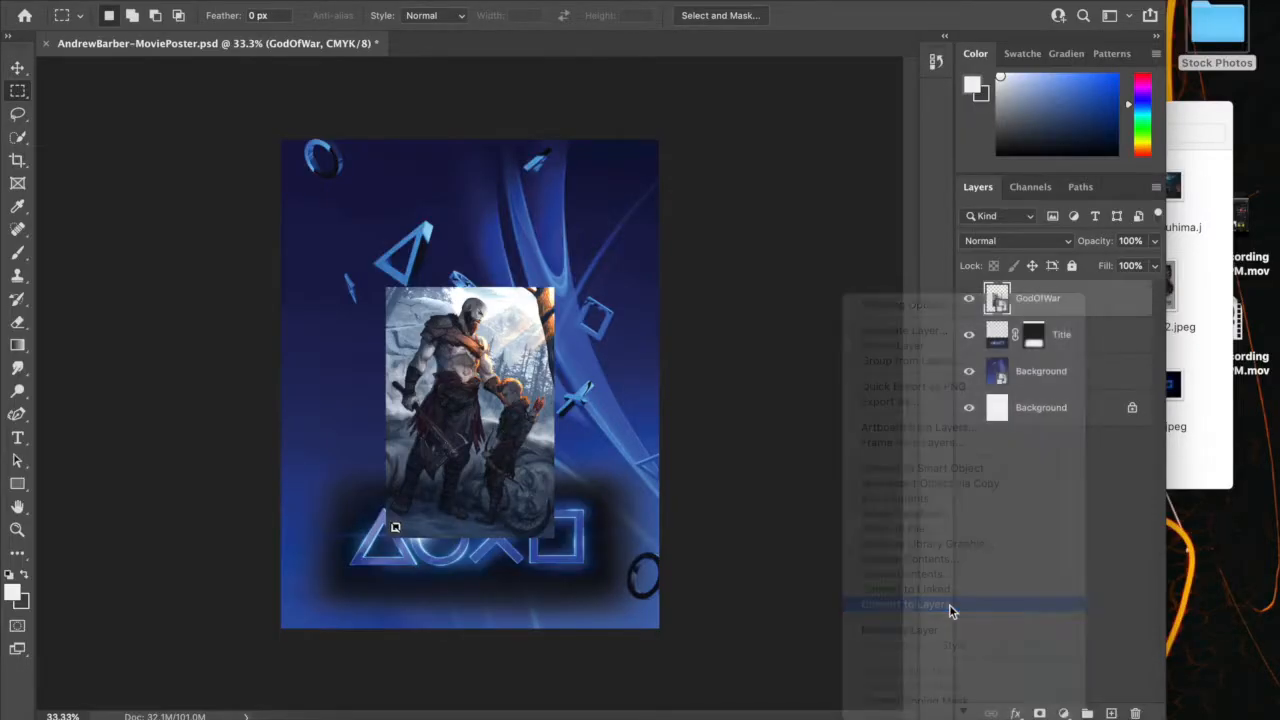
pyautogui.click(776, 248)
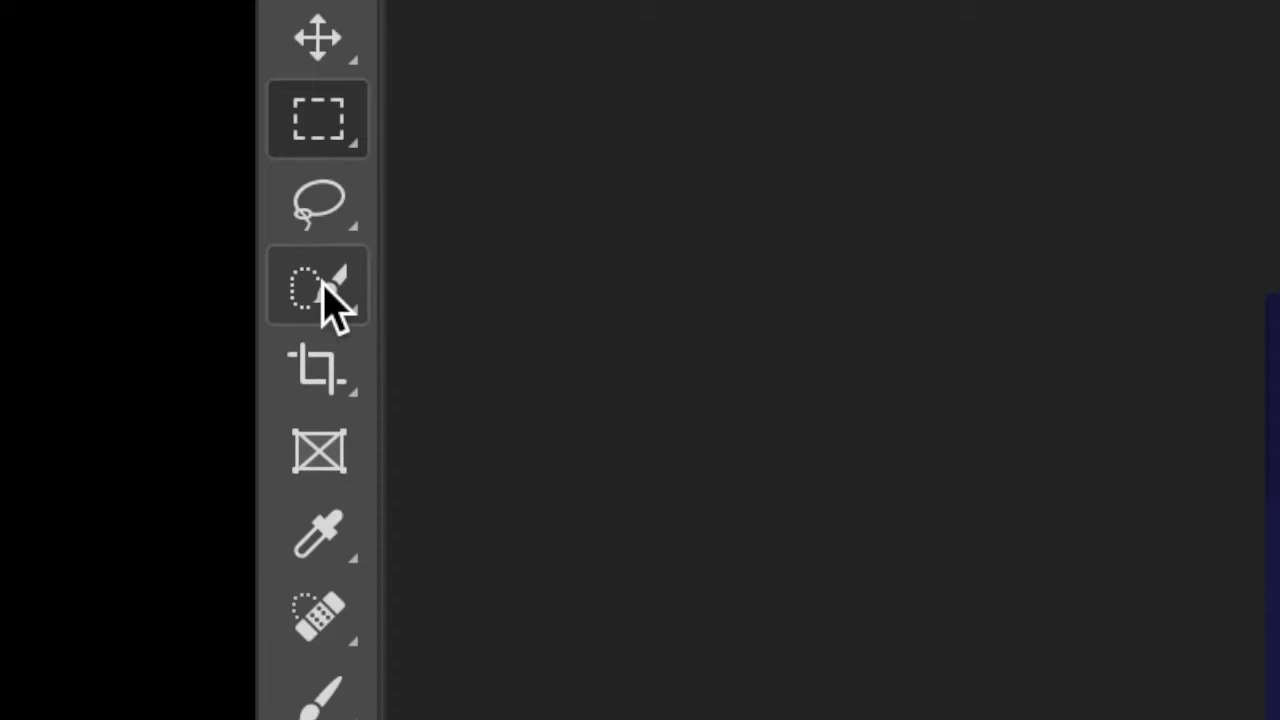
# Switch from the Object Selection tool to the Quick Selection tool
pyautogui.click(322, 285)
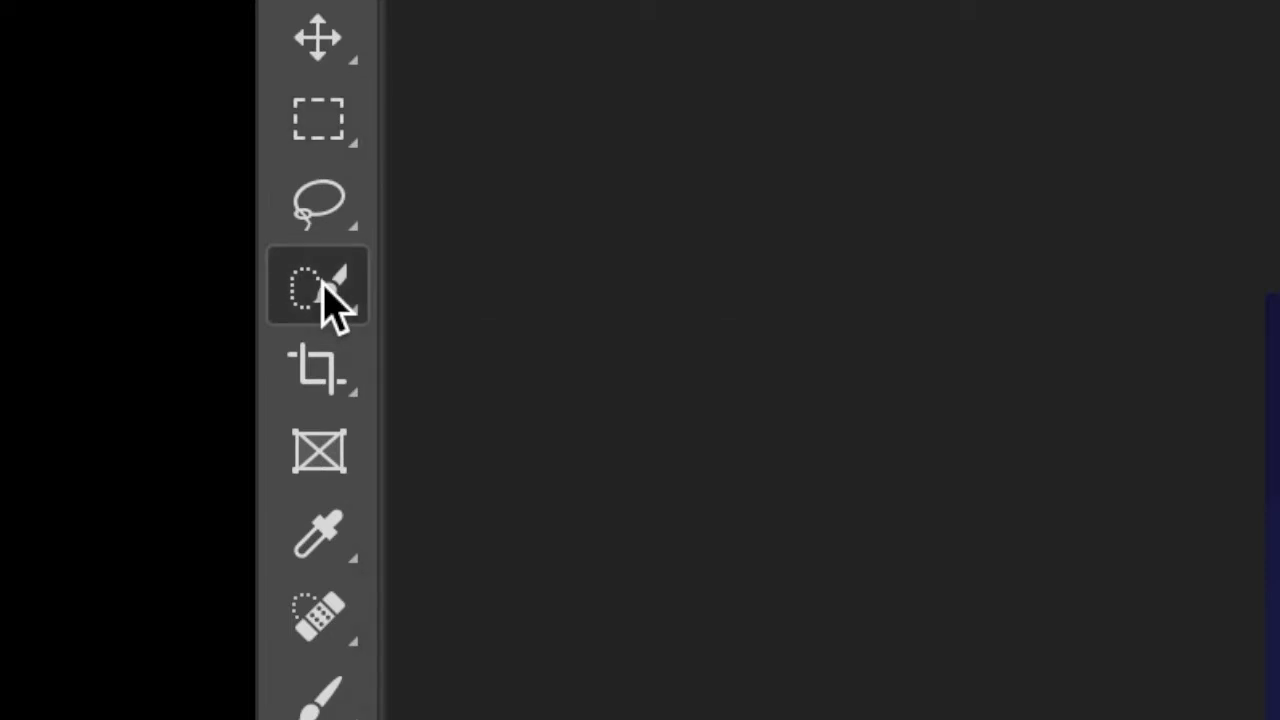
pyautogui.click(505, 285)
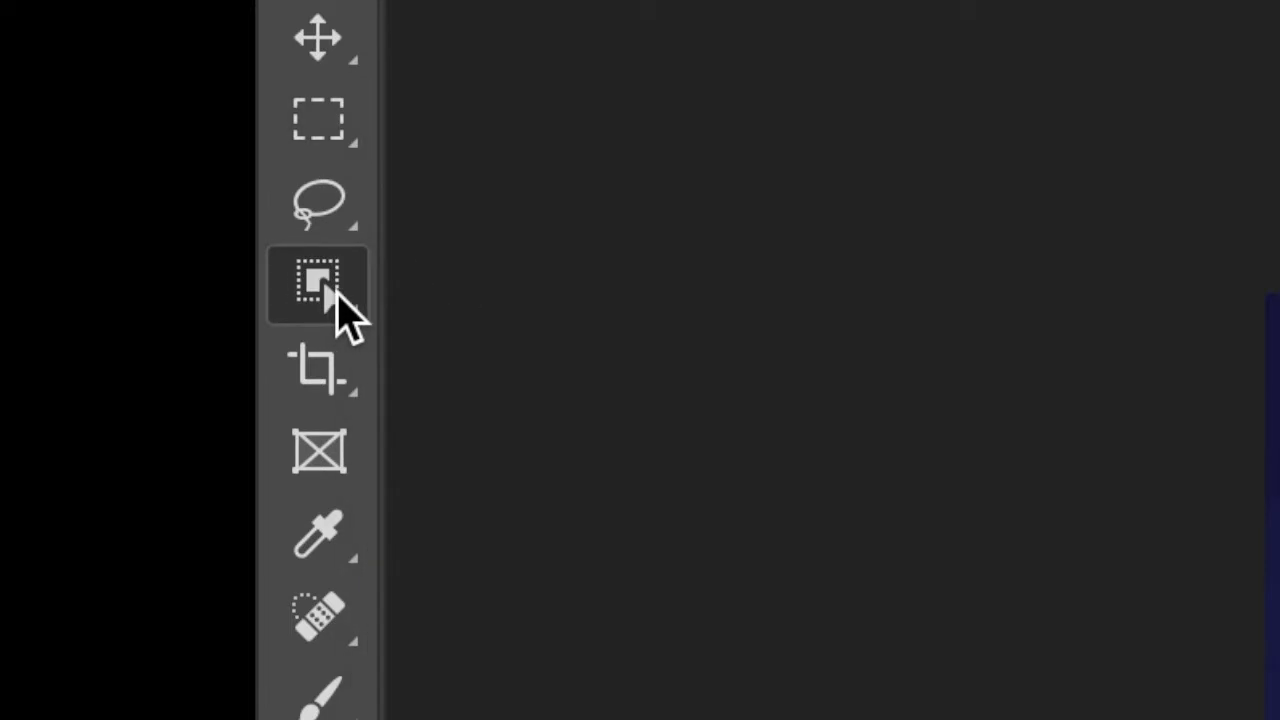
pyautogui.click(336, 298)
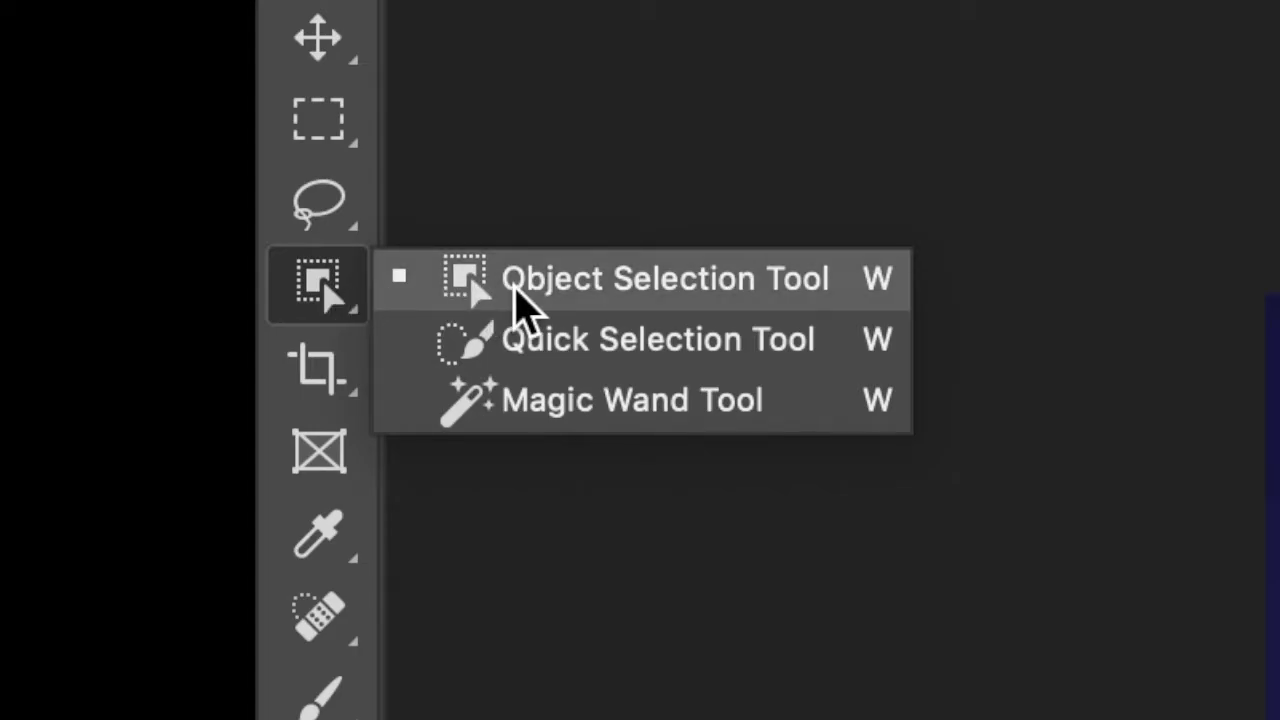
pyautogui.click(562, 347)
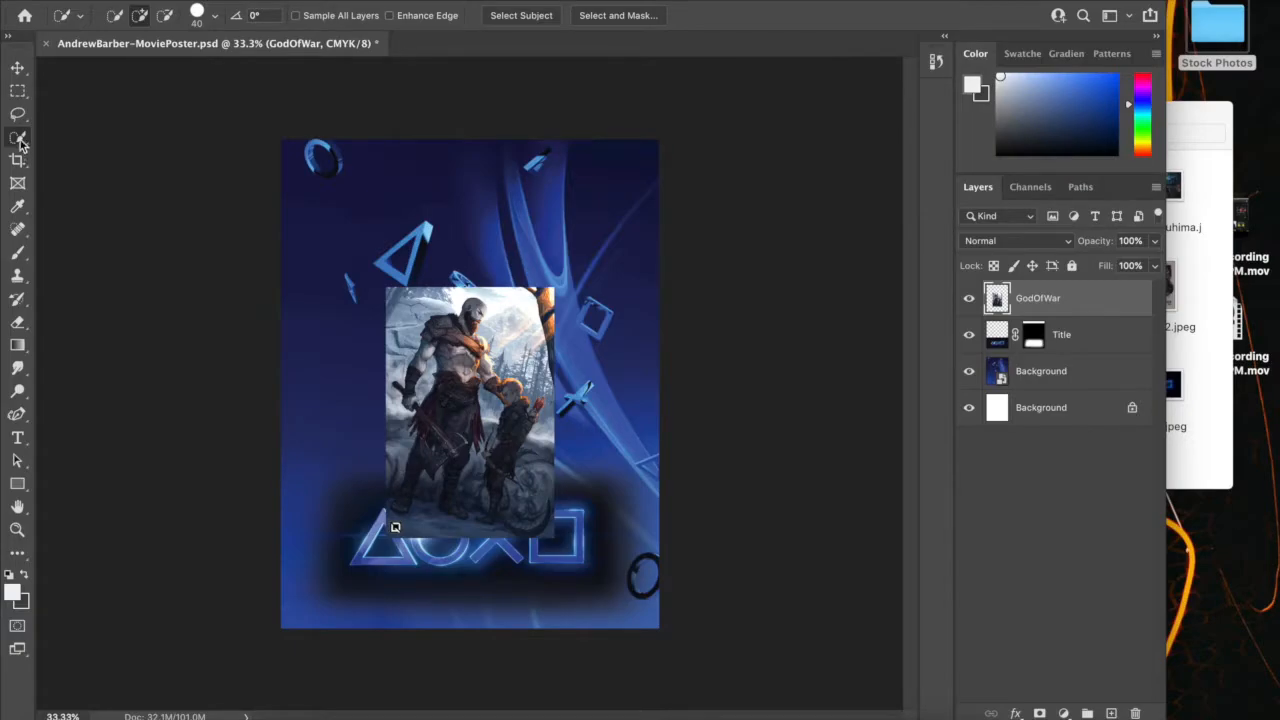
pyautogui.rightClick(20, 142)
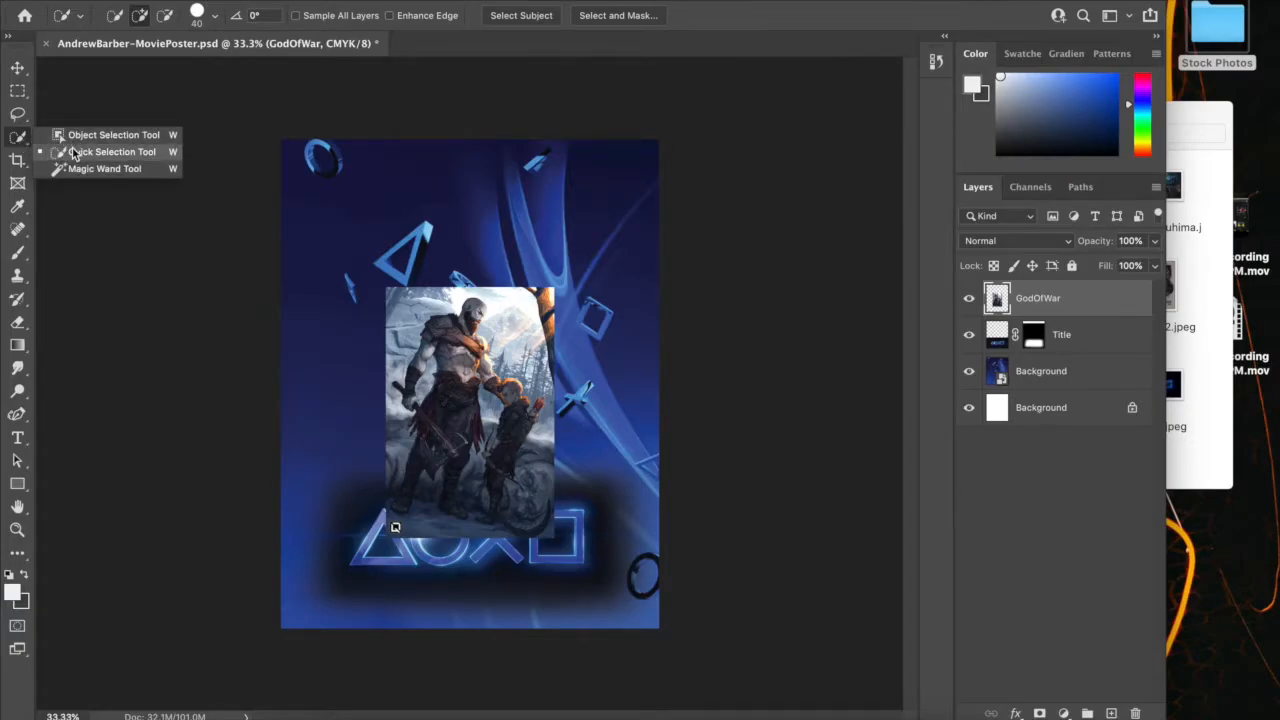
pyautogui.click(73, 152)
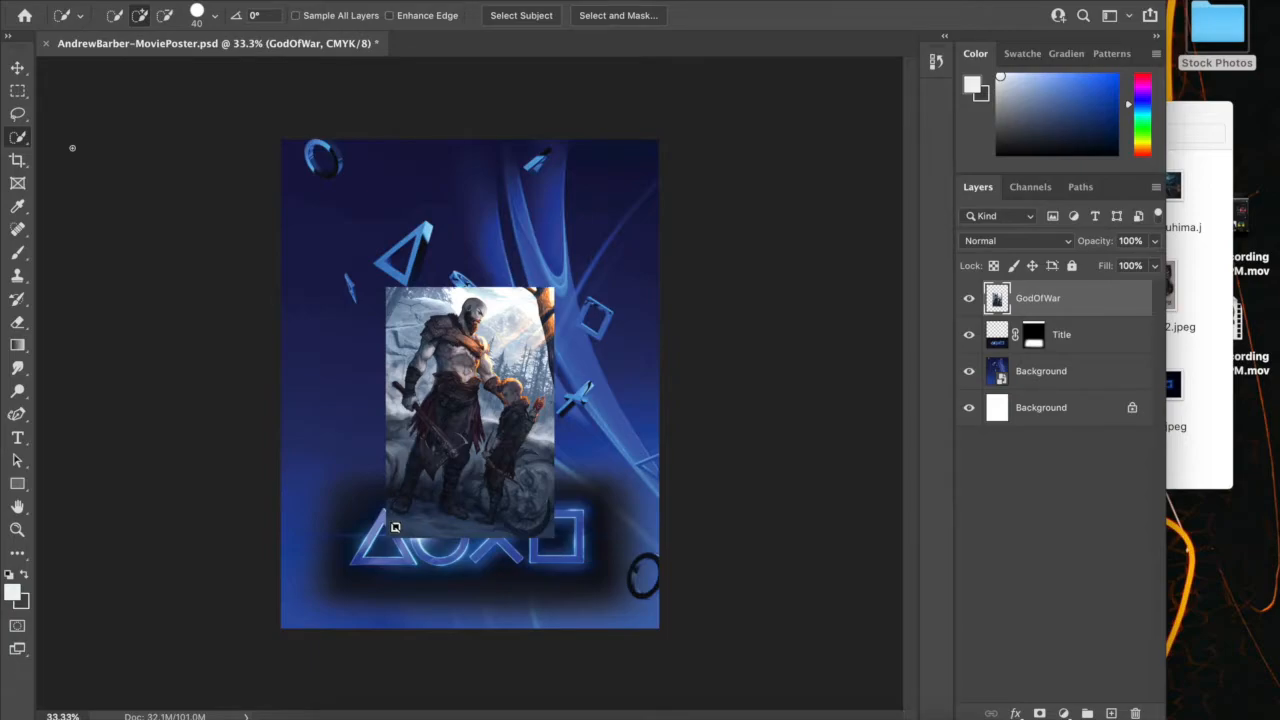
# Try a freehand Lasso selection along the warrior's head, shoulder armour and arm, and deselect it
pyautogui.press('super+equal')
pyautogui.press('super+equal')
pyautogui.press('super+equal')
pyautogui.press('super+equal')
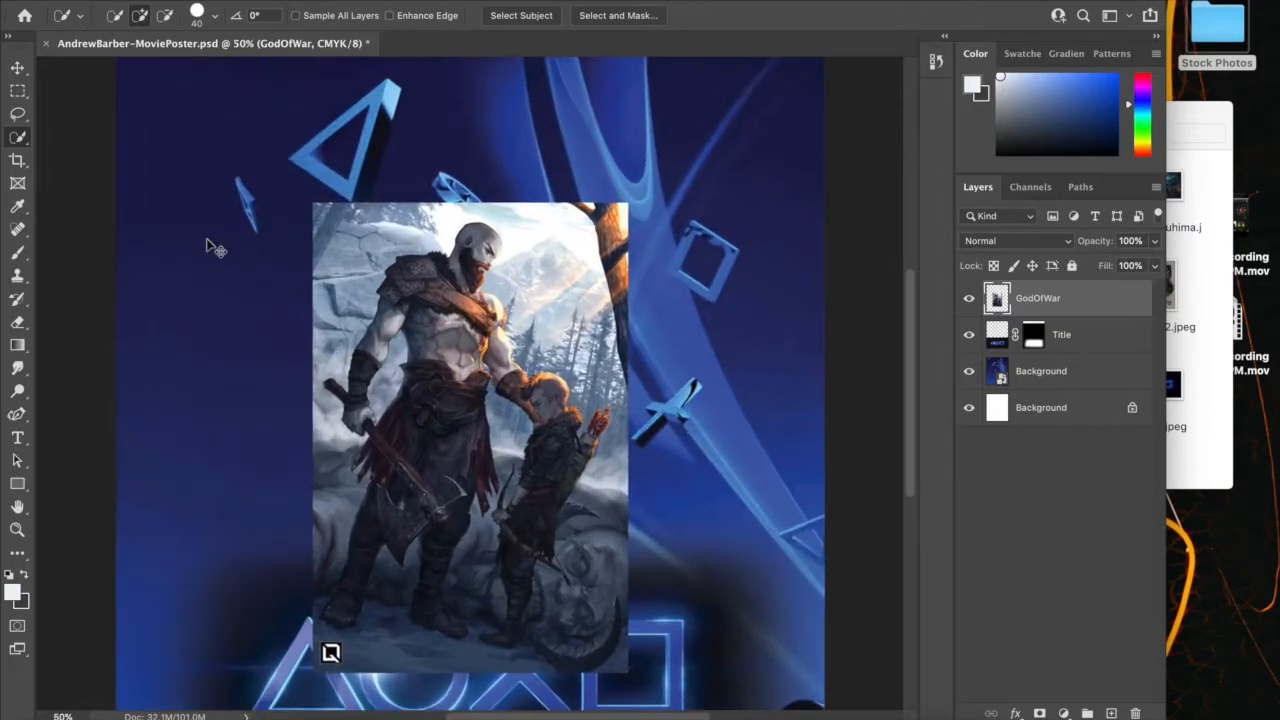
pyautogui.scroll(10, 205, 238)
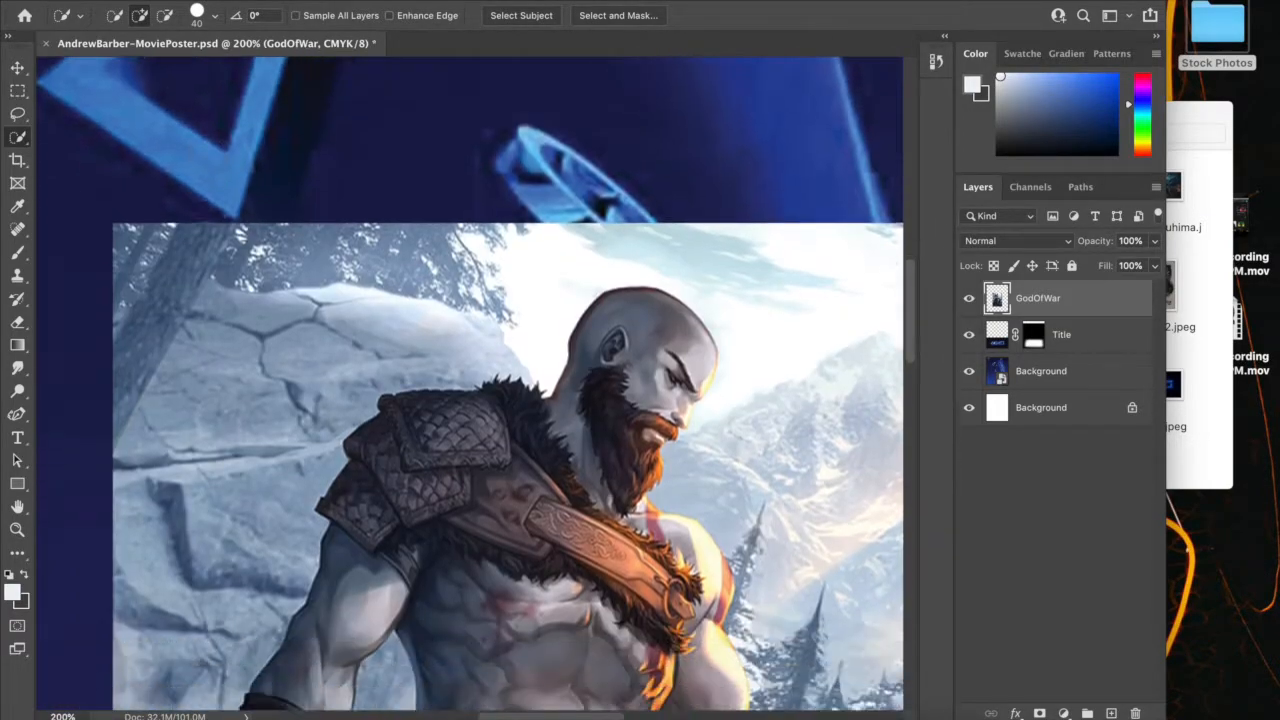
pyautogui.scroll(-3, 492, 355)
pyautogui.hscroll(1, 492, 355)
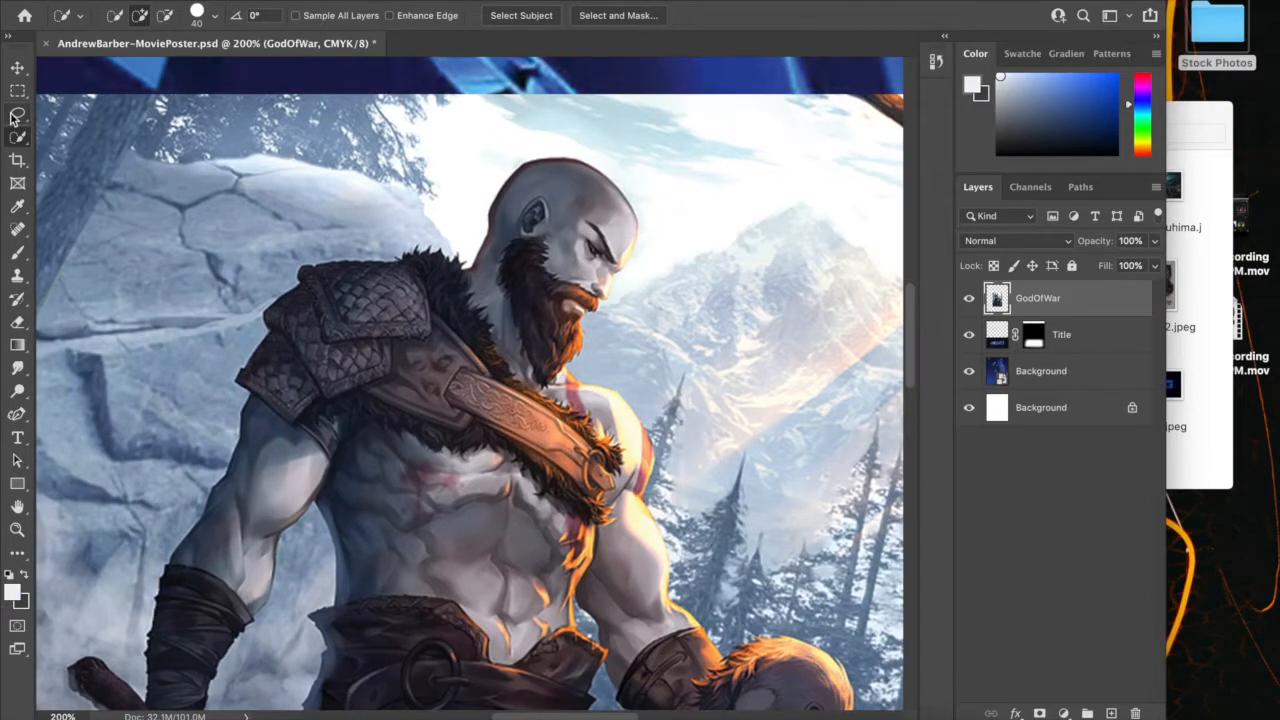
pyautogui.press('l')
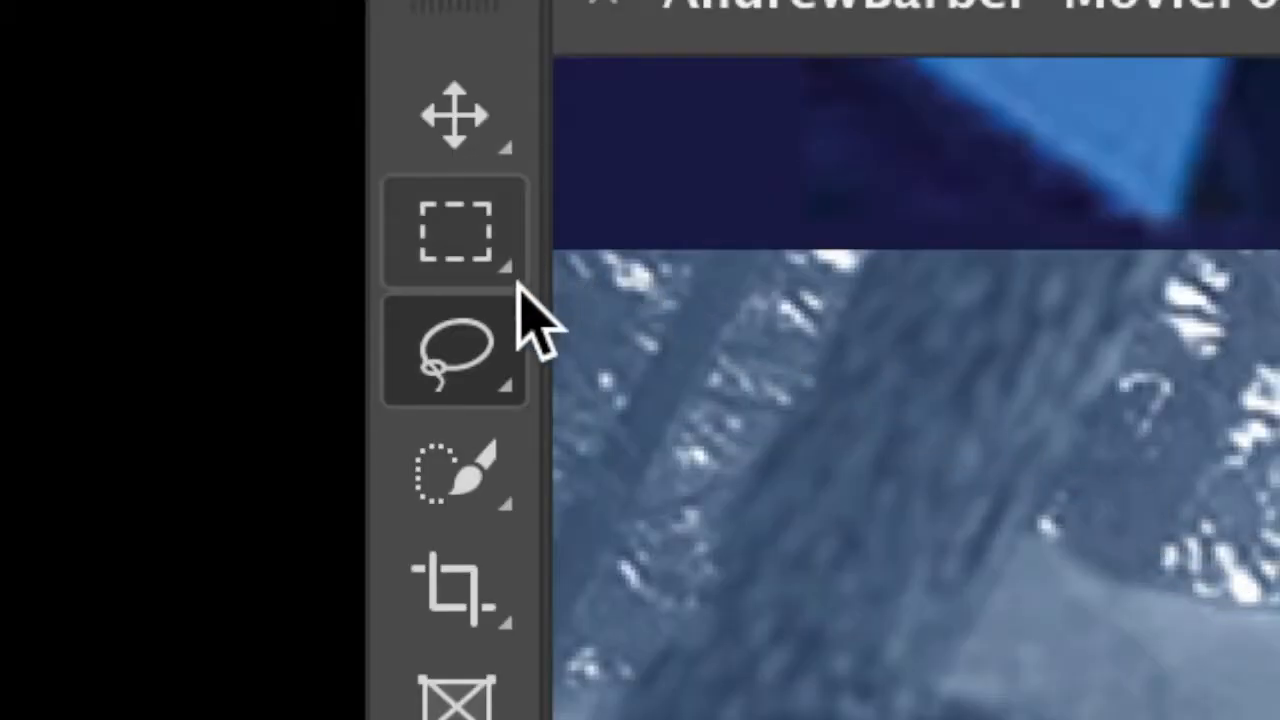
pyautogui.rightClick(22, 112)
pyautogui.click(745, 345)
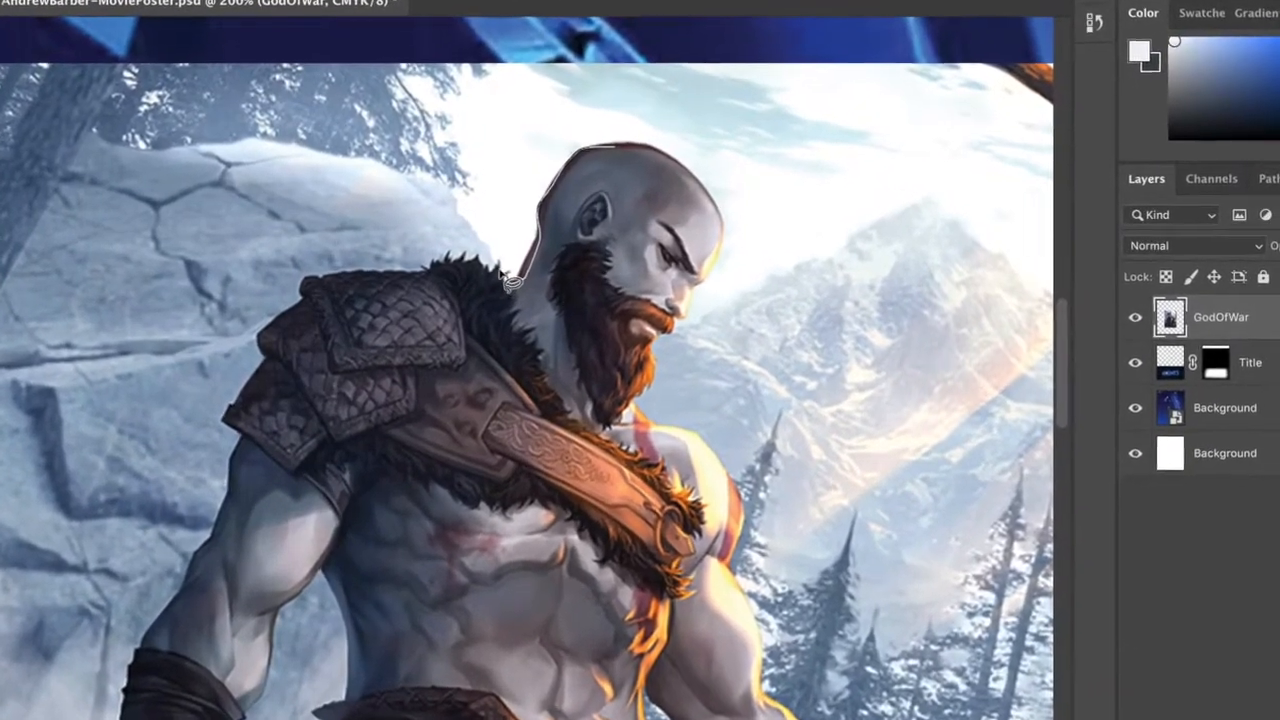
pyautogui.moveTo(500, 270)
pyautogui.mouseDown()
pyautogui.moveTo(458, 260)
pyautogui.moveTo(488, 272)
pyautogui.moveTo(446, 292)
pyautogui.moveTo(360, 298)
pyautogui.moveTo(317, 325)
pyautogui.moveTo(255, 428)
pyautogui.moveTo(224, 538)
pyautogui.mouseUp()
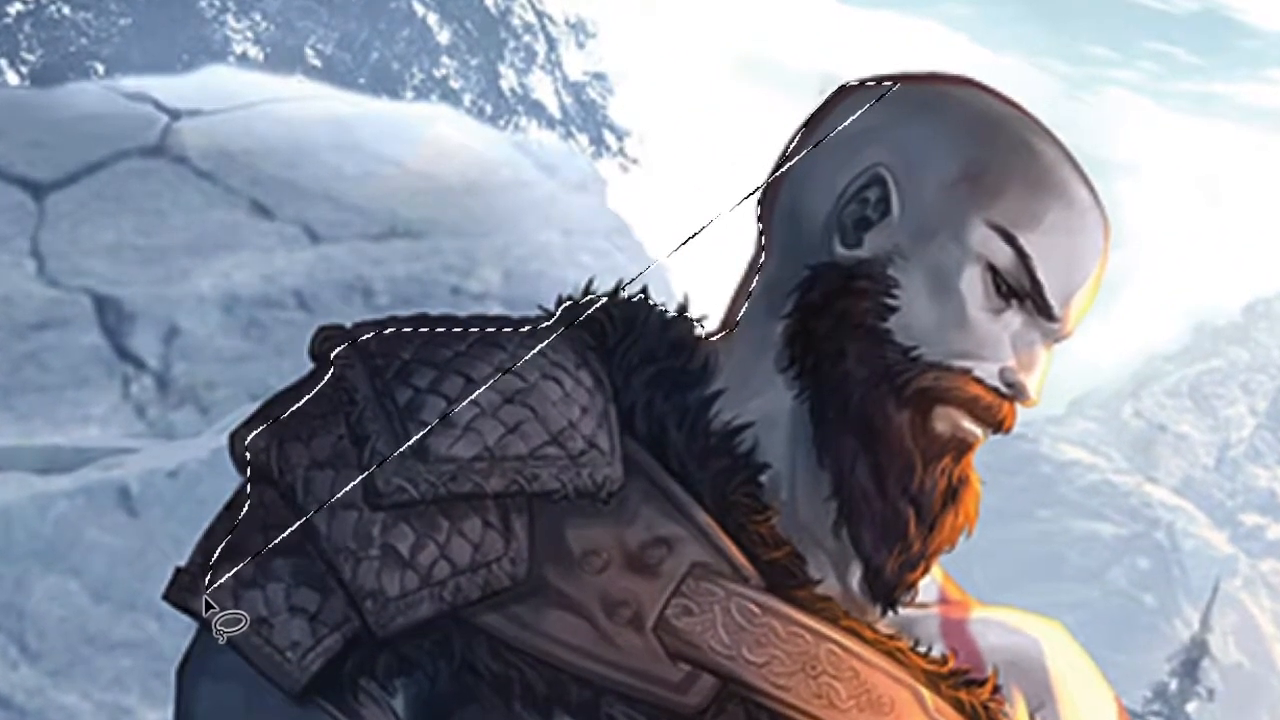
pyautogui.moveTo(204, 595); pyautogui.dragTo(206, 597)
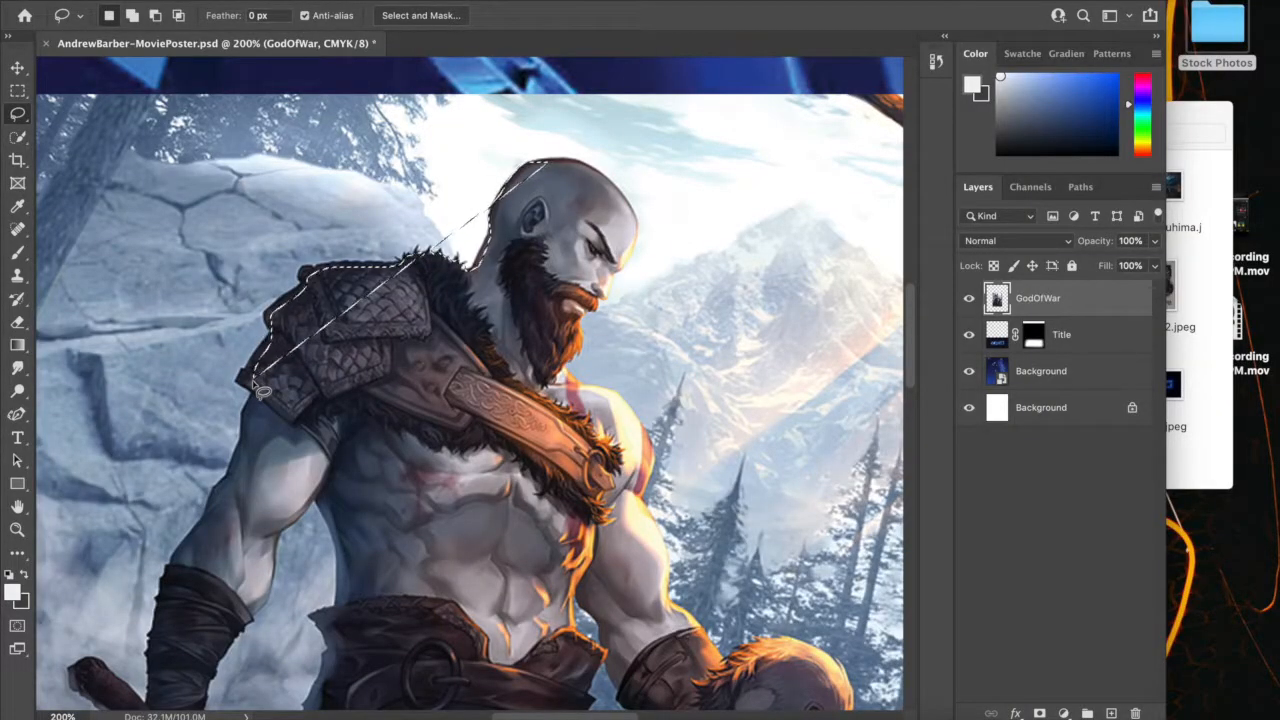
pyautogui.press('super+d')
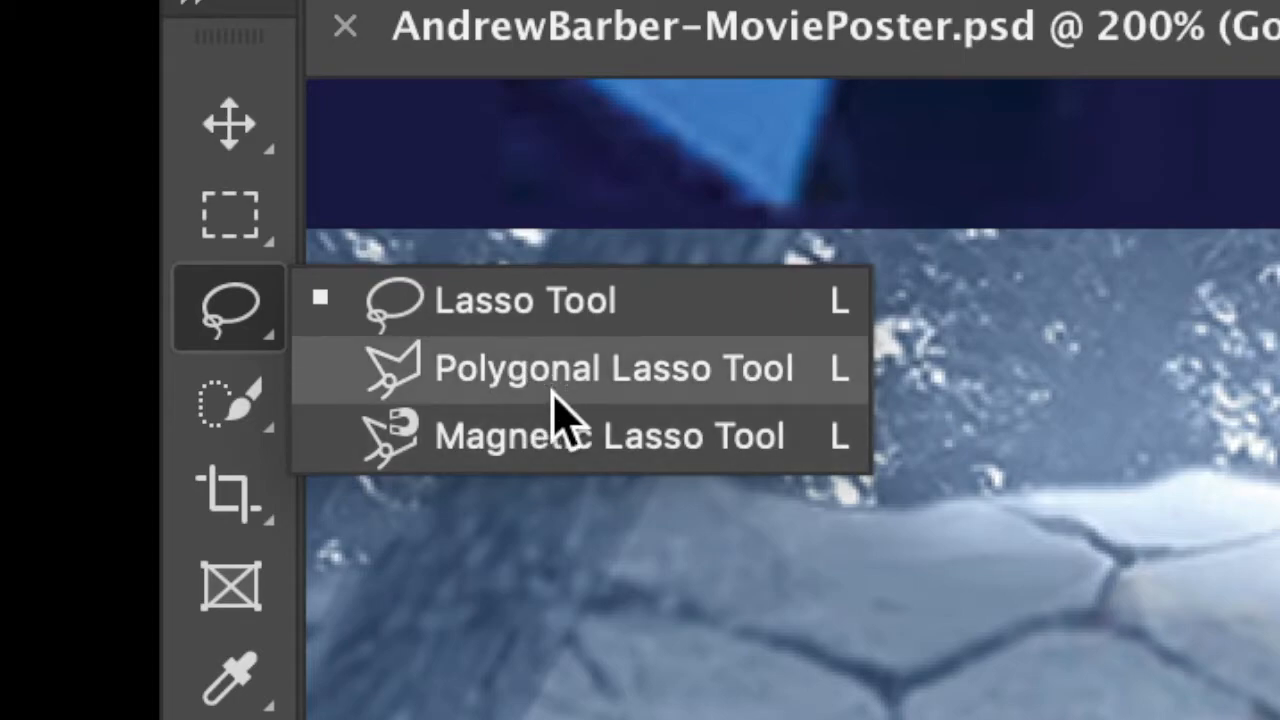
# Try tracing the warrior's outline from the top of his head to his wristband with the Magnetic Lasso, and deselect it
pyautogui.click(566, 437)
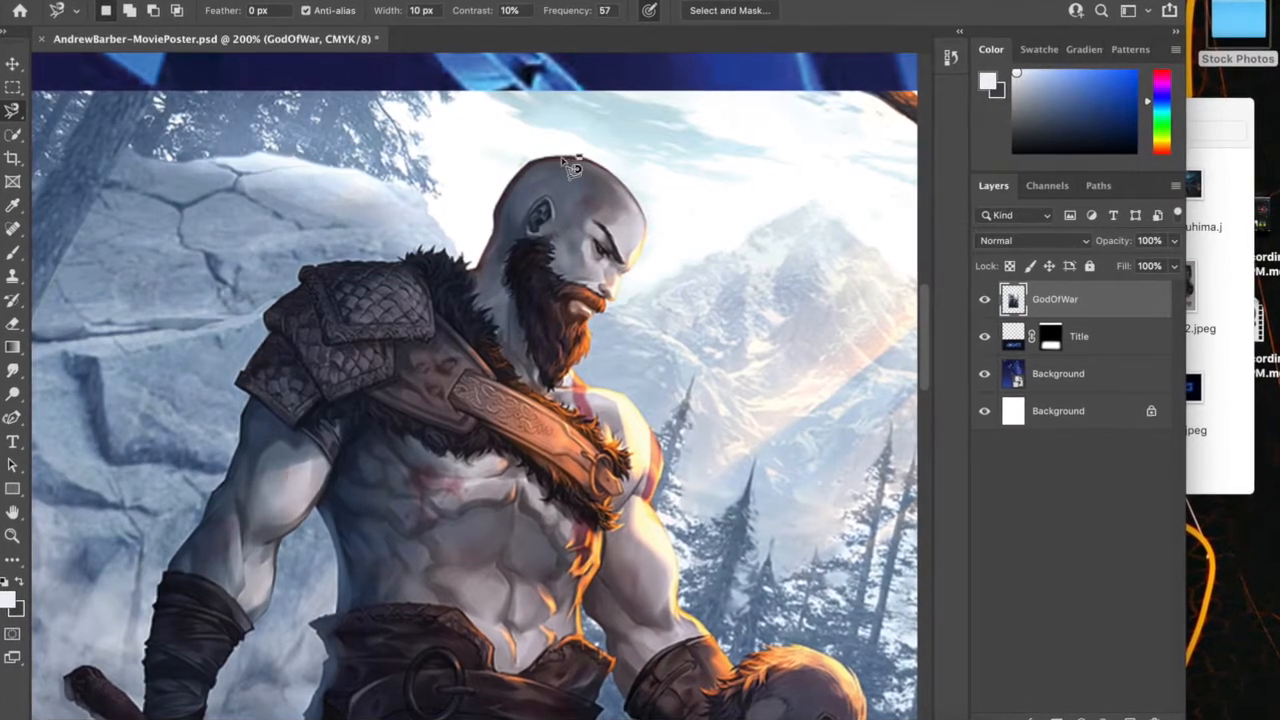
pyautogui.click(572, 168)
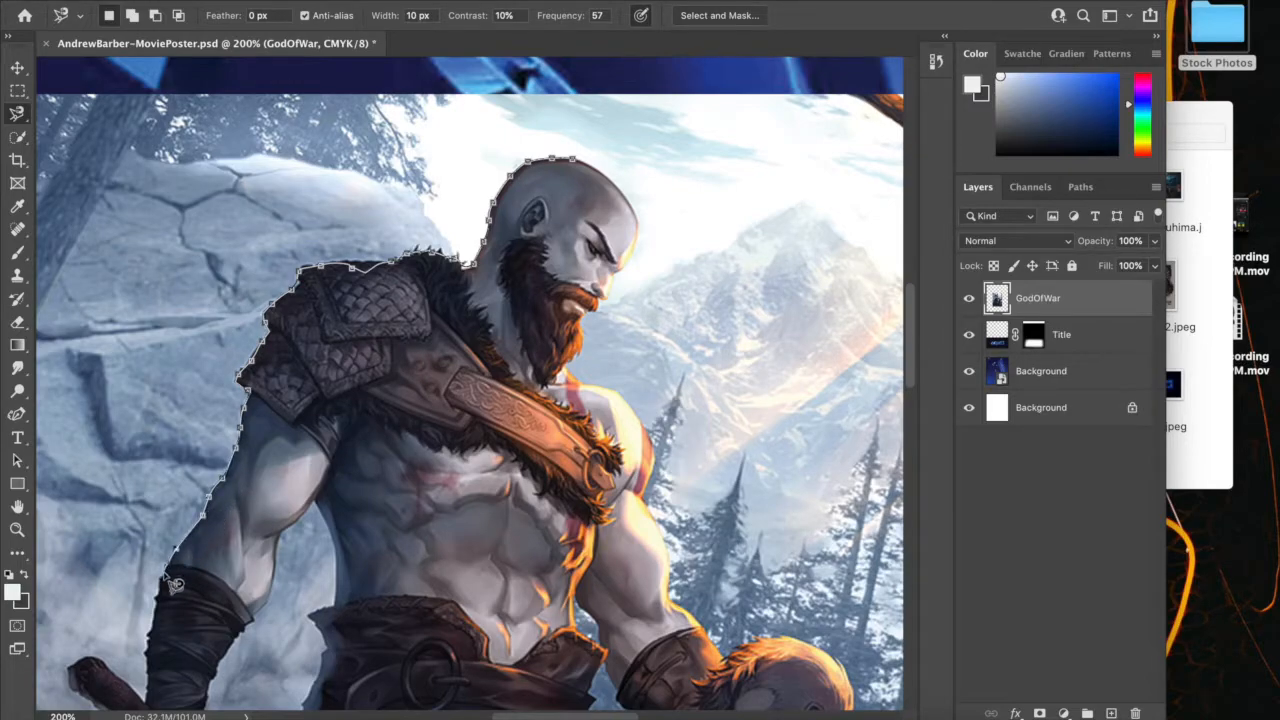
pyautogui.doubleClick(160, 640)
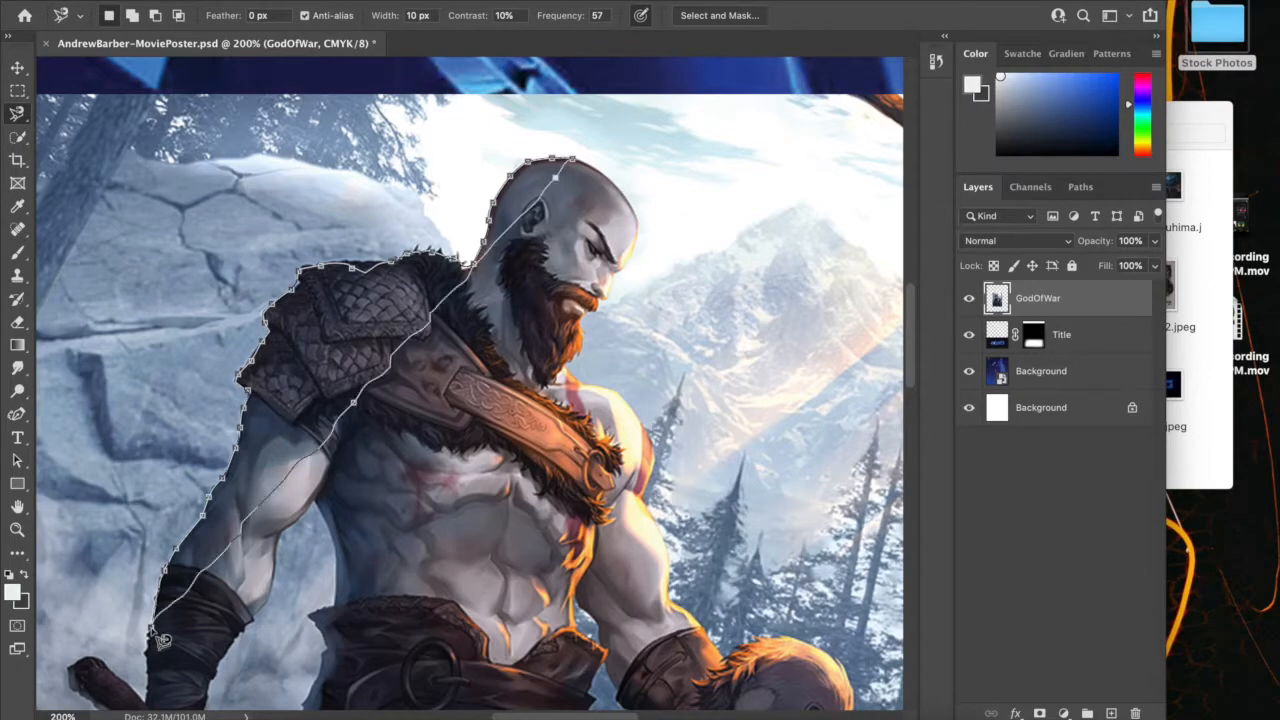
pyautogui.press('super+d')
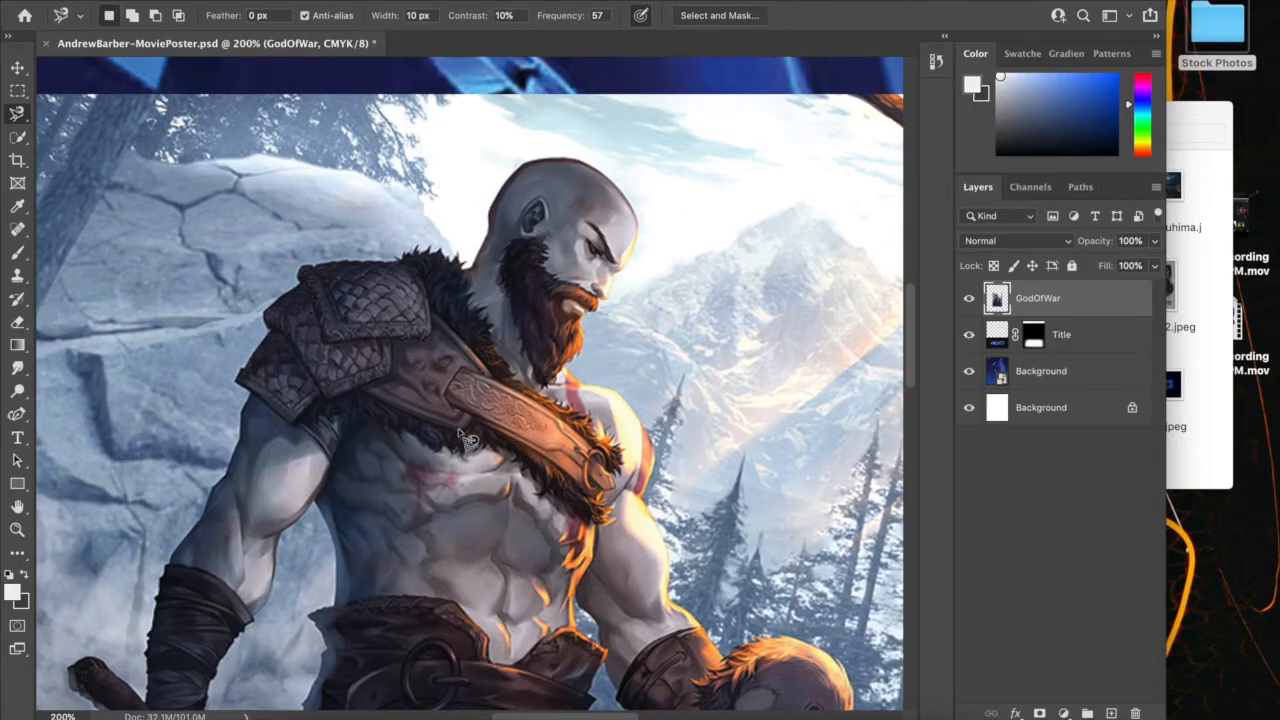
# Select the warrior's head, shoulder armour and bare torso with the Quick Selection tool
pyautogui.click(16, 139)
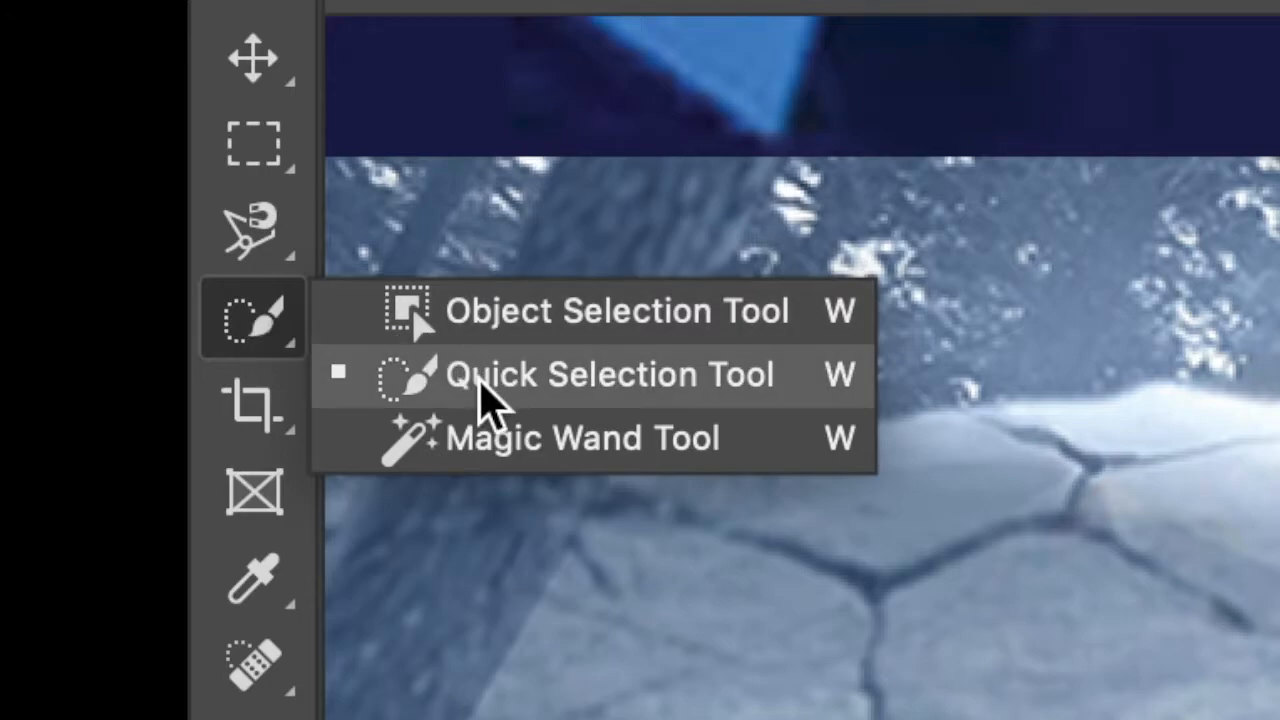
pyautogui.click(490, 395)
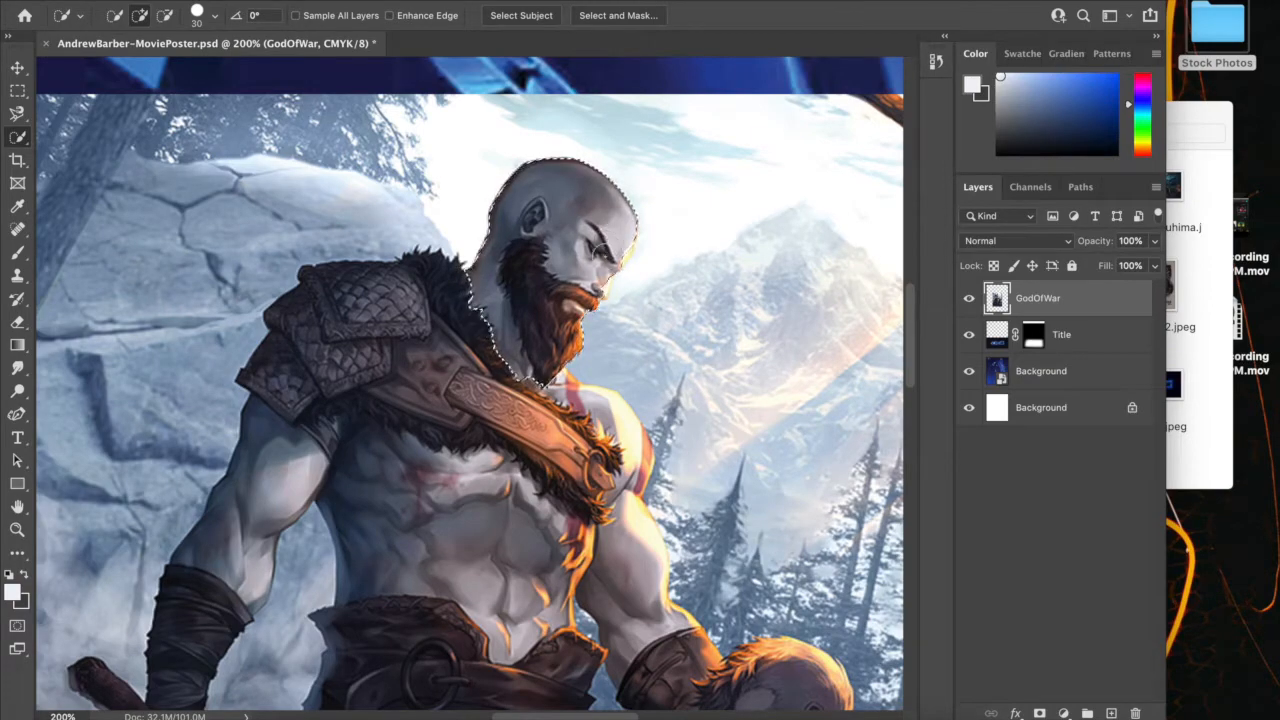
pyautogui.moveTo(574, 440)
pyautogui.mouseDown()
pyautogui.moveTo(614, 471)
pyautogui.moveTo(602, 508)
pyautogui.moveTo(485, 505)
pyautogui.mouseUp()
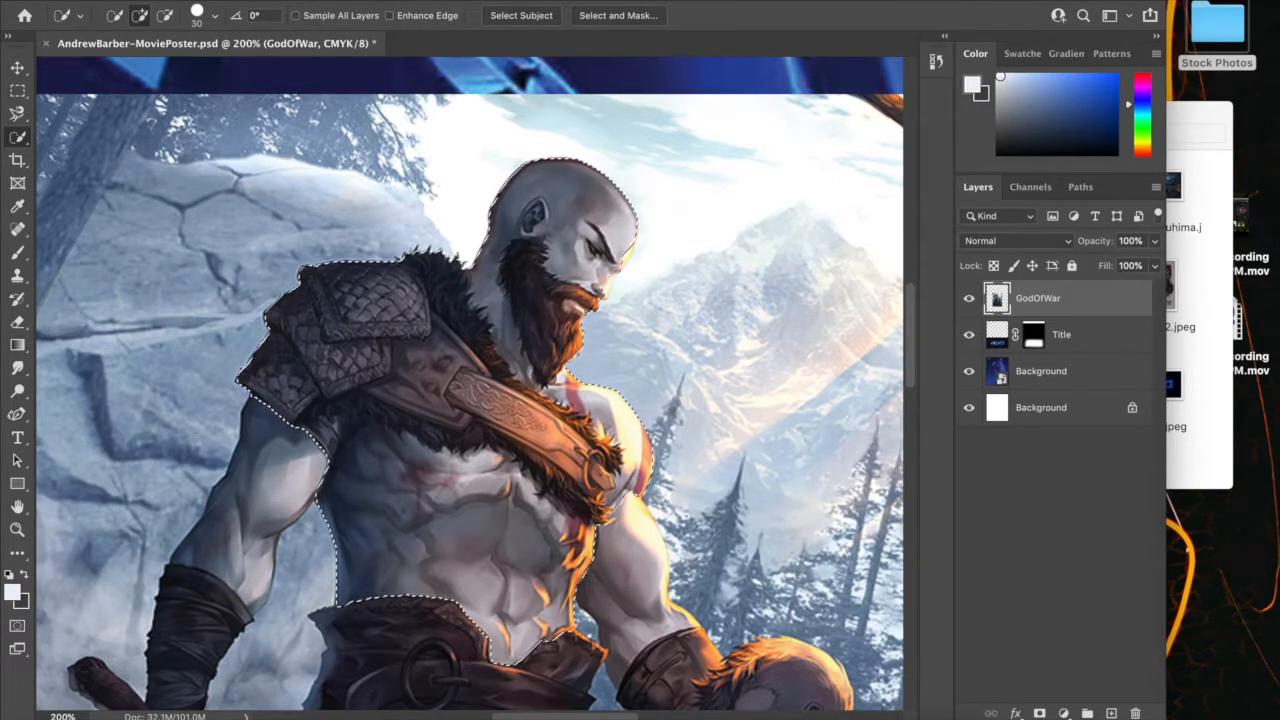
# Subtract the shoulder armour and side of the torso from the selection, clear the selection and return the brush to adding mode
pyautogui.click(165, 15)
pyautogui.moveTo(267, 338)
pyautogui.mouseDown()
pyautogui.moveTo(263, 383)
pyautogui.moveTo(328, 410)
pyautogui.moveTo(371, 527)
pyautogui.moveTo(405, 565)
pyautogui.moveTo(366, 594)
pyautogui.mouseUp()
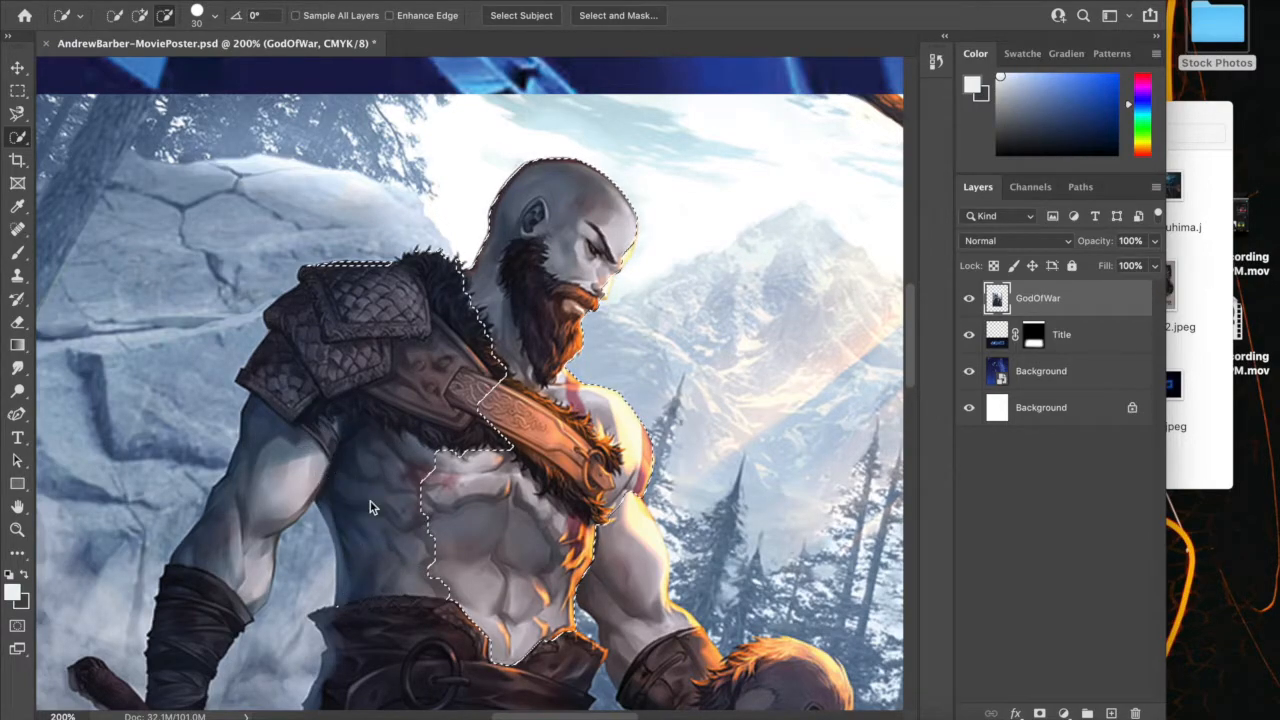
pyautogui.hotkey('ctrl', 'd')
pyautogui.click(140, 16)
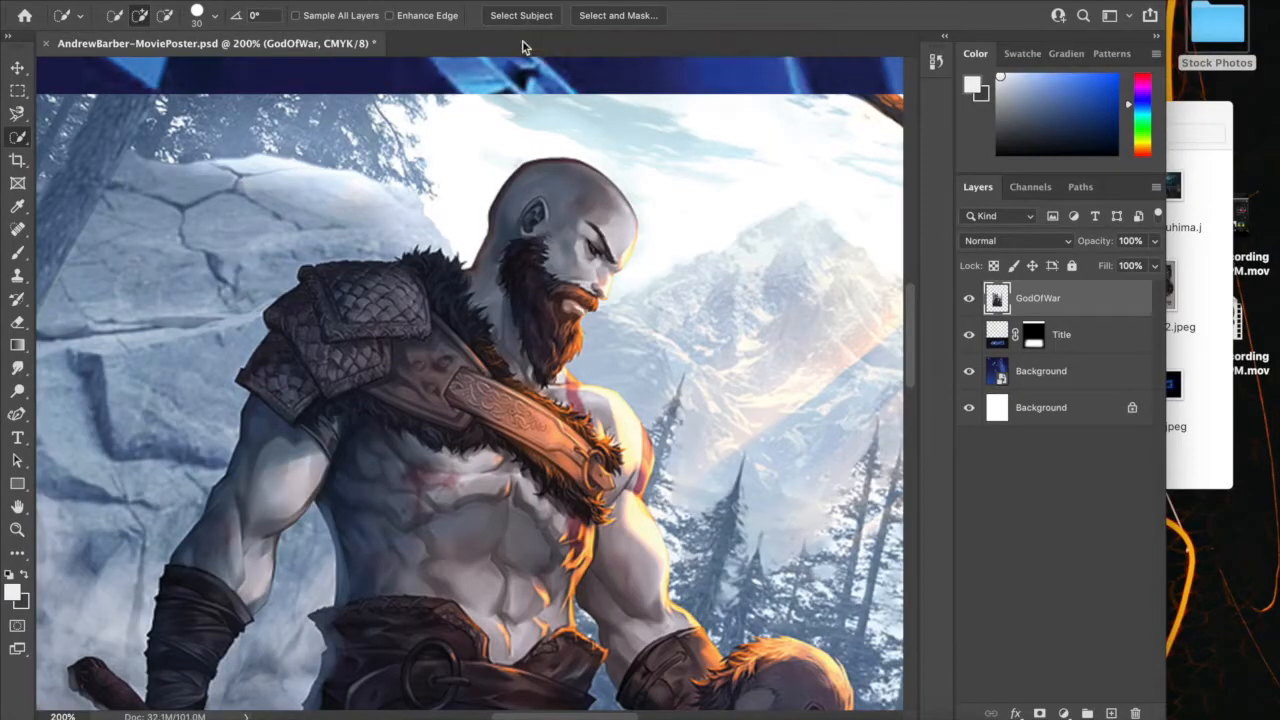
# Select both characters on the GodOfWar layer automatically with Select Subject
pyautogui.press('super+minus')
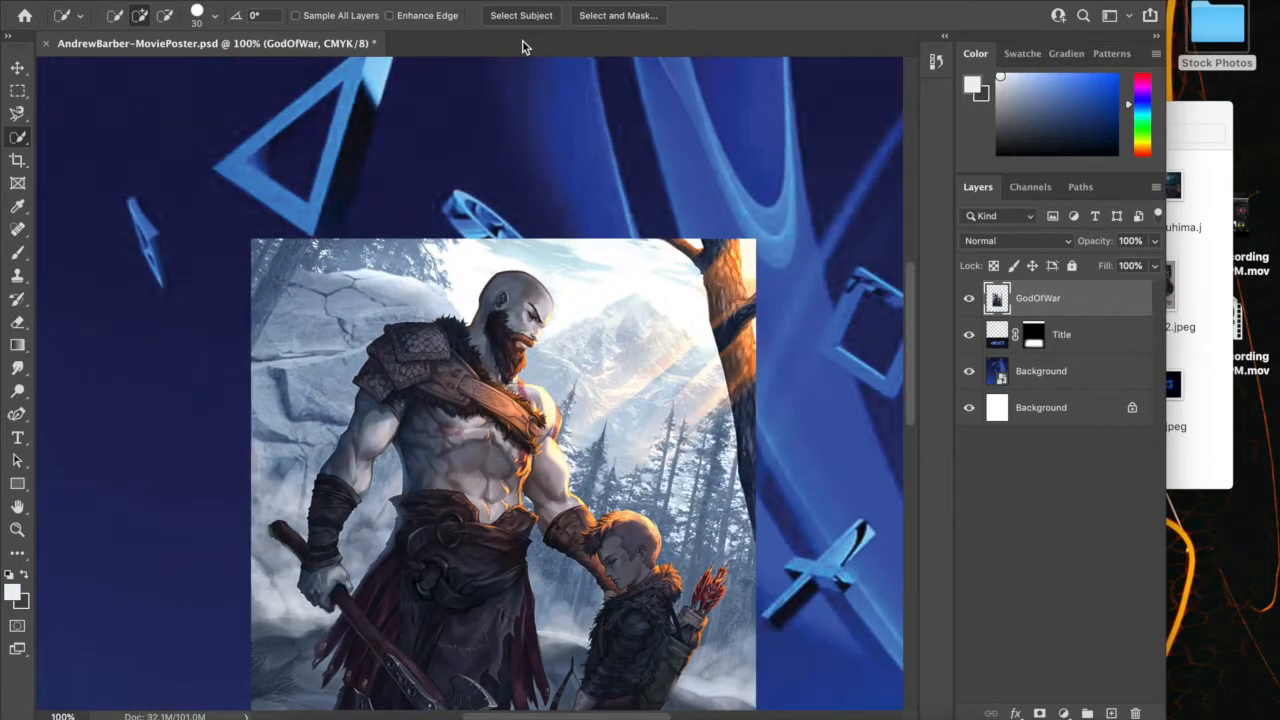
pyautogui.press('super+minus')
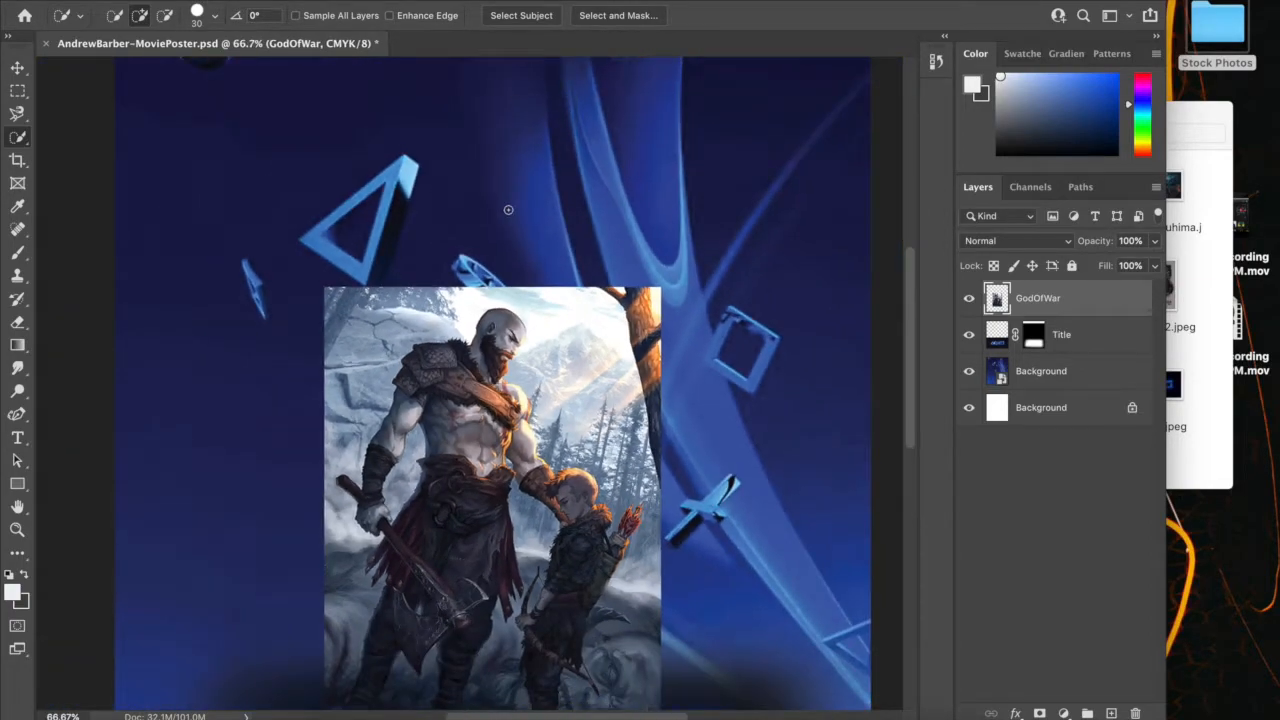
pyautogui.click(527, 17)
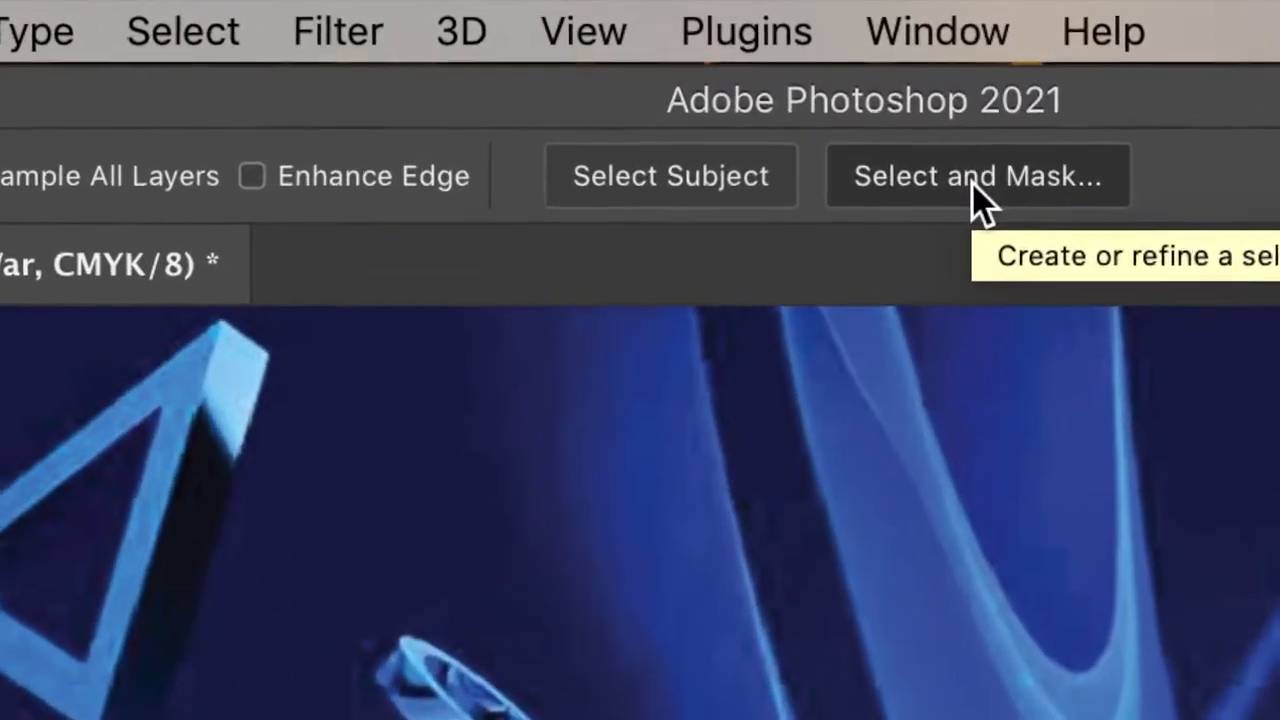
# Open the character selection in Select and Mask and set Smooth to 20 and Feather to 2.0 px
pyautogui.click(900, 110)
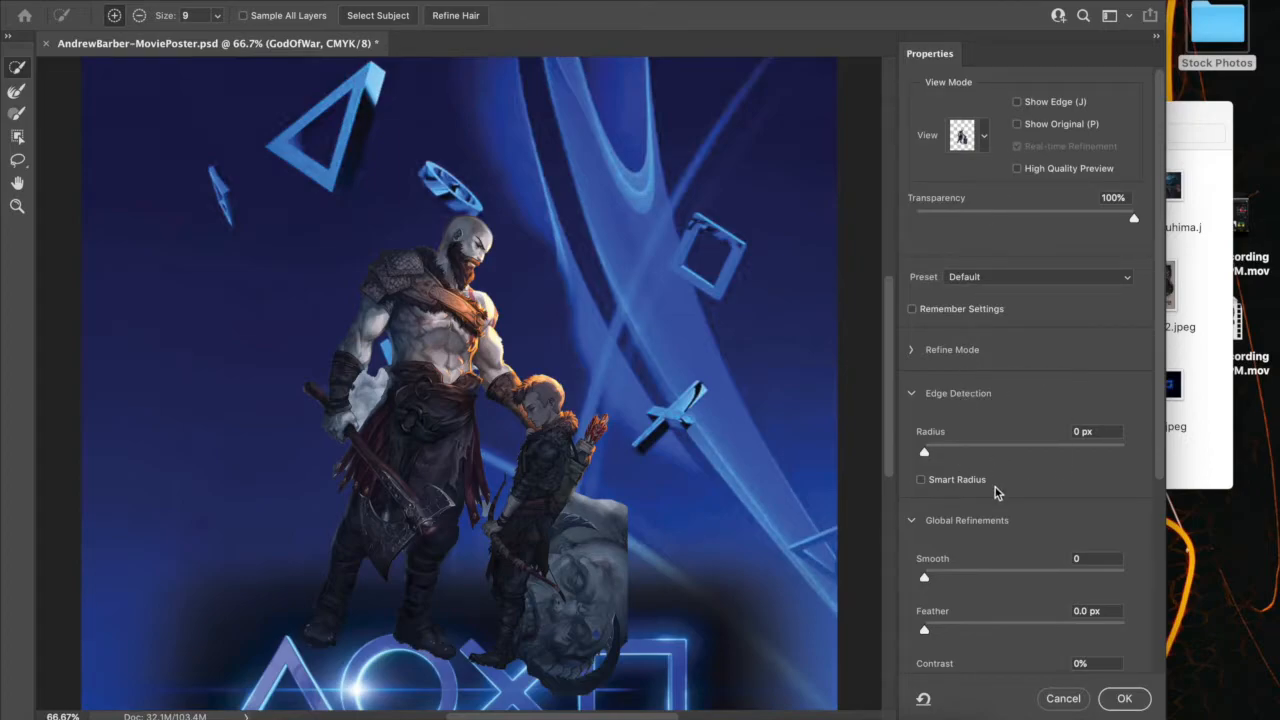
pyautogui.scroll(-3, 1000, 515)
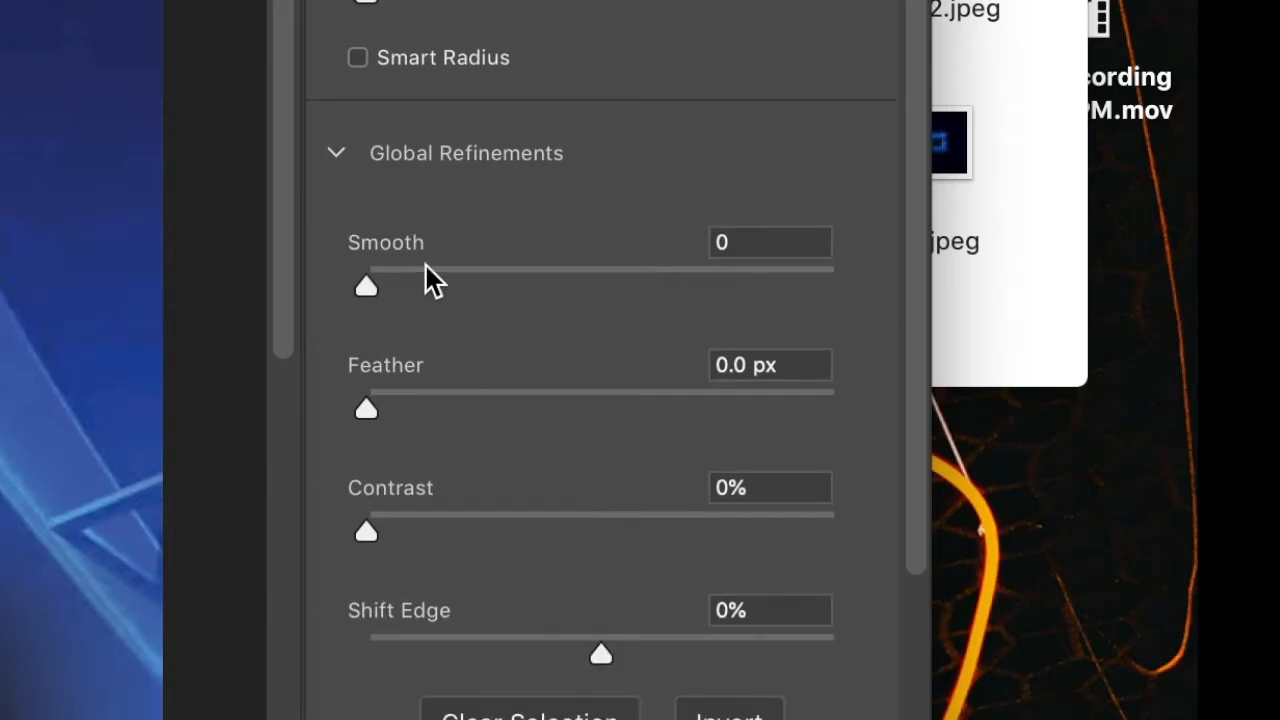
pyautogui.moveTo(426, 276); pyautogui.dragTo(458, 276)
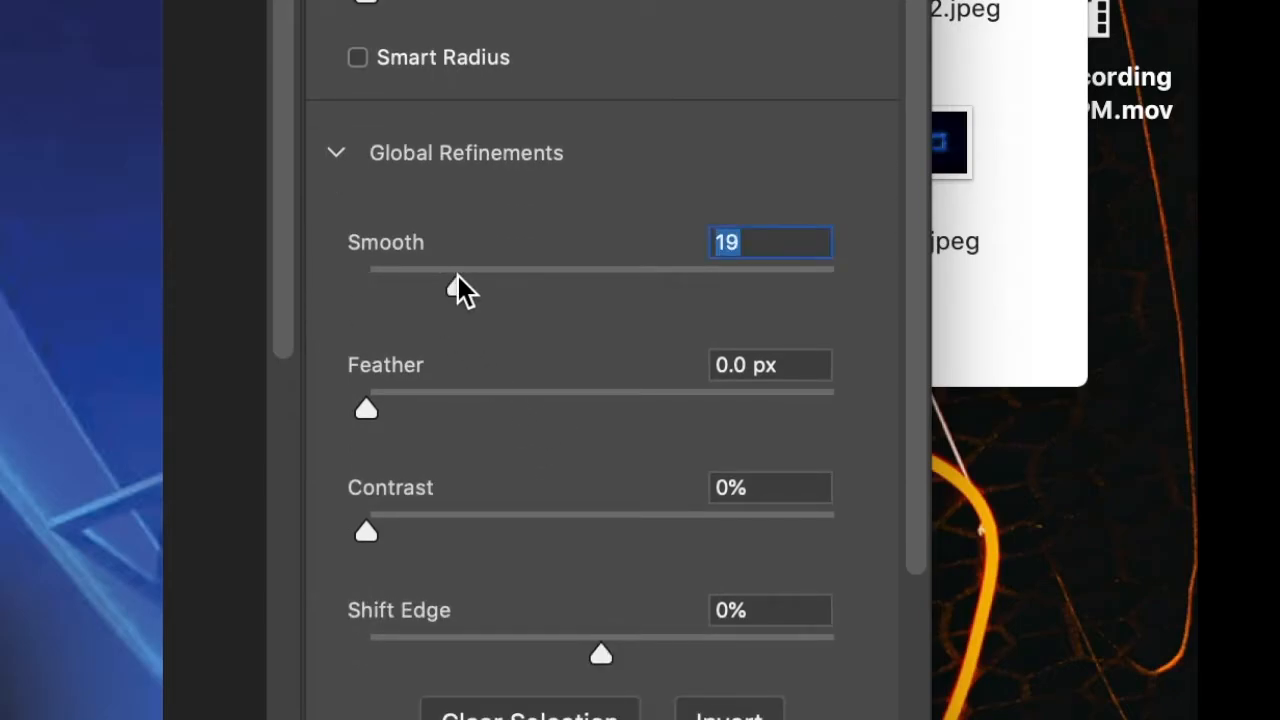
pyautogui.moveTo(454, 278); pyautogui.dragTo(462, 278)
pyautogui.moveTo(427, 395); pyautogui.dragTo(418, 397)
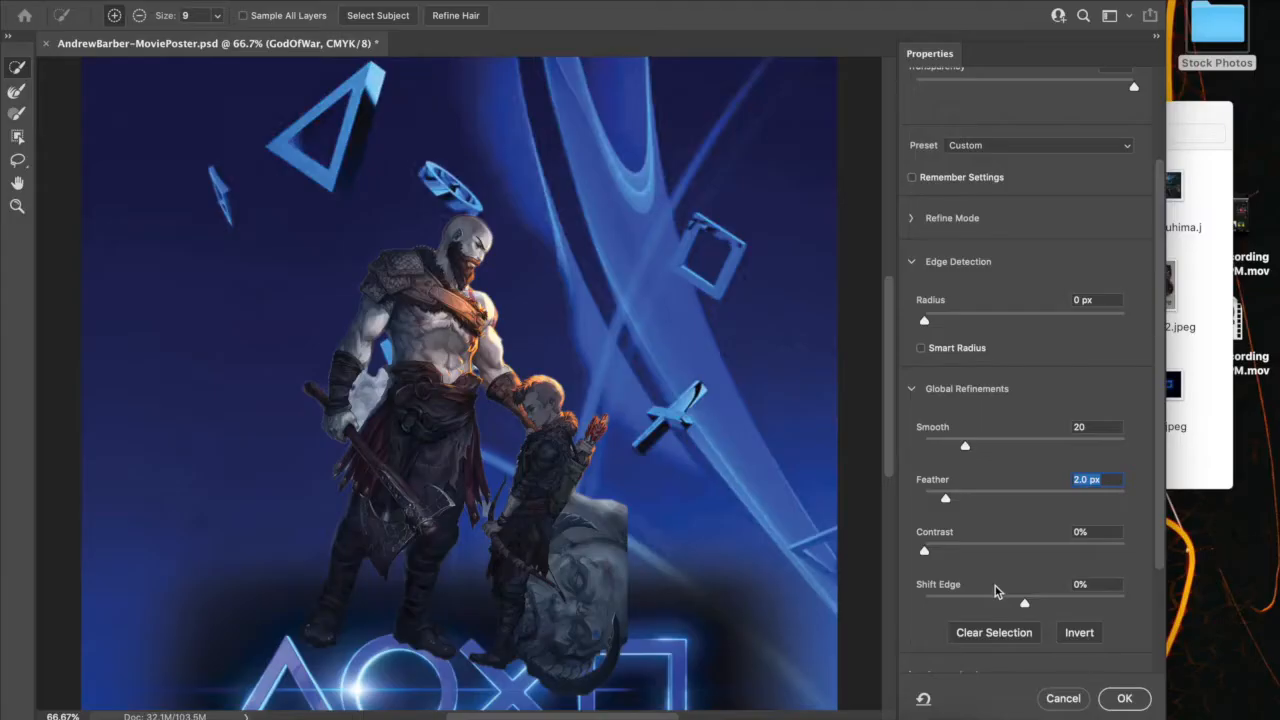
pyautogui.scroll(-3, 995, 592)
pyautogui.scroll(4, 995, 595)
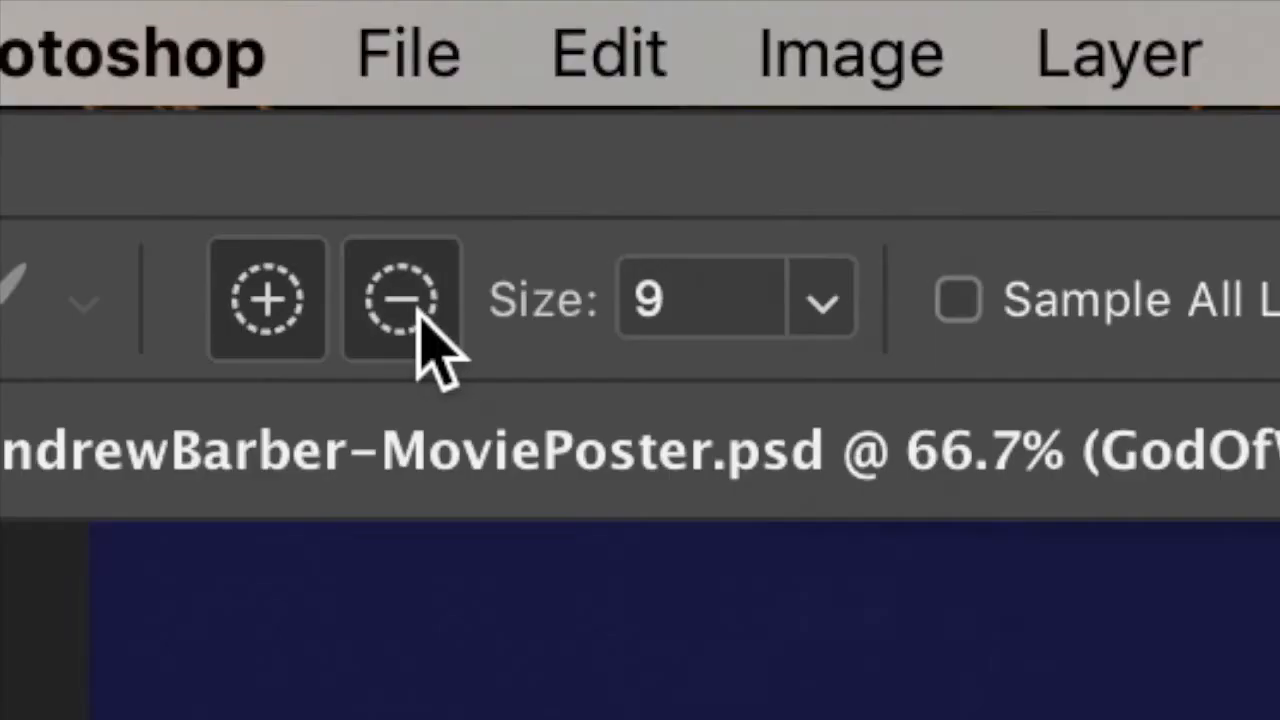
# Set the Quick Selection brush to subtract and remove the upper part of the grey creature behind the boy
pyautogui.click(420, 310)
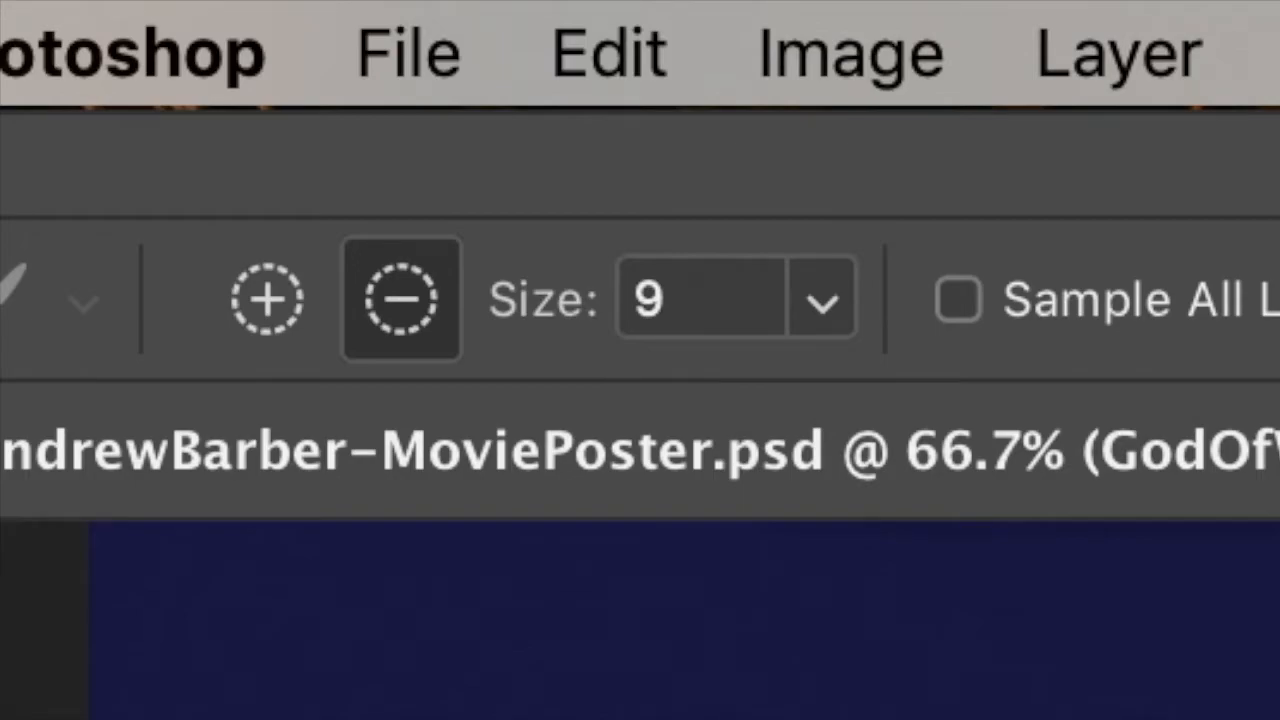
pyautogui.press('super+plus')
pyautogui.press('super+plus')
pyautogui.press('super+plus')
pyautogui.press('super+plus')
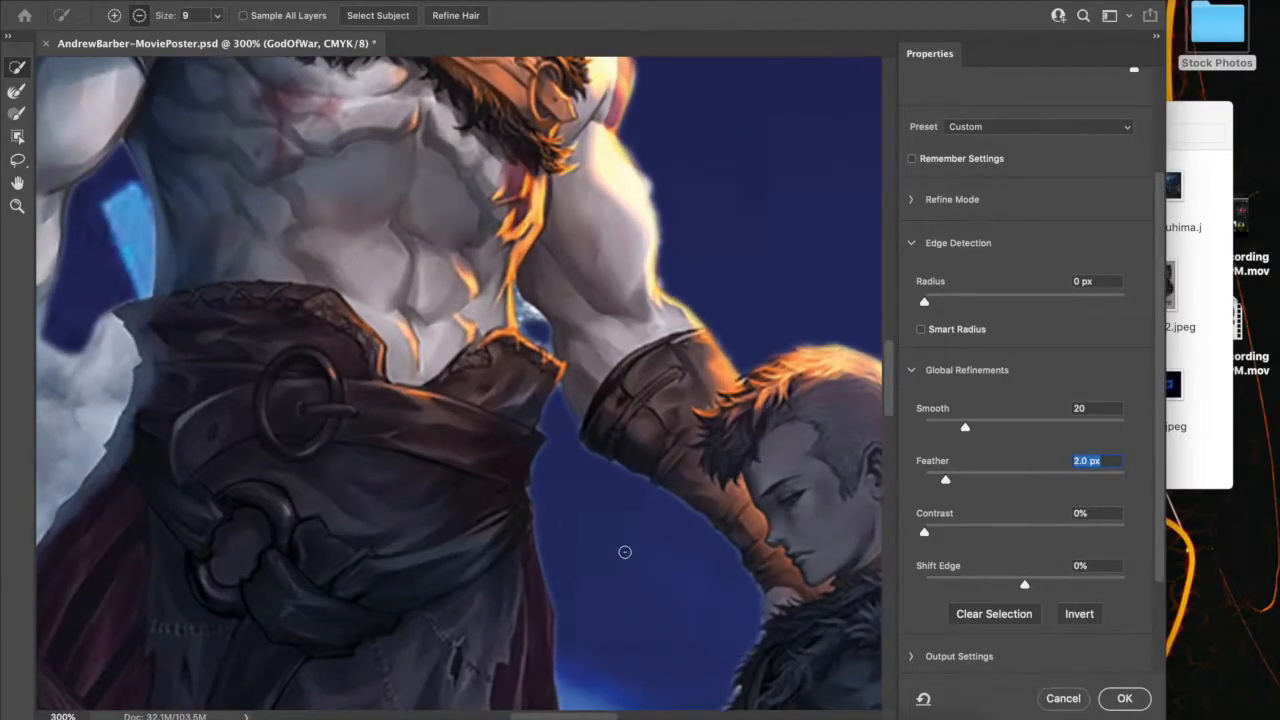
pyautogui.scroll(-5, 625, 552)
pyautogui.hscroll(2, 625, 552)
pyautogui.scroll(-5, 625, 552)
pyautogui.hscroll(3, 625, 552)
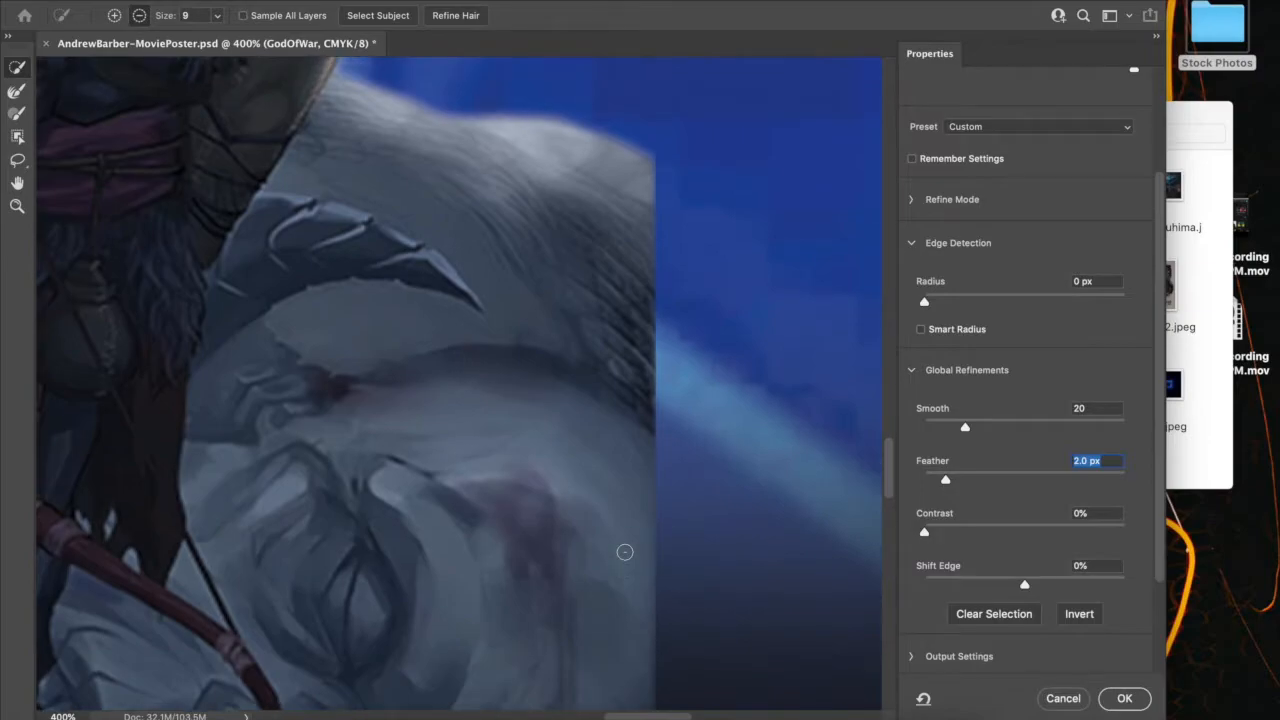
pyautogui.scroll(4, 526, 391)
pyautogui.hscroll(-2, 526, 391)
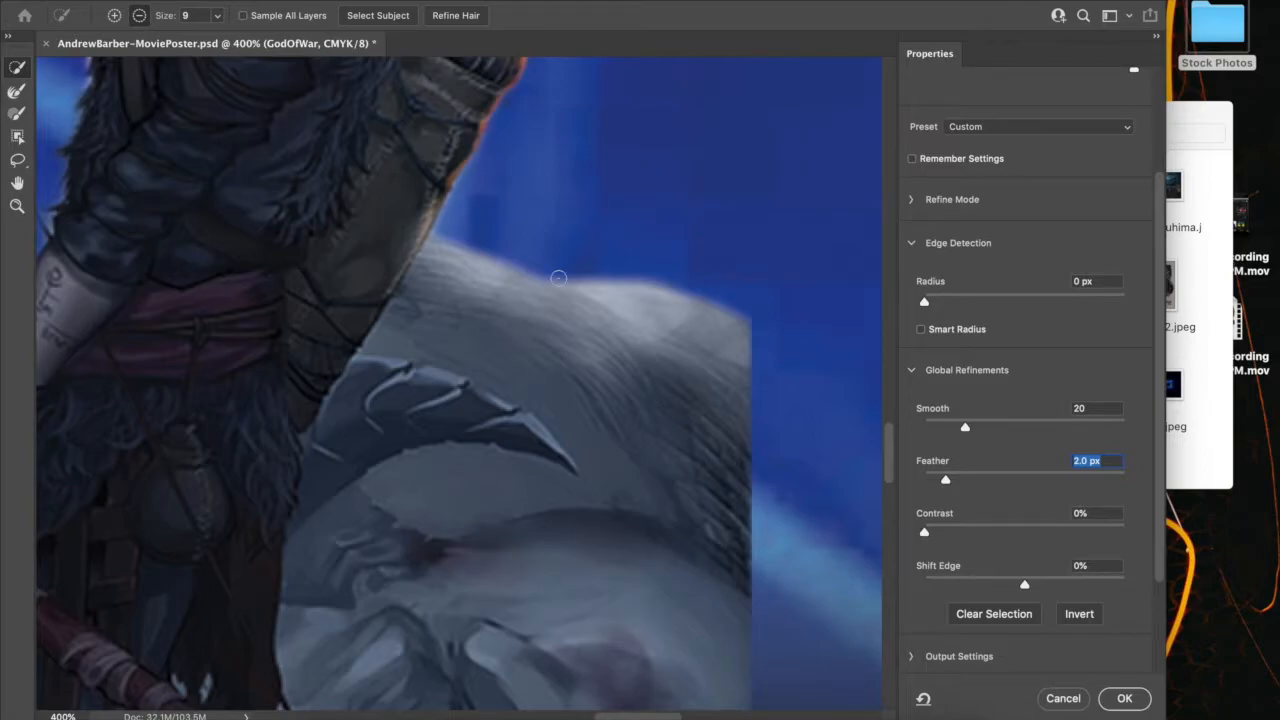
pyautogui.moveTo(559, 301); pyautogui.dragTo(551, 374)
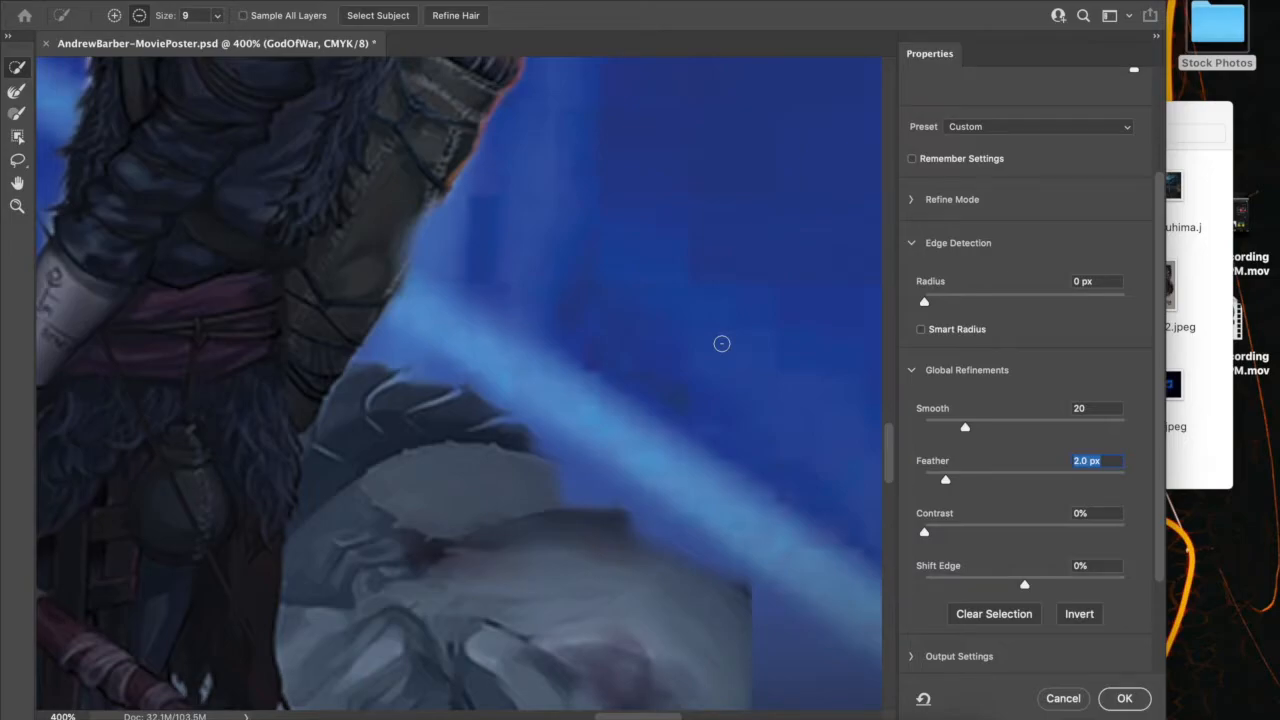
pyautogui.scroll(-3, 722, 343)
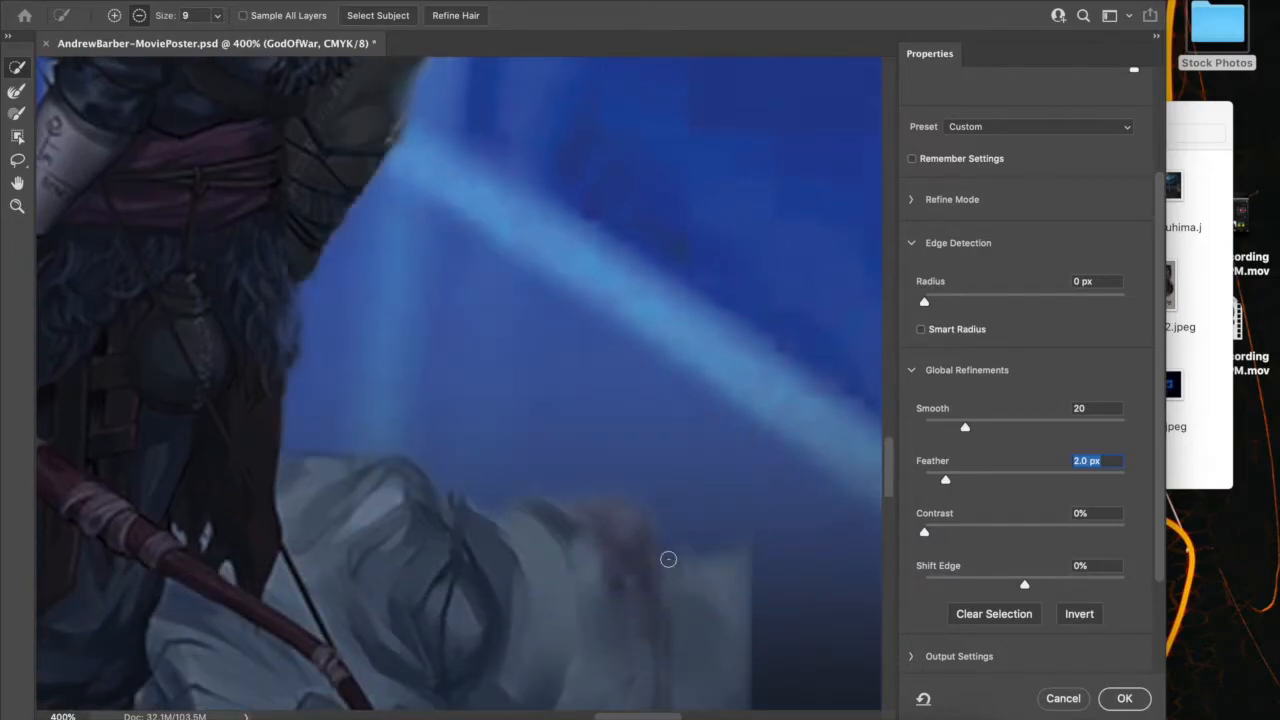
pyautogui.scroll(-4, 477, 437)
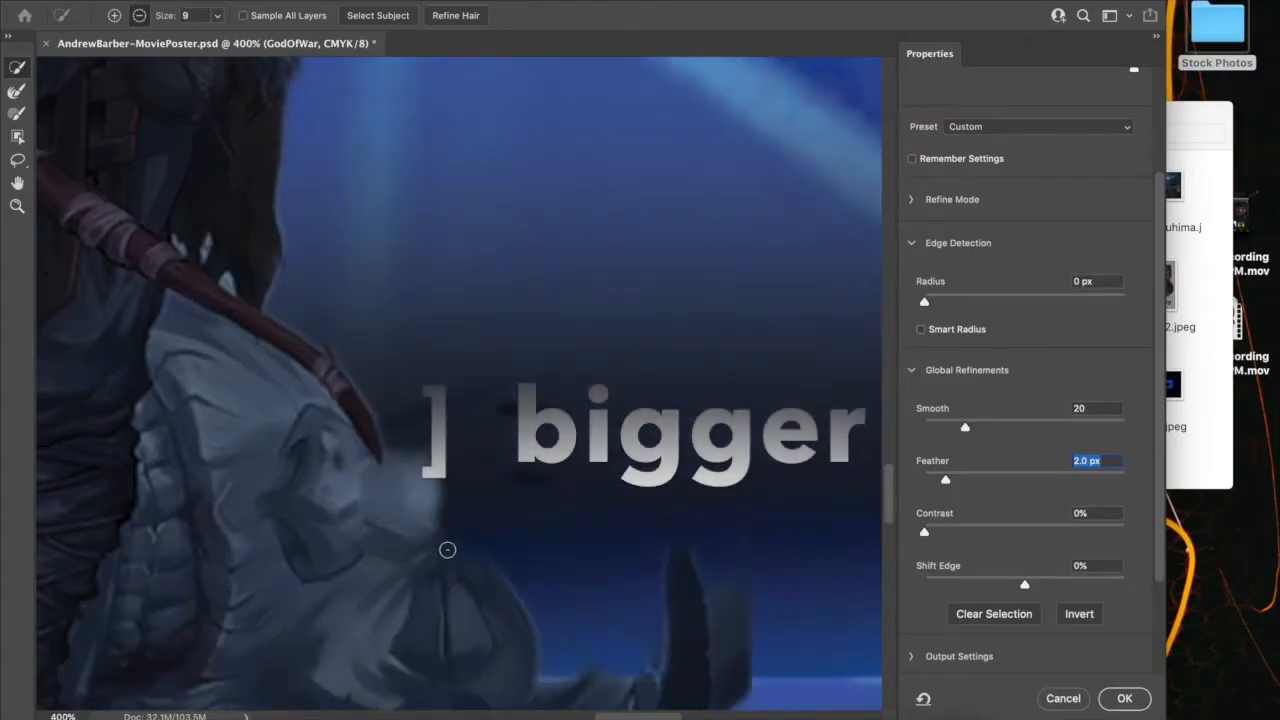
# Try smaller and larger sizes for the subtracting brush, settling on size 15
pyautogui.press('[')
pyautogui.press('[')
pyautogui.press('[')
pyautogui.press('[')
pyautogui.press('[')
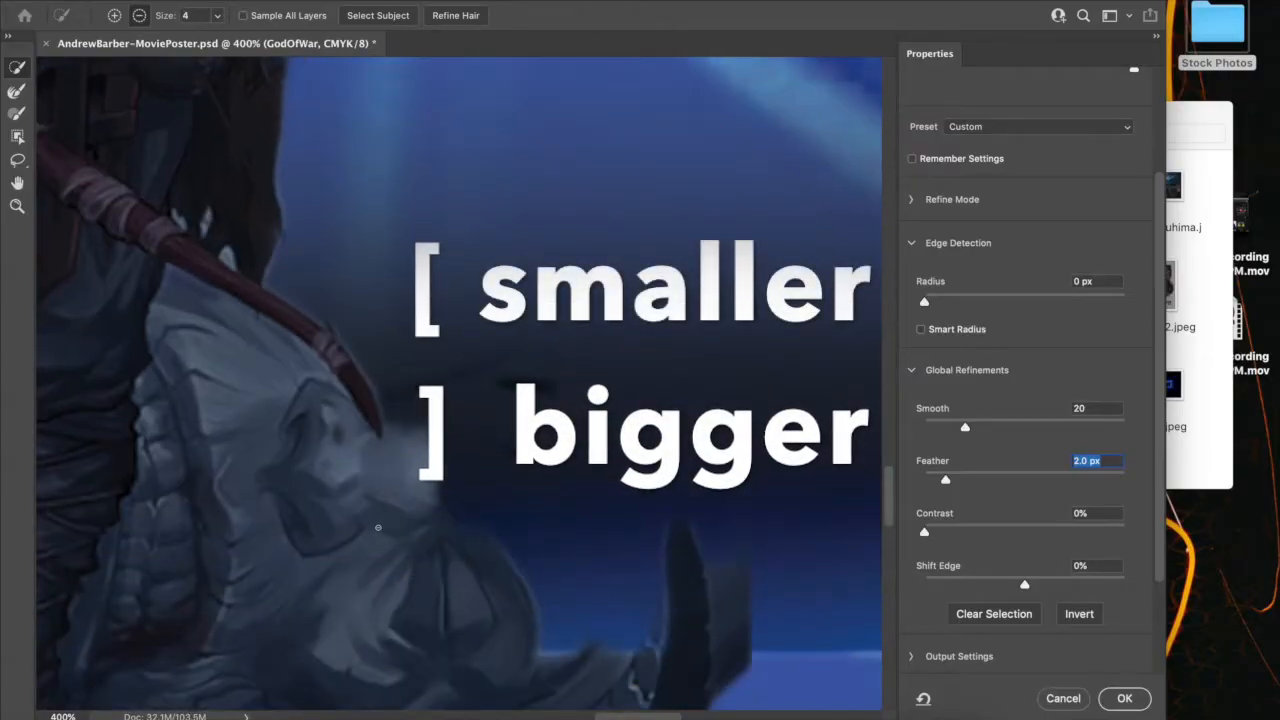
pyautogui.press(']')
pyautogui.press(']')
pyautogui.press(']')
pyautogui.press(']')
pyautogui.press(']')
pyautogui.press(']')
pyautogui.press(']')
pyautogui.press(']')
pyautogui.press(']')
pyautogui.press('[')
pyautogui.press('[')
pyautogui.press('[')
pyautogui.press('[')
pyautogui.press(']')
pyautogui.press(']')
# Subtract the rest of the creature's head, jaw and horns beside the boy's legs from the selection
pyautogui.scroll(-2, 390, 528)
pyautogui.scroll(-2, 614, 560)
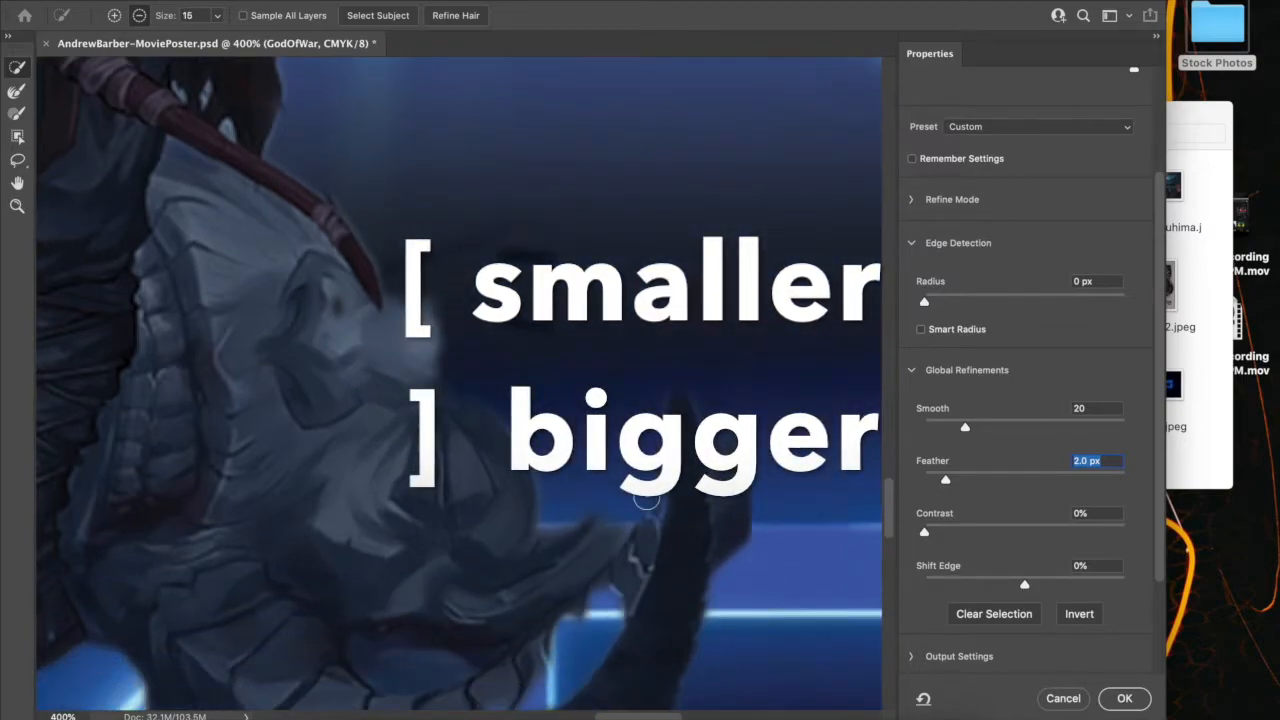
pyautogui.click(686, 554)
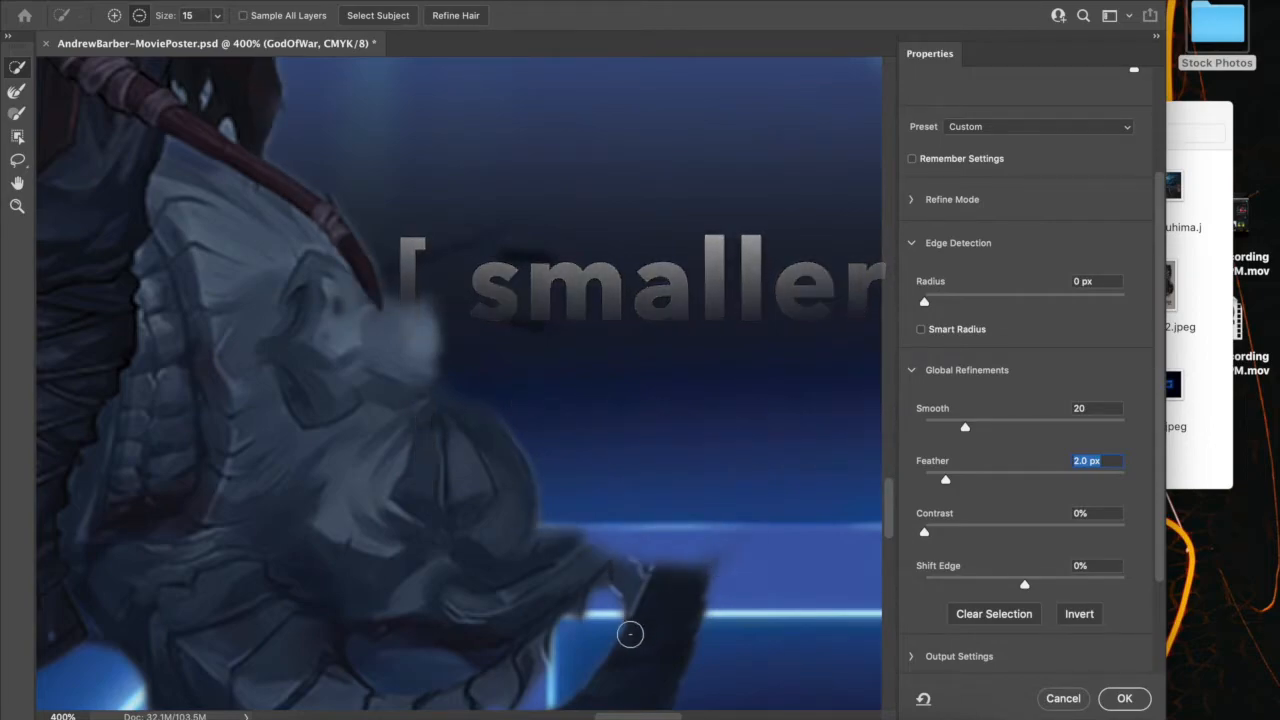
pyautogui.scroll(-3, 618, 531)
pyautogui.hscroll(-2, 618, 531)
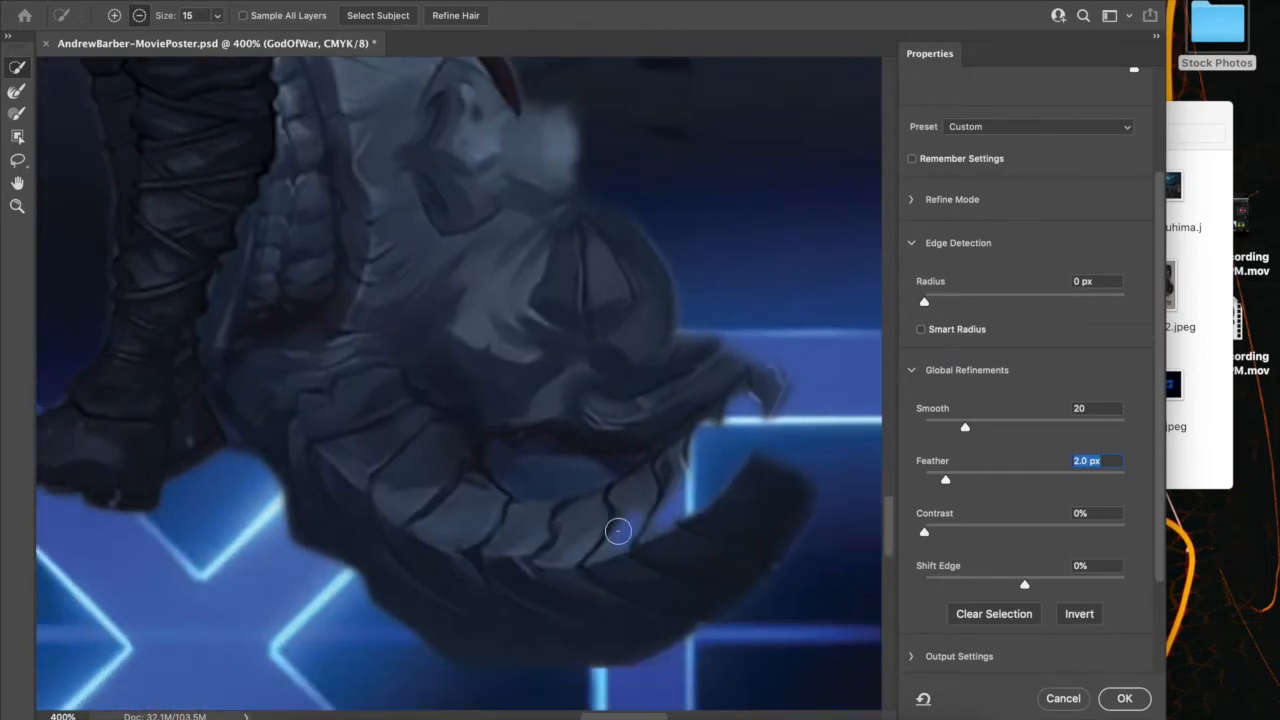
pyautogui.click(598, 594)
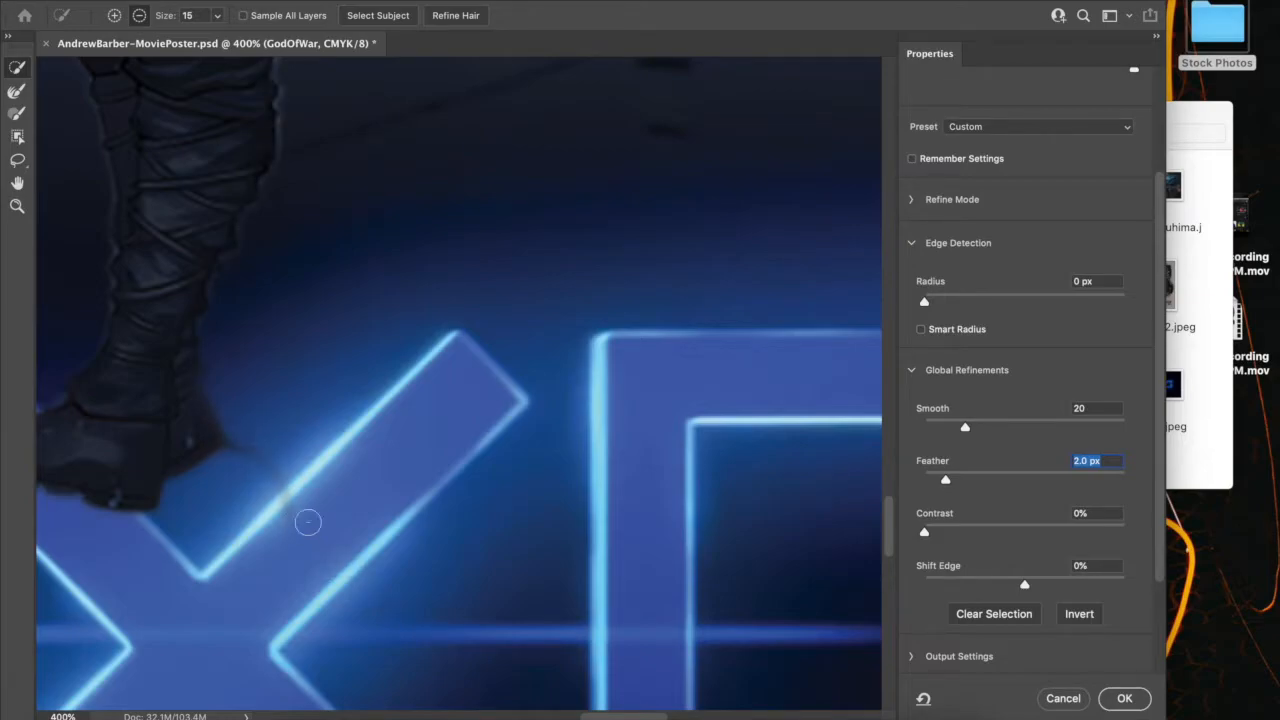
pyautogui.scroll(10, 400, 413)
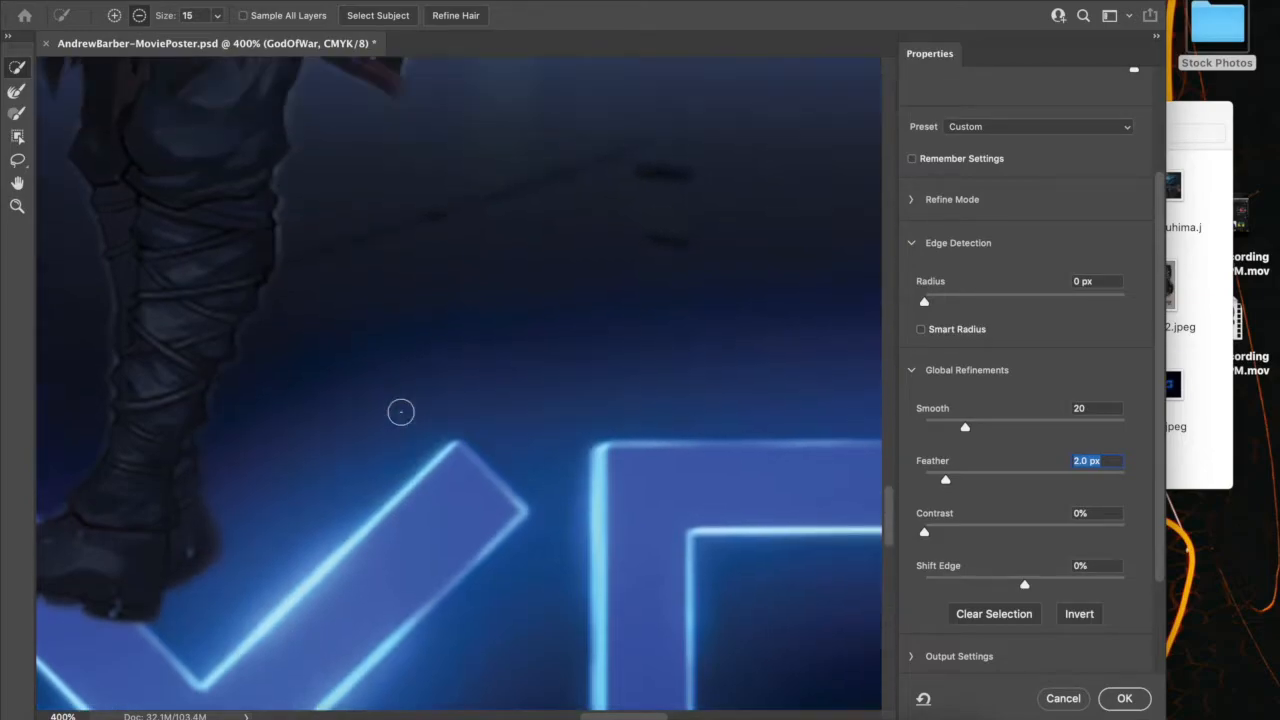
pyautogui.scroll(-6, 510, 392)
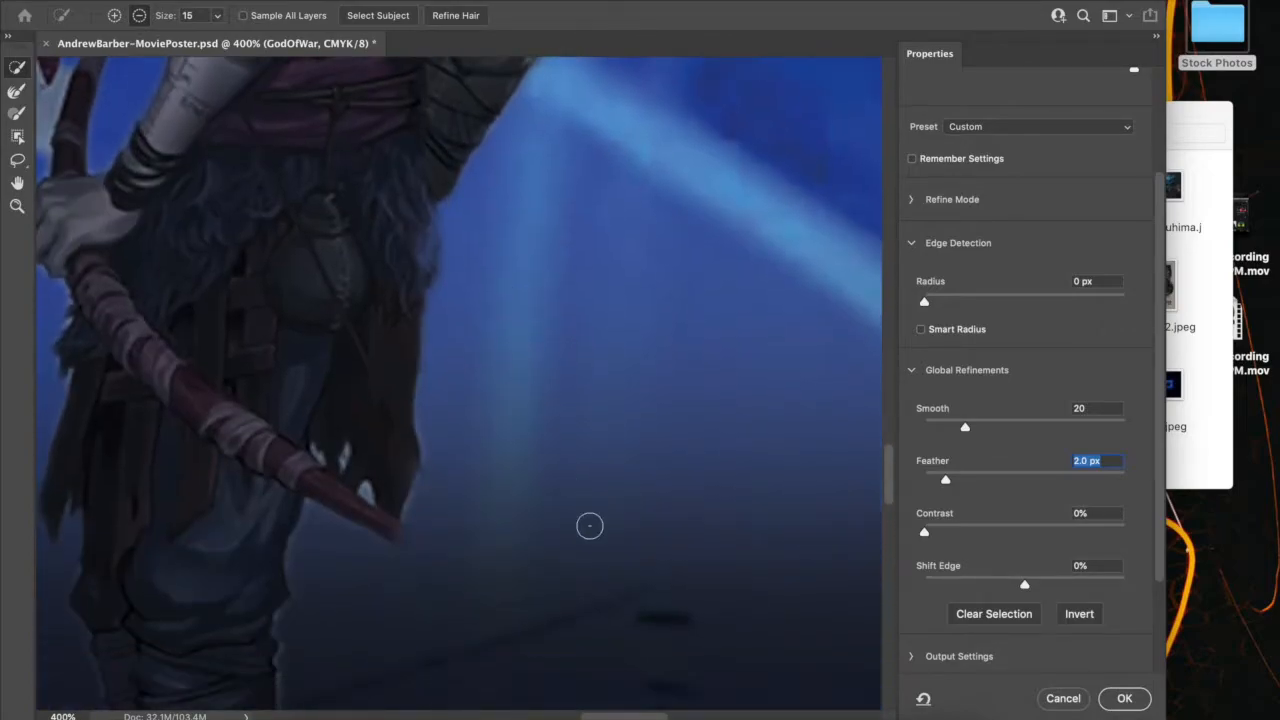
pyautogui.scroll(1, 590, 526)
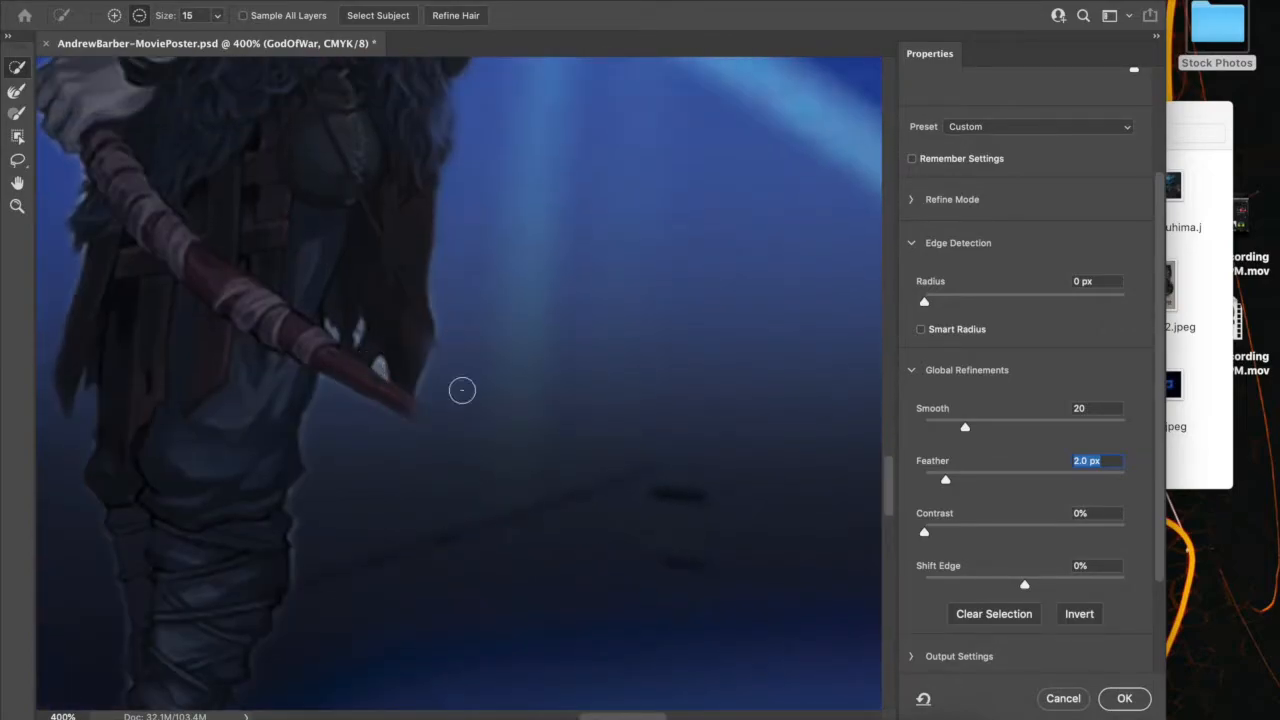
# Add the lower end of the boy's bow and its string back to the selection with a size 5 brush
pyautogui.click(117, 19)
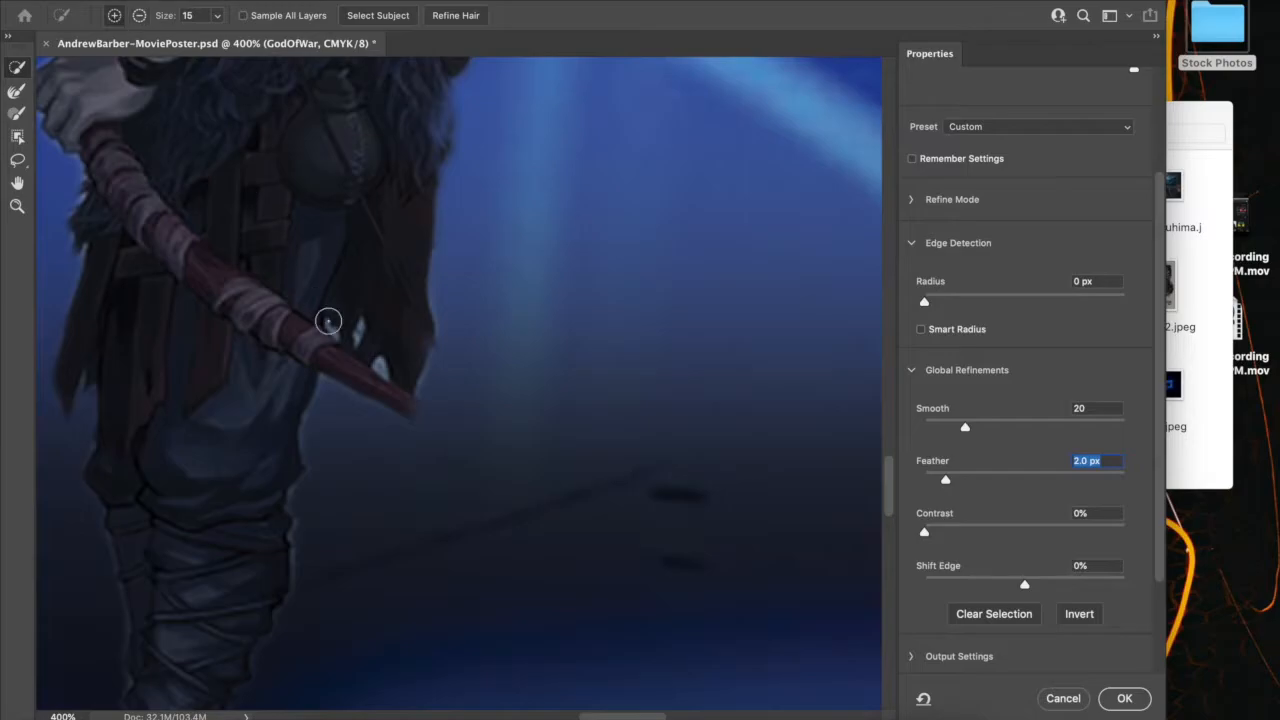
pyautogui.press('[')
pyautogui.press('[')
pyautogui.moveTo(464, 443); pyautogui.dragTo(435, 418)
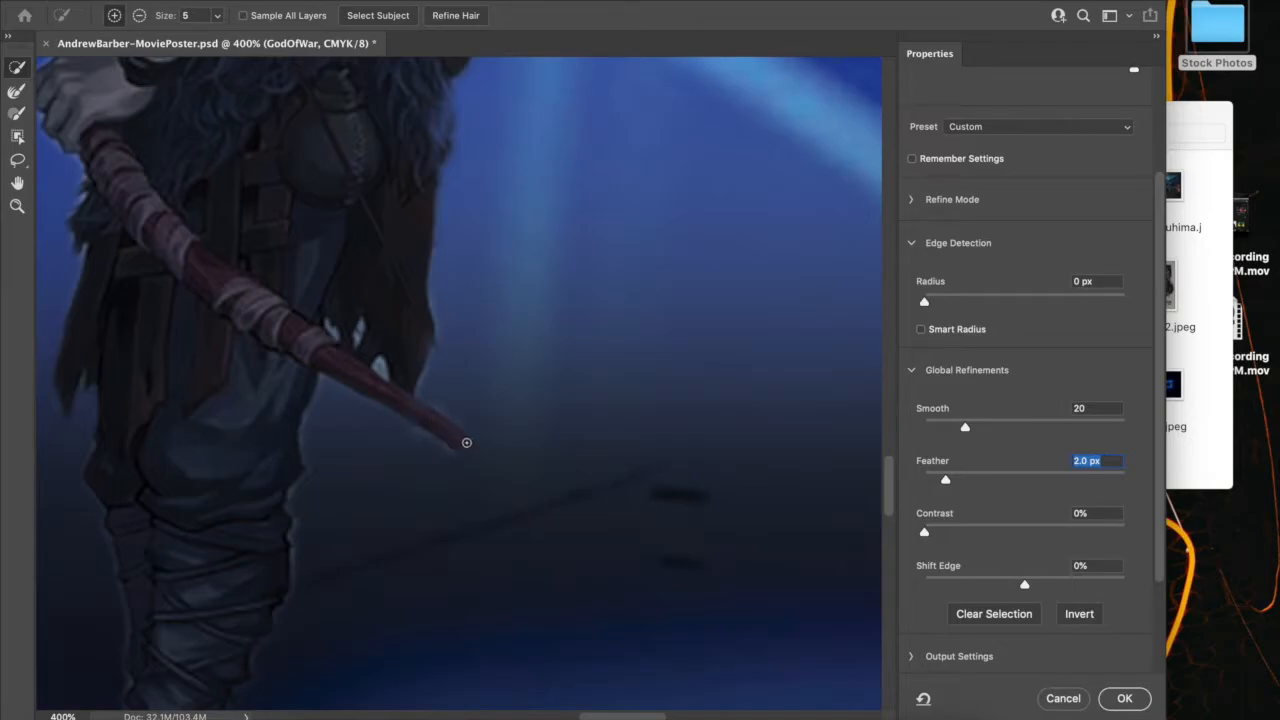
pyautogui.click(506, 469)
pyautogui.moveTo(492, 466); pyautogui.dragTo(541, 554)
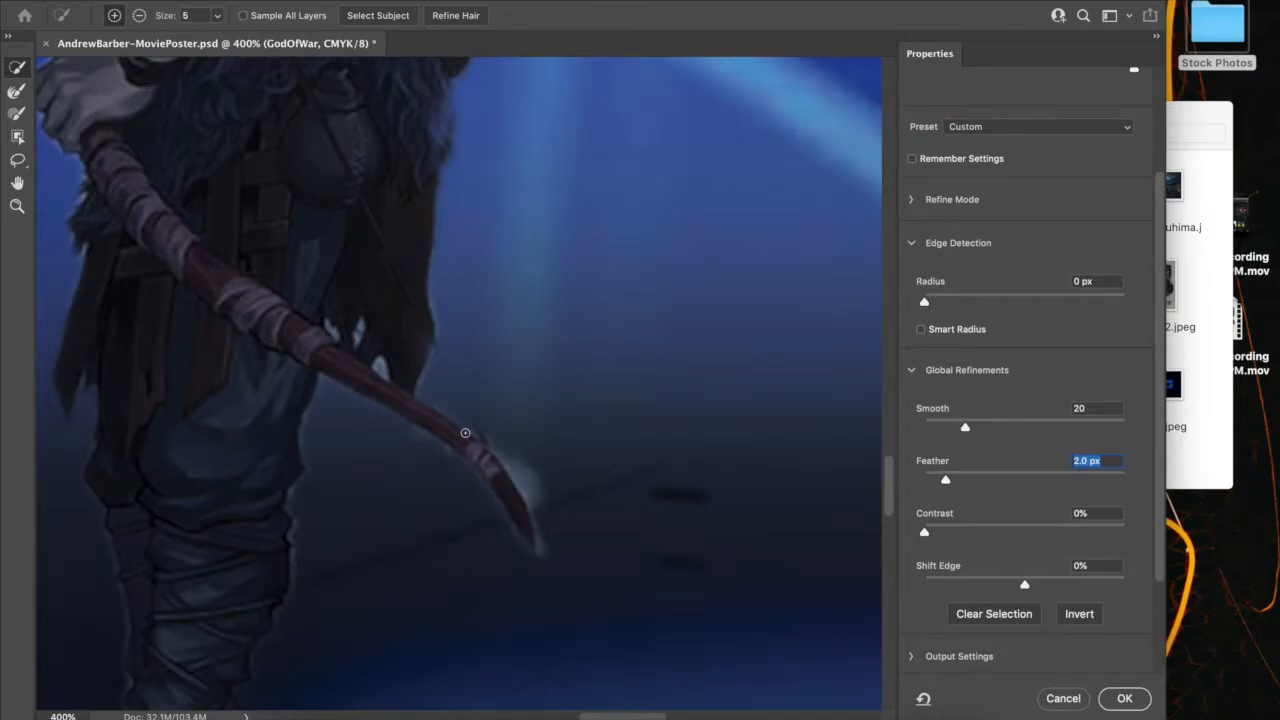
pyautogui.moveTo(465, 433); pyautogui.dragTo(428, 337)
pyautogui.keyDown('alt'); pyautogui.click(434, 391); pyautogui.keyUp('alt')
pyautogui.hscroll(-1, 416, 477)
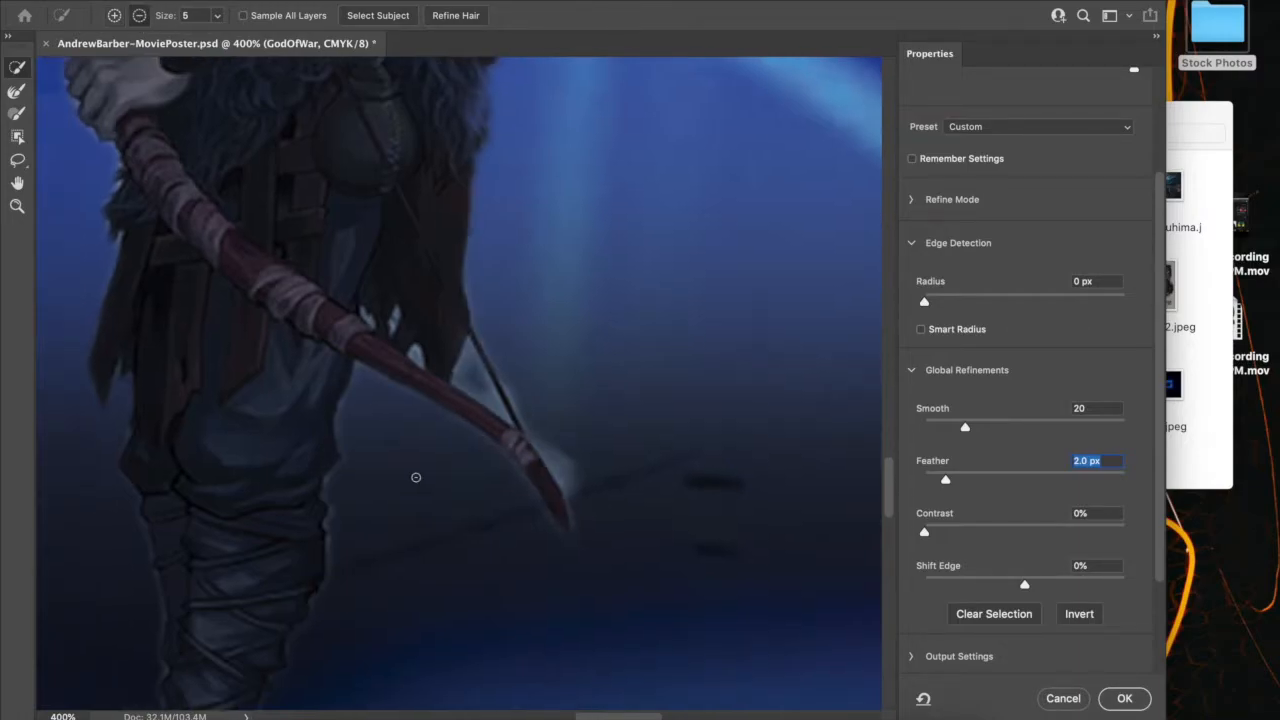
# Remove the leftover background between the warrior's arm and waist, and add the missing part of his axe hand
pyautogui.scroll(-5, 416, 477)
pyautogui.scroll(6, 373, 285)
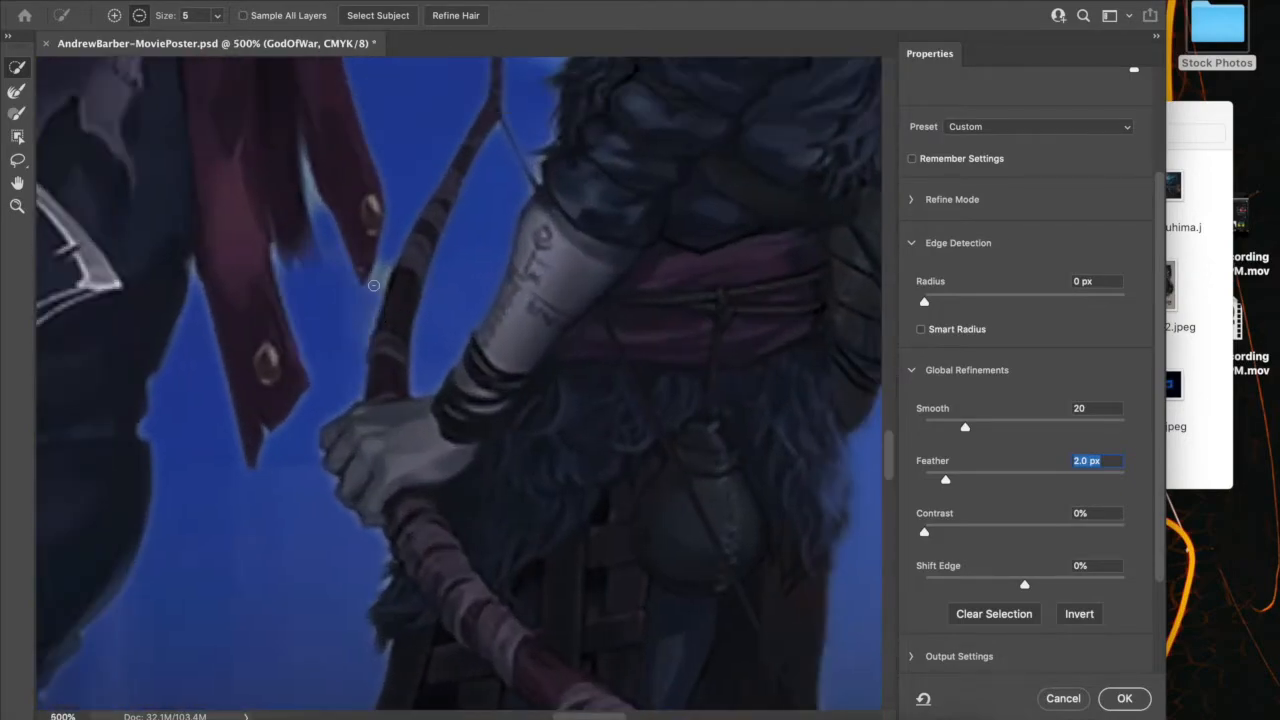
pyautogui.scroll(-5, 373, 285)
pyautogui.scroll(5, 373, 285)
pyautogui.keyDown('alt'); pyautogui.click(471, 520); pyautogui.keyUp('alt')
pyautogui.moveTo(349, 577); pyautogui.dragTo(395, 621)
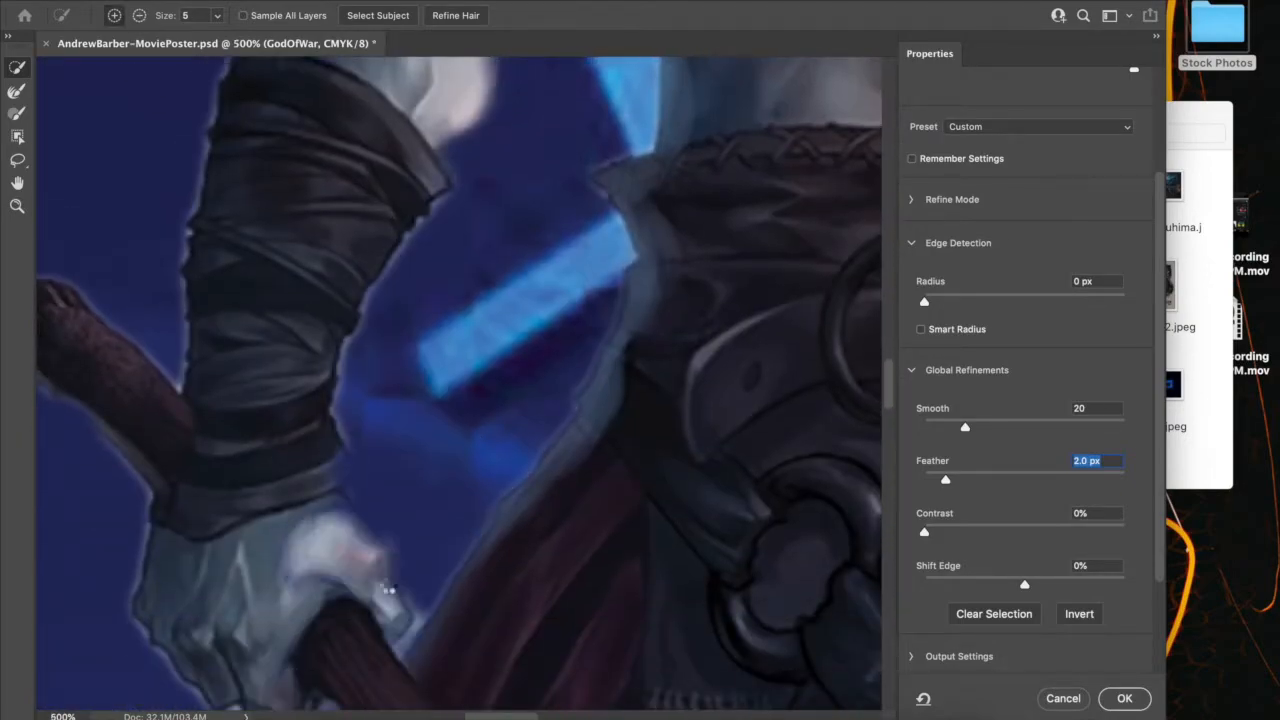
# Accept the refined selection, turn it into a layer mask on the GodOfWar layer and make that mask active
pyautogui.scroll(-6, 327, 433)
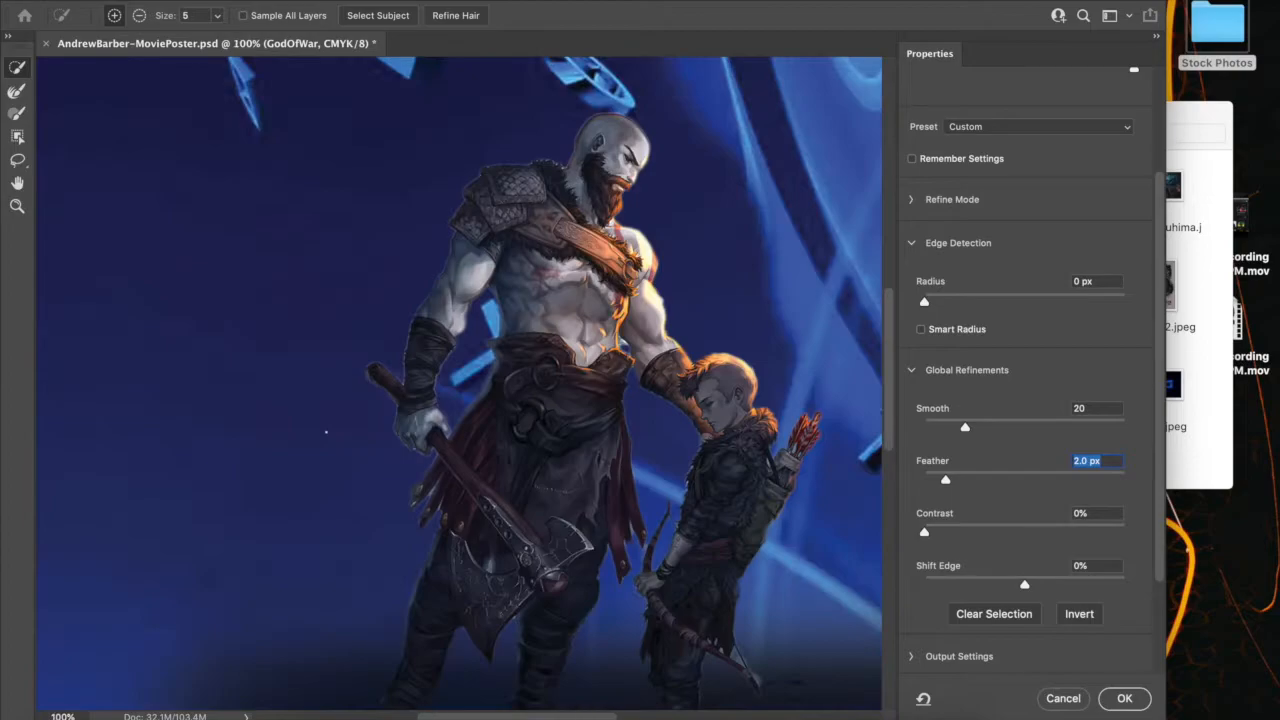
pyautogui.scroll(-3, 326, 432)
pyautogui.scroll(-1, 326, 432)
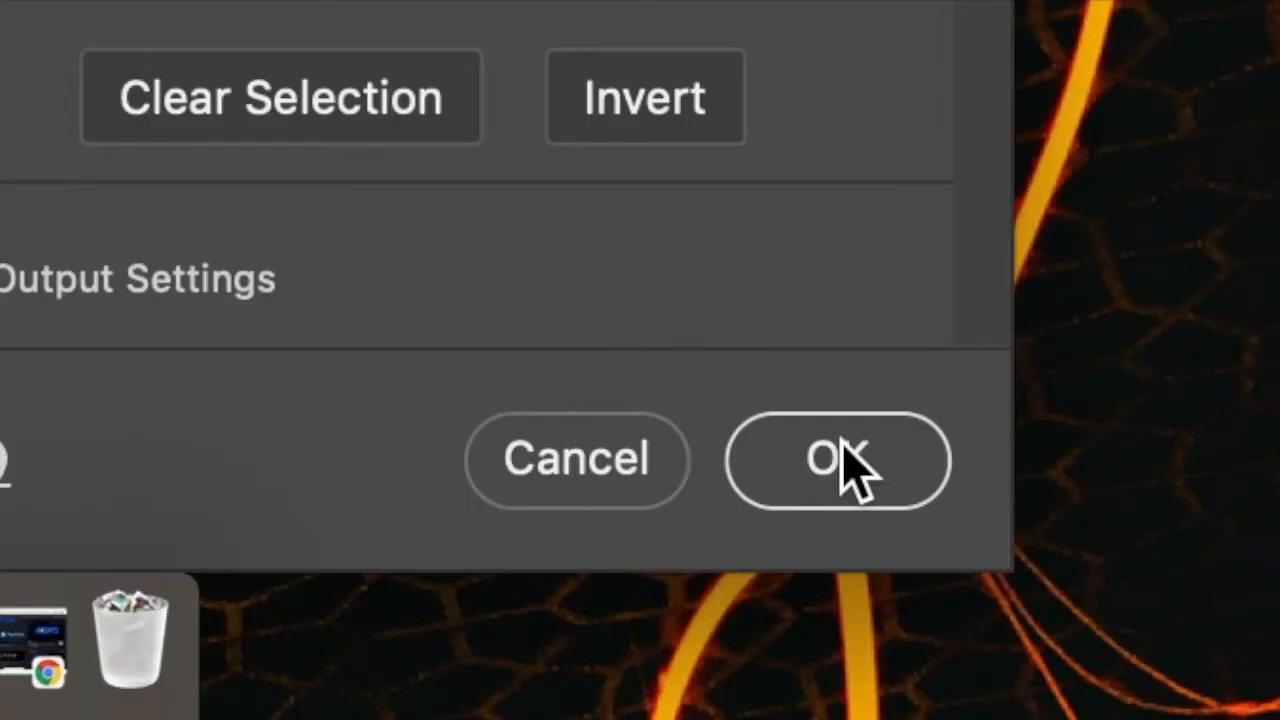
pyautogui.click(843, 450)
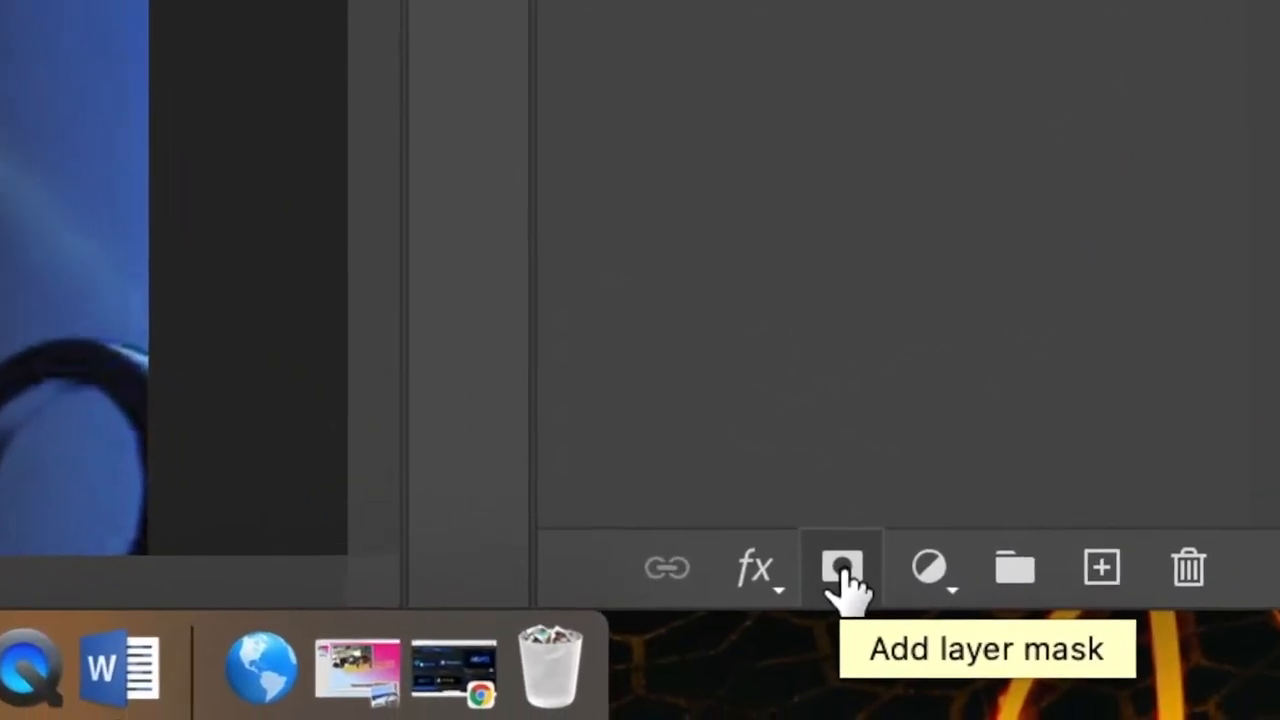
pyautogui.click(898, 610)
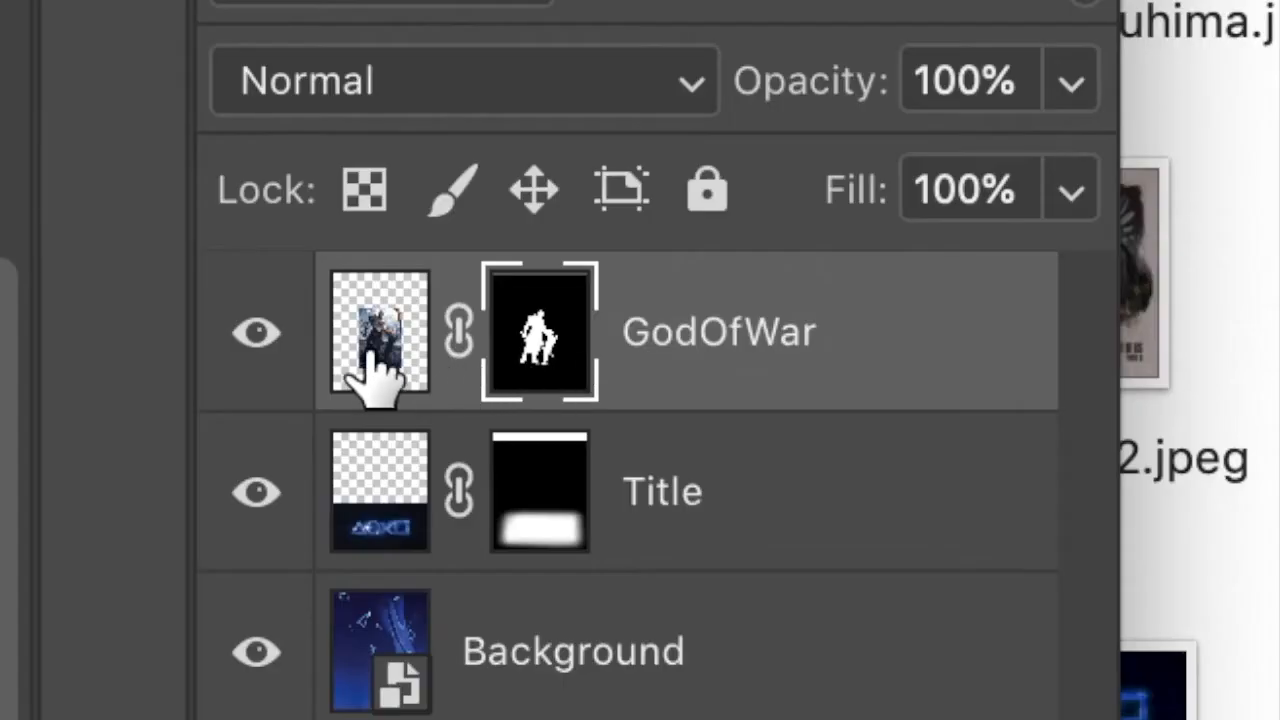
pyautogui.click(1000, 304)
pyautogui.click(562, 378)
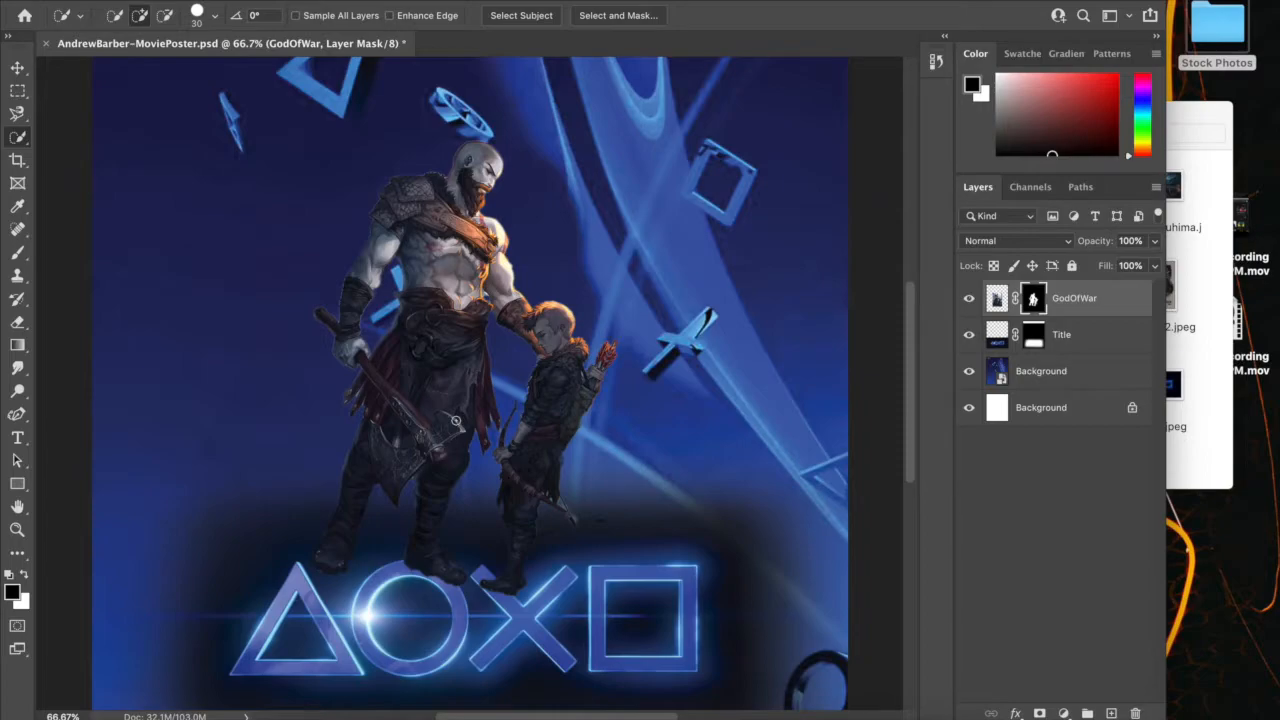
# Choose the Brush tool with a soft round tip at 44 px for retouching the mask around the cloth strips and bow
pyautogui.scroll(5, 463, 430)
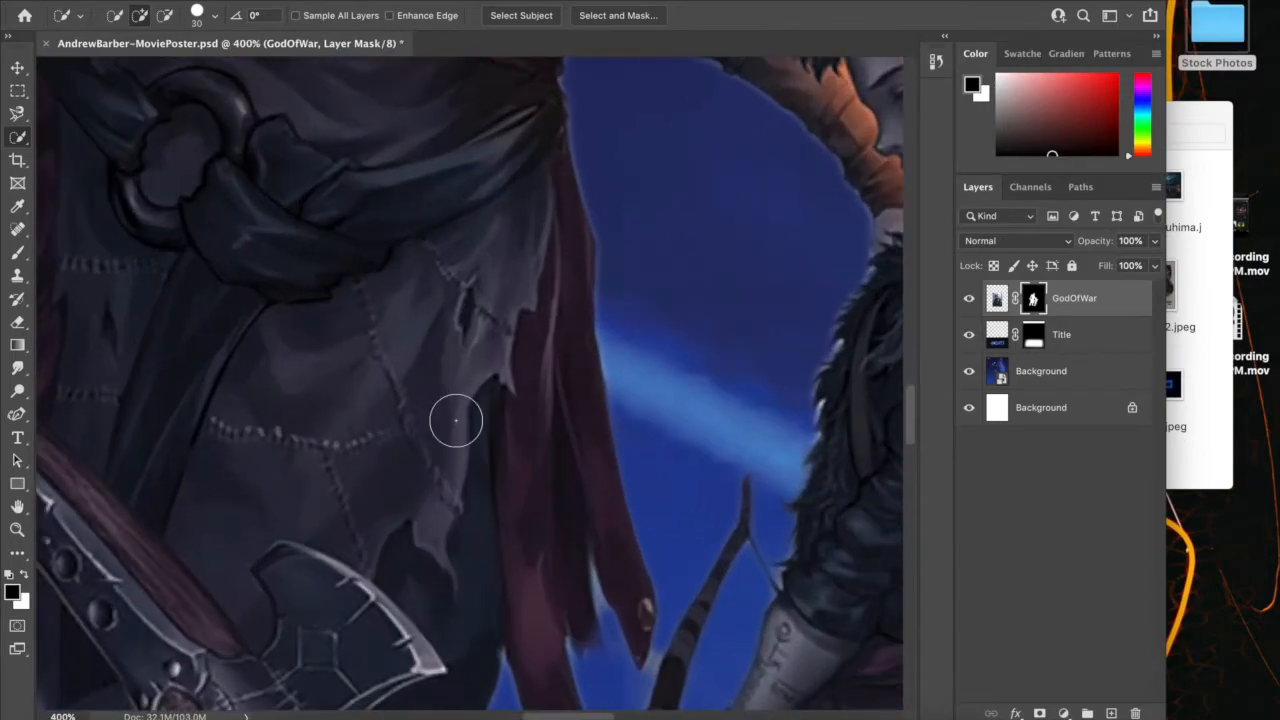
pyautogui.scroll(3, 463, 430)
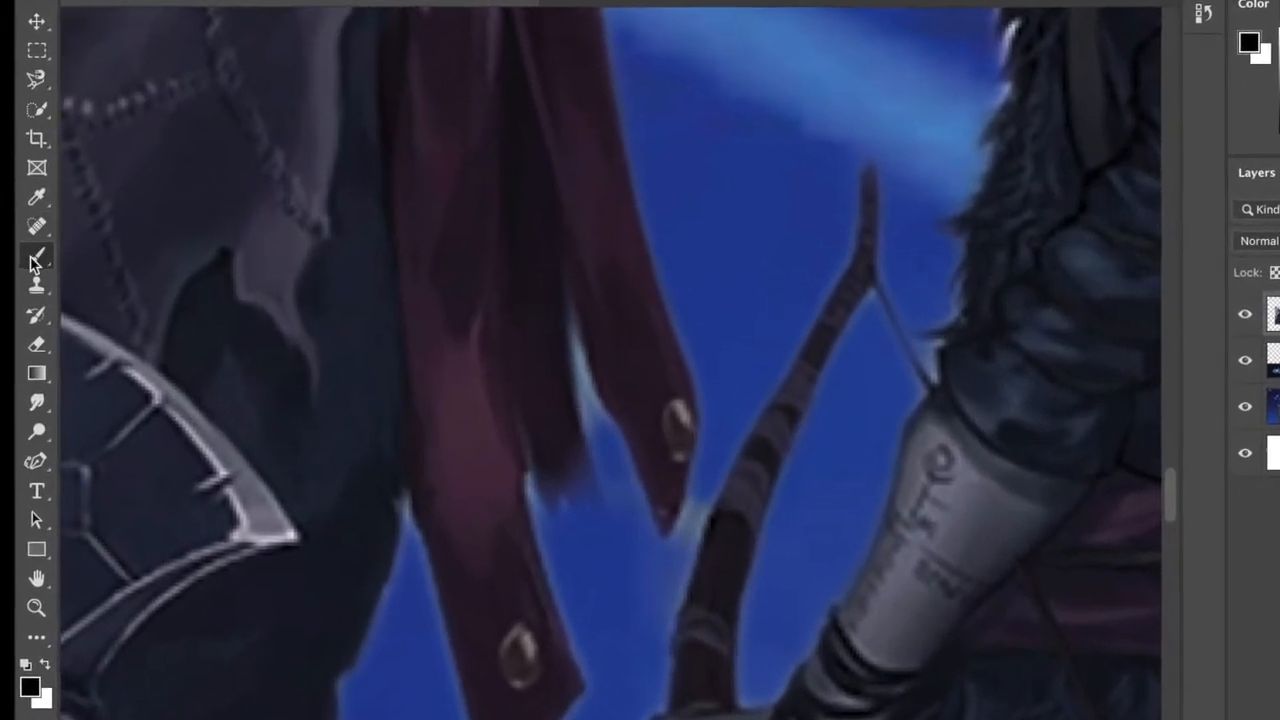
pyautogui.rightClick(33, 262)
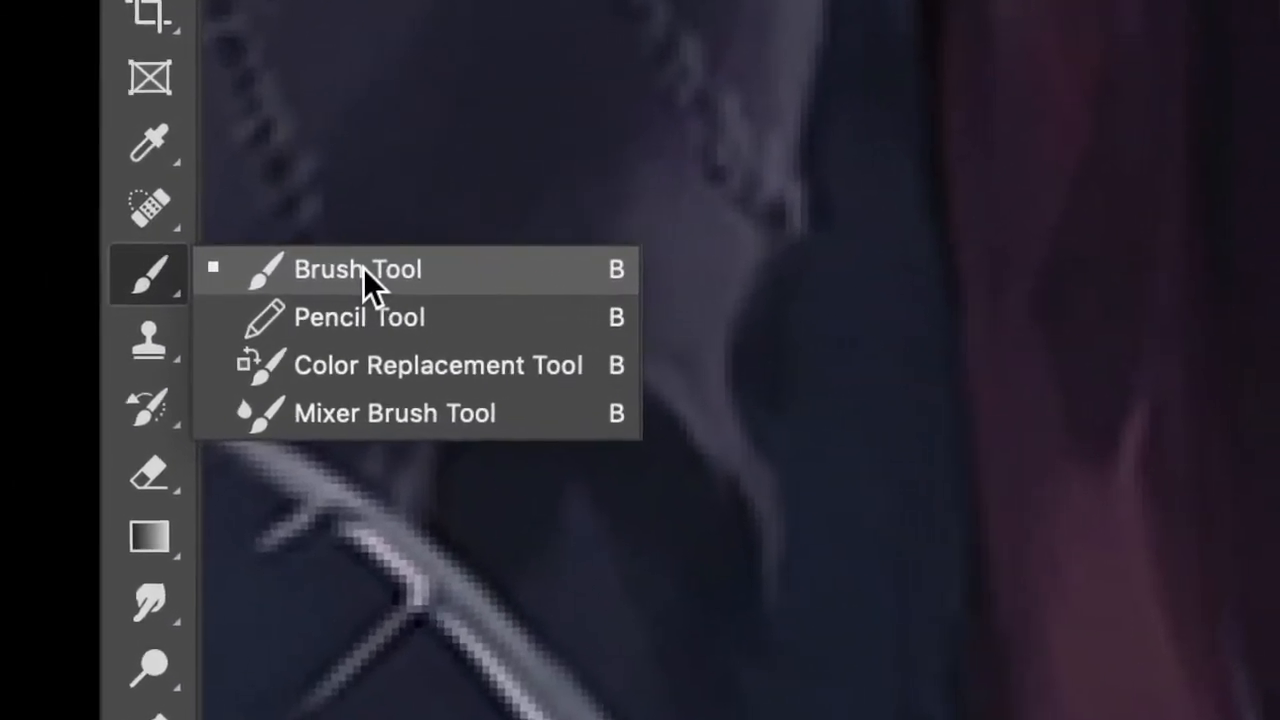
pyautogui.click(273, 262)
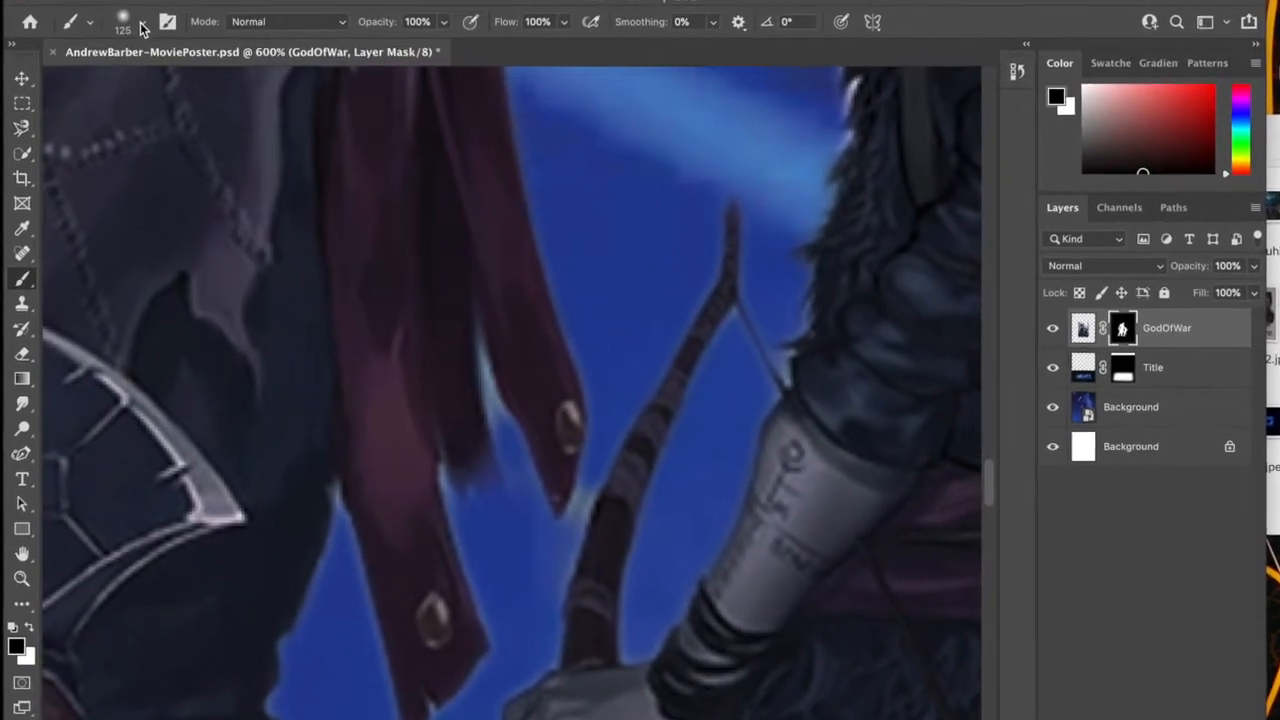
pyautogui.click(128, 16)
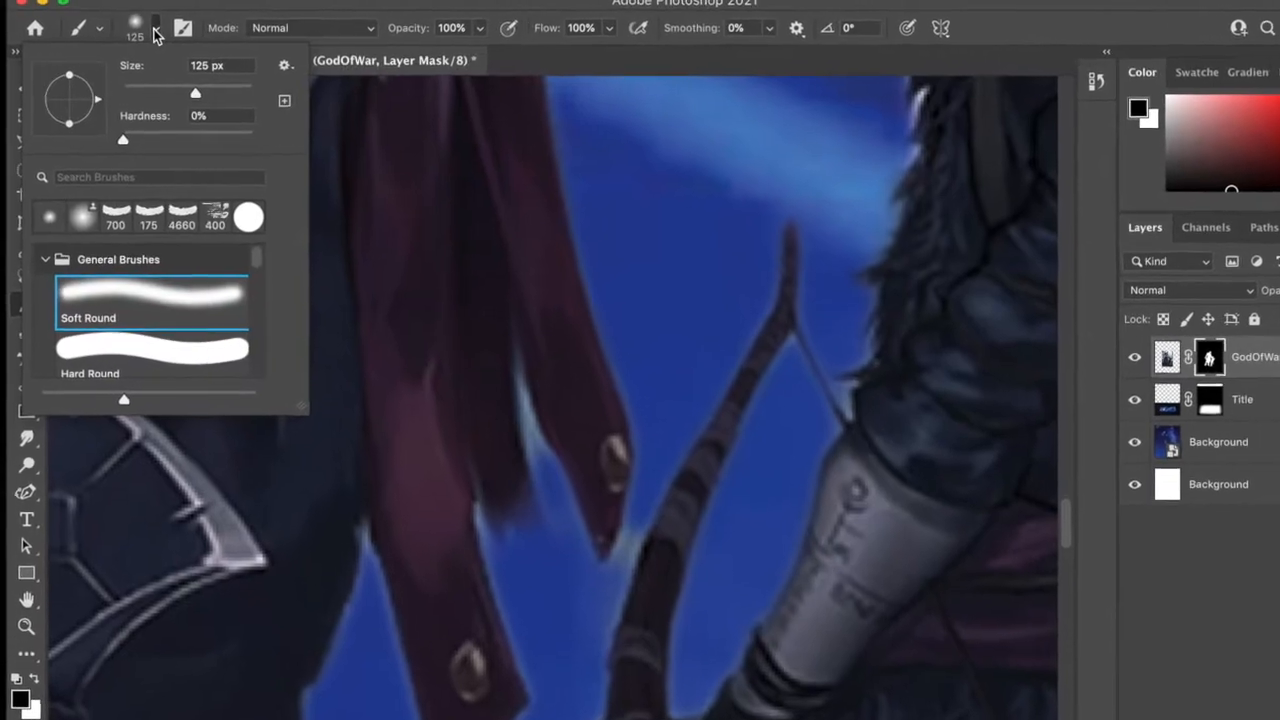
pyautogui.moveTo(194, 92); pyautogui.dragTo(136, 90)
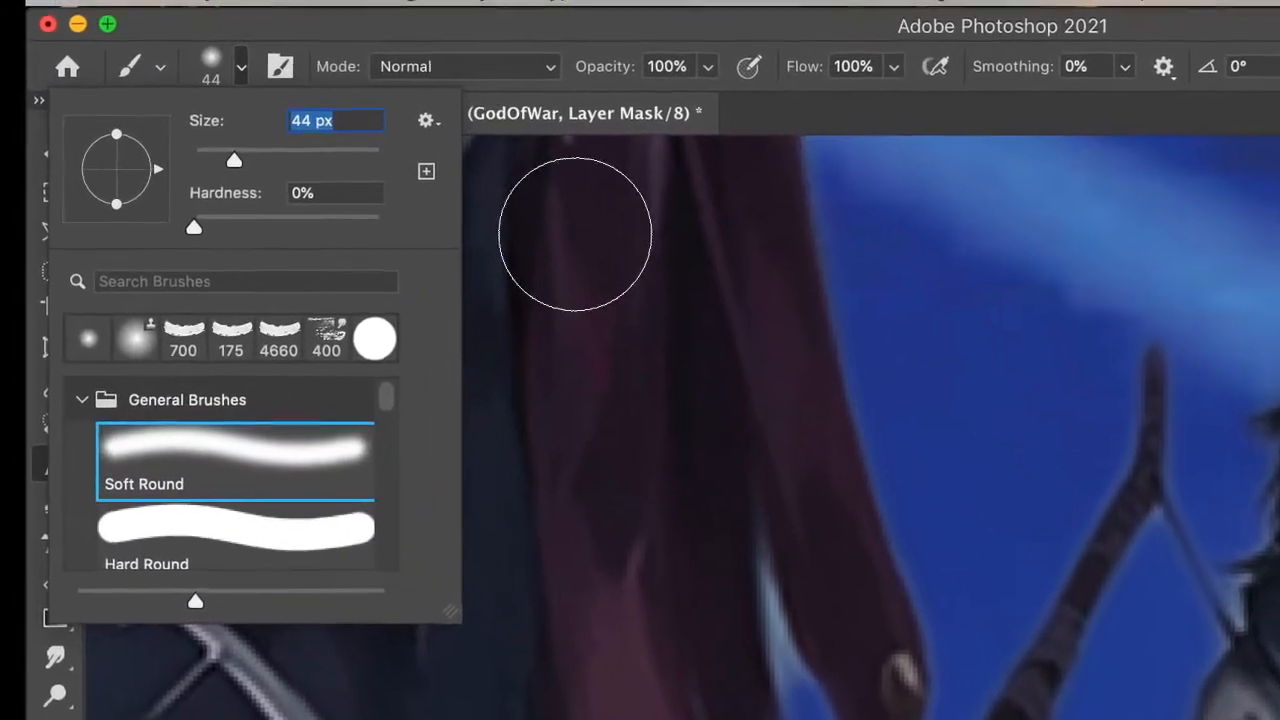
pyautogui.click(588, 267)
pyautogui.press('super+z')
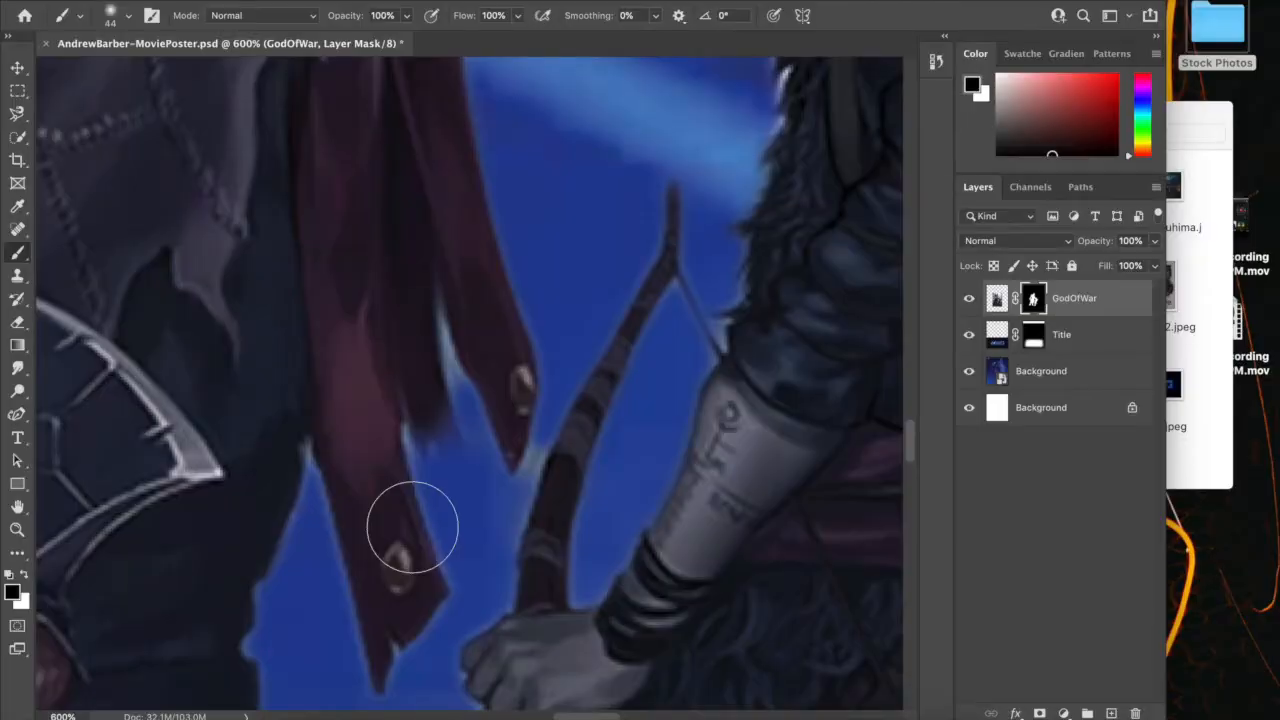
# Reduce the brush to size 9 and paint the hidden parts of the boy's forearm and wristband back into the mask with white
pyautogui.press('[')
pyautogui.press('[')
pyautogui.press('[')
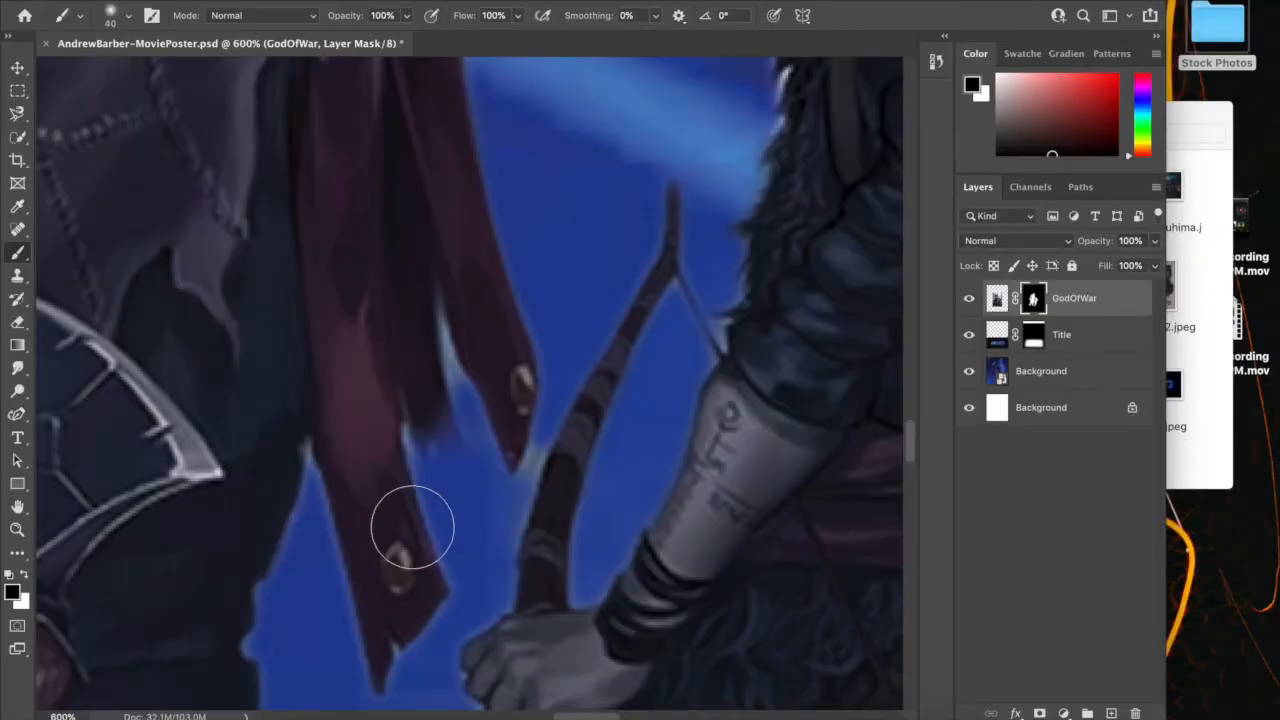
pyautogui.press('[')
pyautogui.press('[')
pyautogui.press('[')
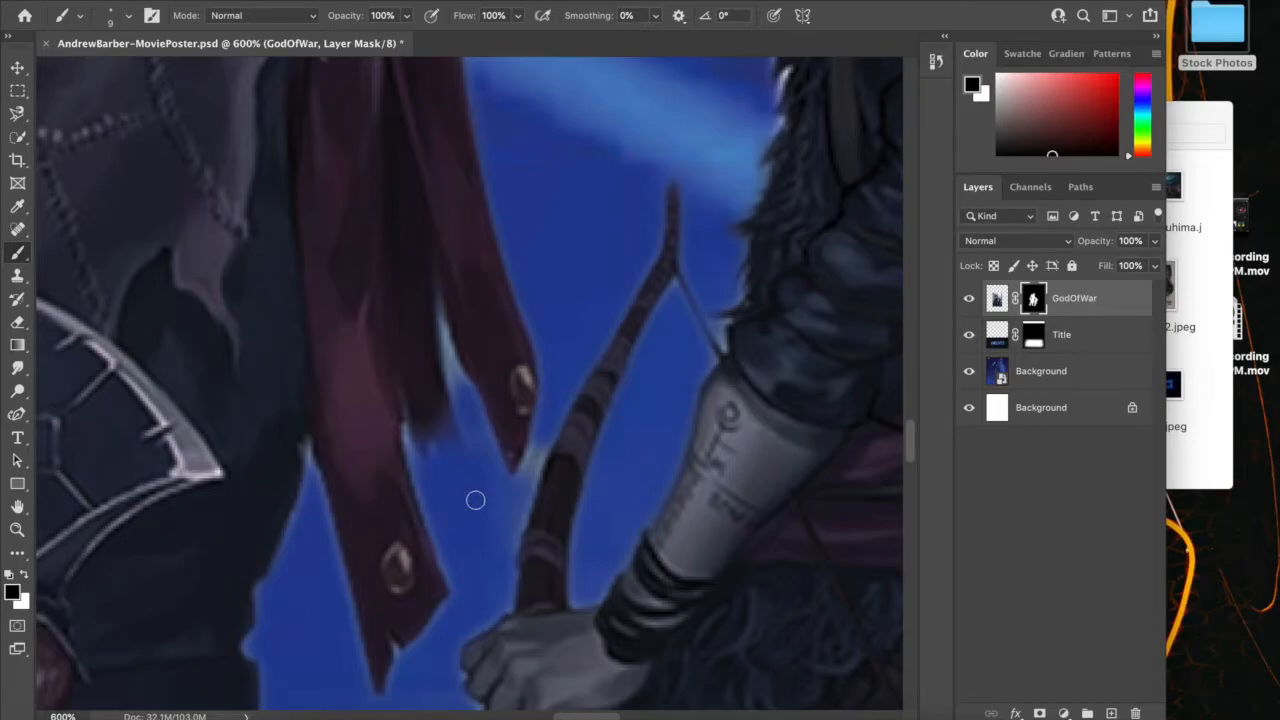
pyautogui.scroll(-5, 475, 500)
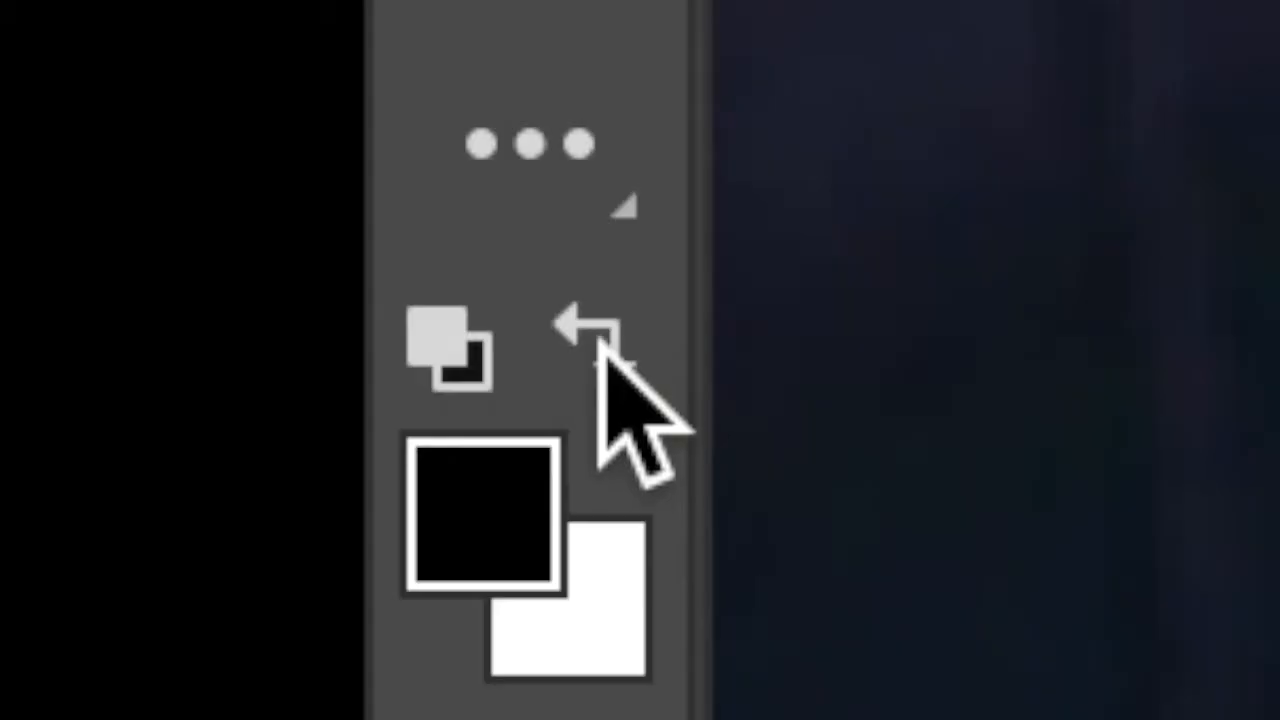
pyautogui.click(606, 350)
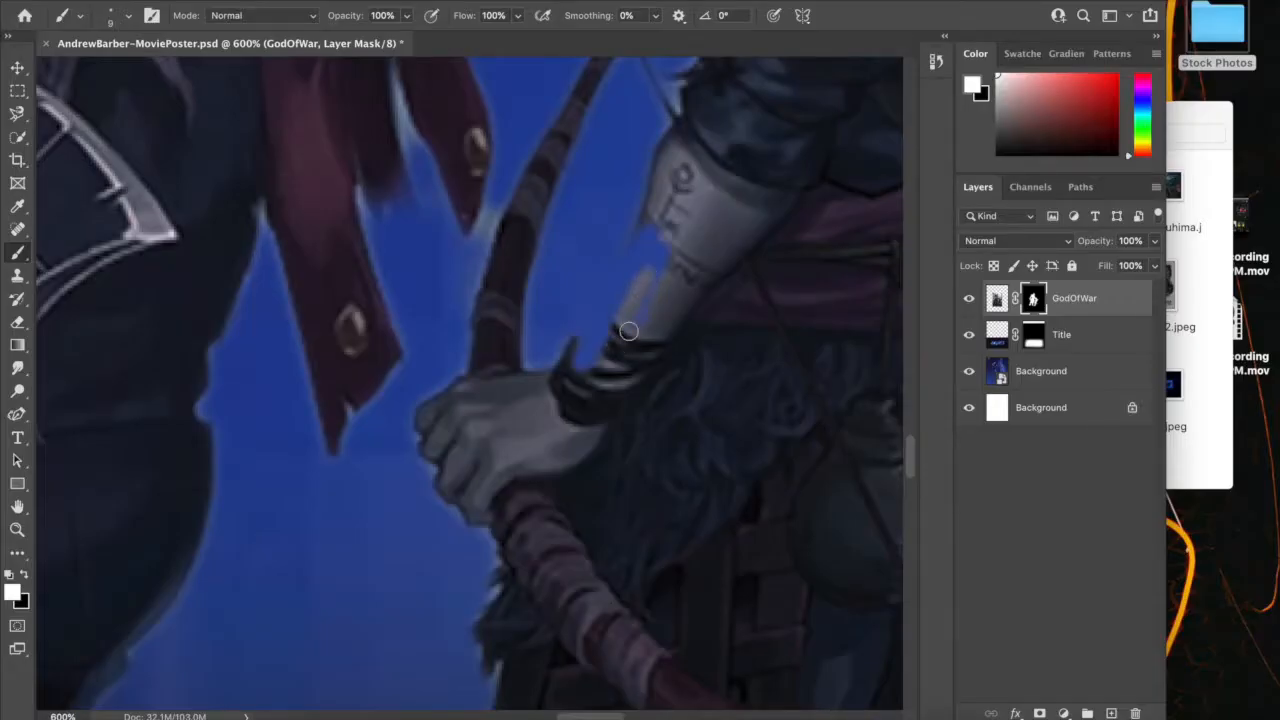
pyautogui.moveTo(615, 337)
pyautogui.mouseDown()
pyautogui.moveTo(658, 248)
pyautogui.moveTo(641, 295)
pyautogui.moveTo(651, 232)
pyautogui.moveTo(622, 282)
pyautogui.moveTo(656, 212)
pyautogui.moveTo(649, 290)
pyautogui.moveTo(671, 240)
pyautogui.moveTo(581, 381)
pyautogui.moveTo(587, 333)
pyautogui.moveTo(619, 274)
pyautogui.moveTo(581, 340)
pyautogui.mouseUp()
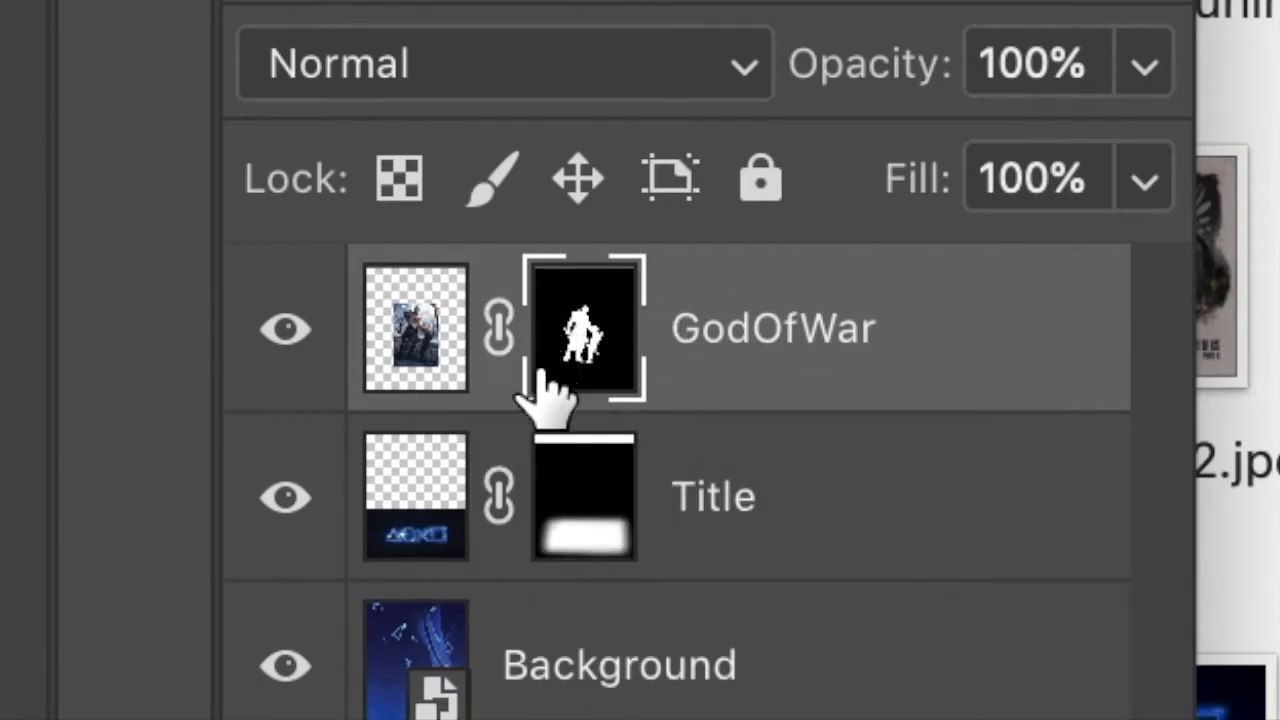
# Try a white zigzag stroke on the GodOfWar image instead of its mask, undo it and make the mask active again
pyautogui.click(438, 384)
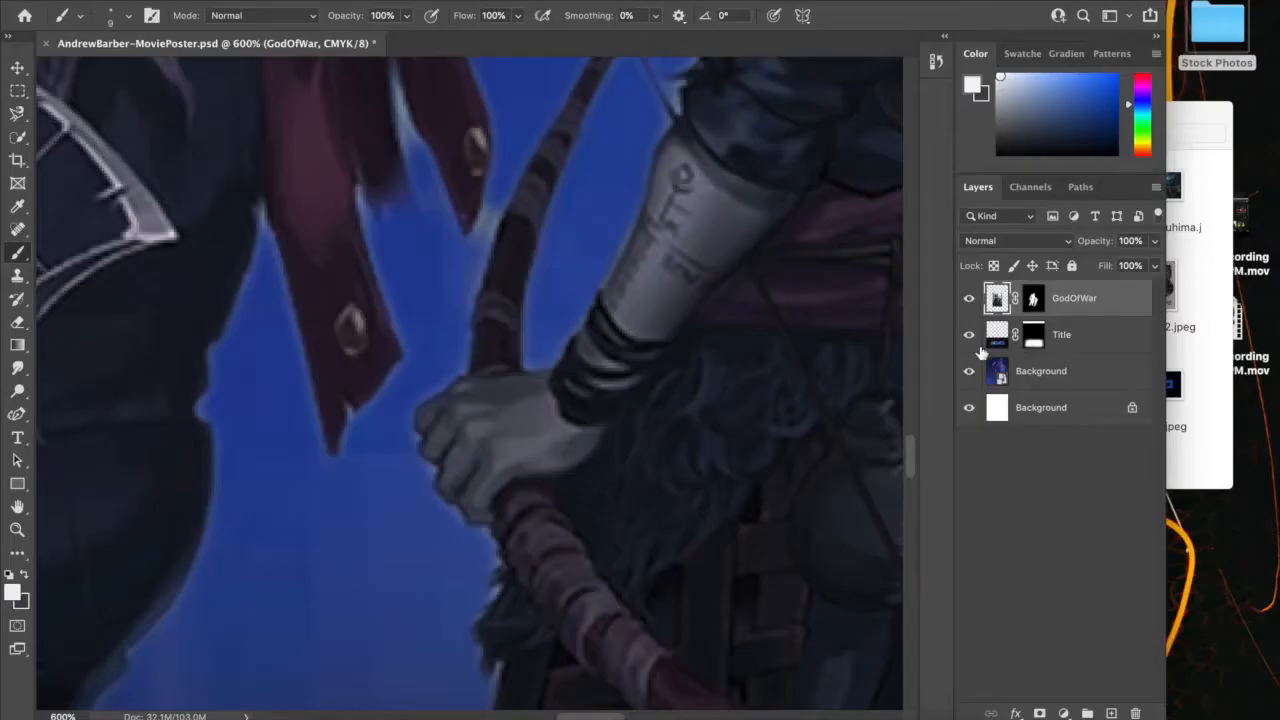
pyautogui.moveTo(599, 281)
pyautogui.mouseDown()
pyautogui.moveTo(597, 345)
pyautogui.moveTo(735, 184)
pyautogui.moveTo(764, 448)
pyautogui.mouseUp()
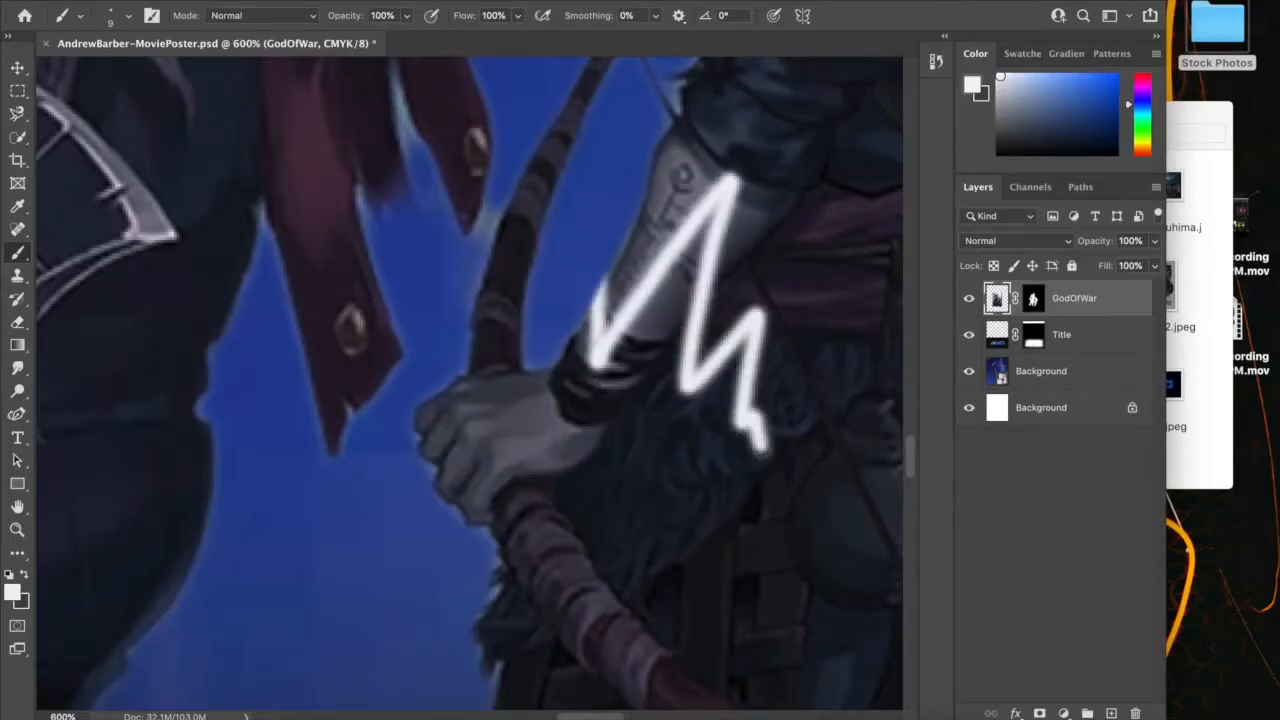
pyautogui.press('super+z')
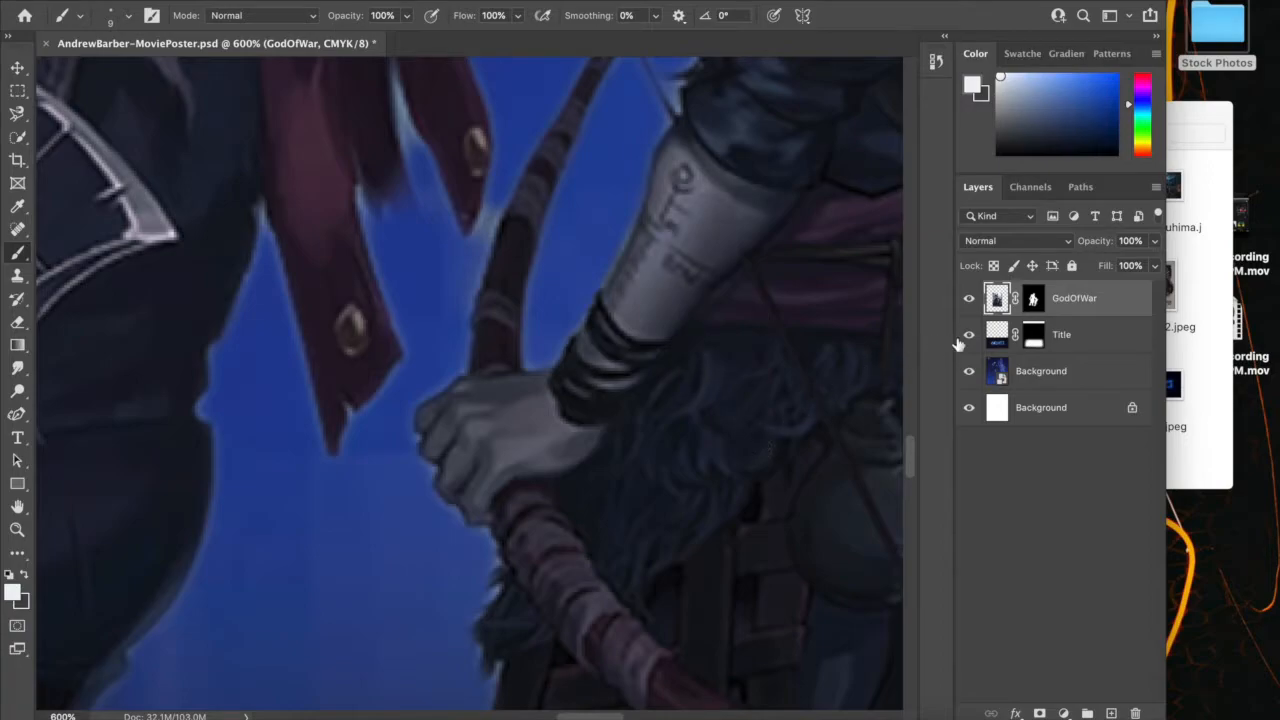
pyautogui.click(1034, 298)
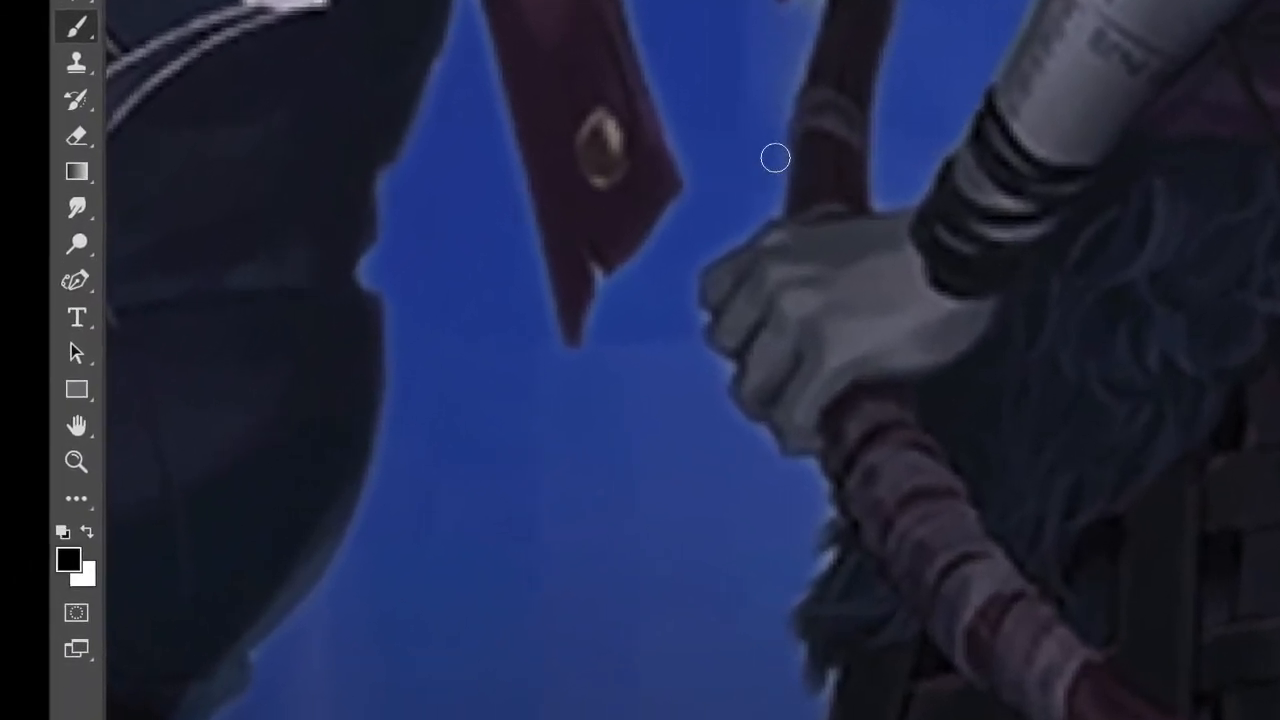
# Paint black on the mask to hide the leftover background beside the boy's bow and between the warrior's hanging cloth strips
pyautogui.press('x')
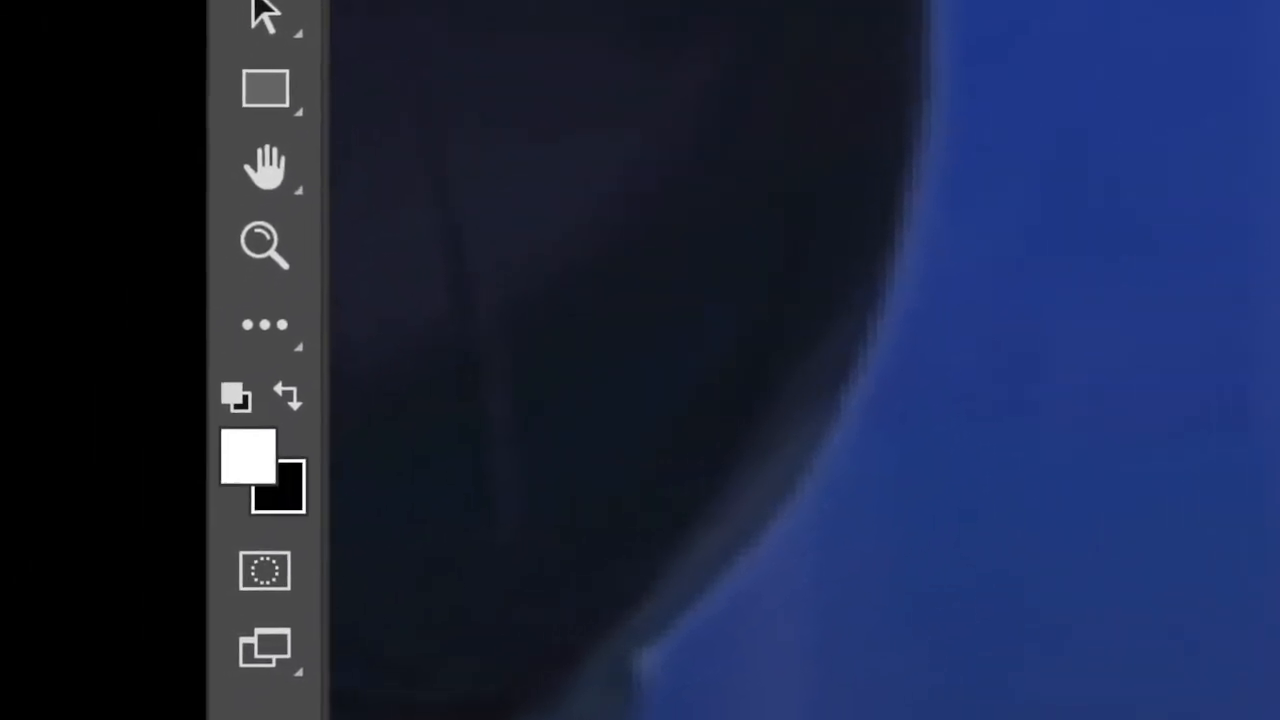
pyautogui.press('x')
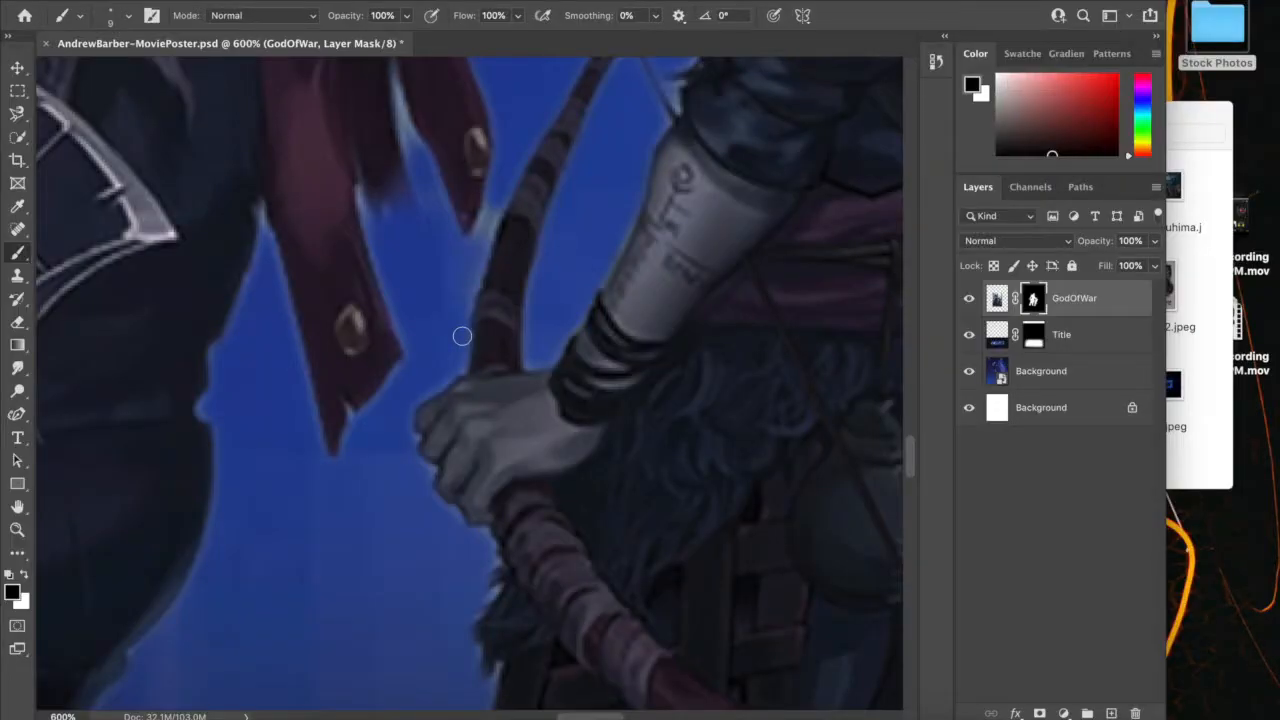
pyautogui.moveTo(474, 257)
pyautogui.mouseDown()
pyautogui.moveTo(499, 197)
pyautogui.moveTo(465, 307)
pyautogui.mouseUp()
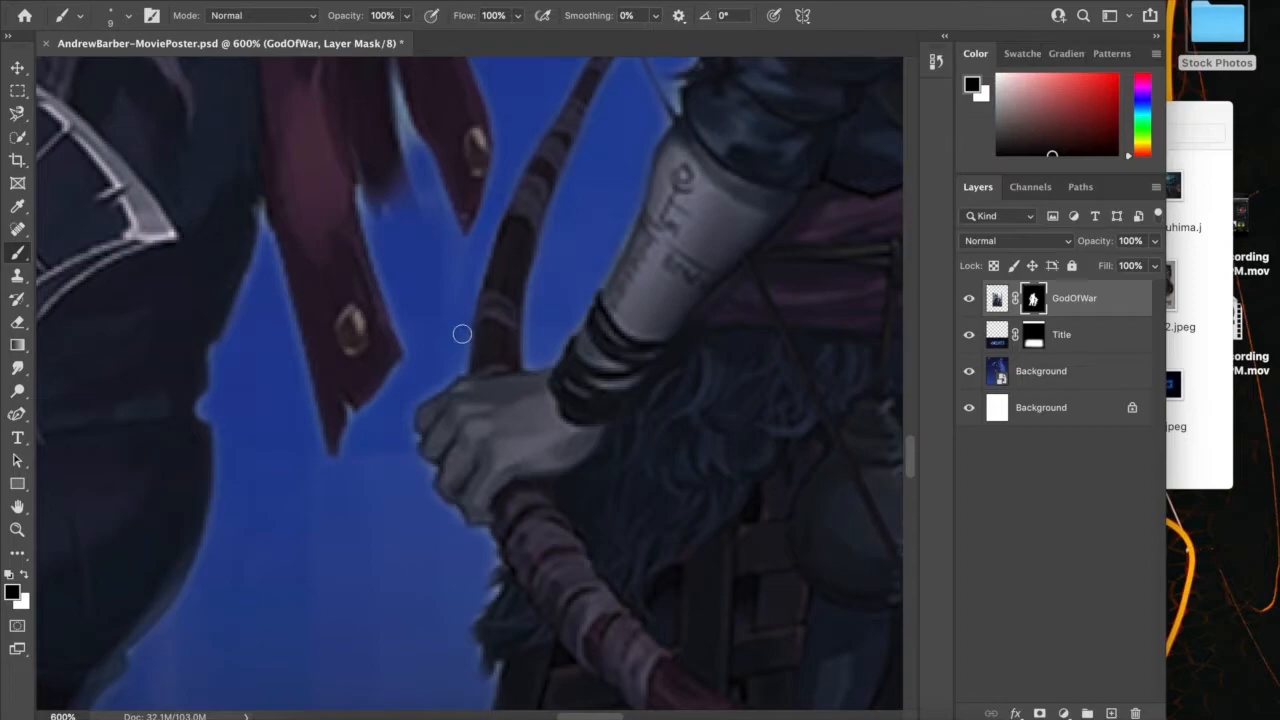
pyautogui.scroll(5, 451, 257)
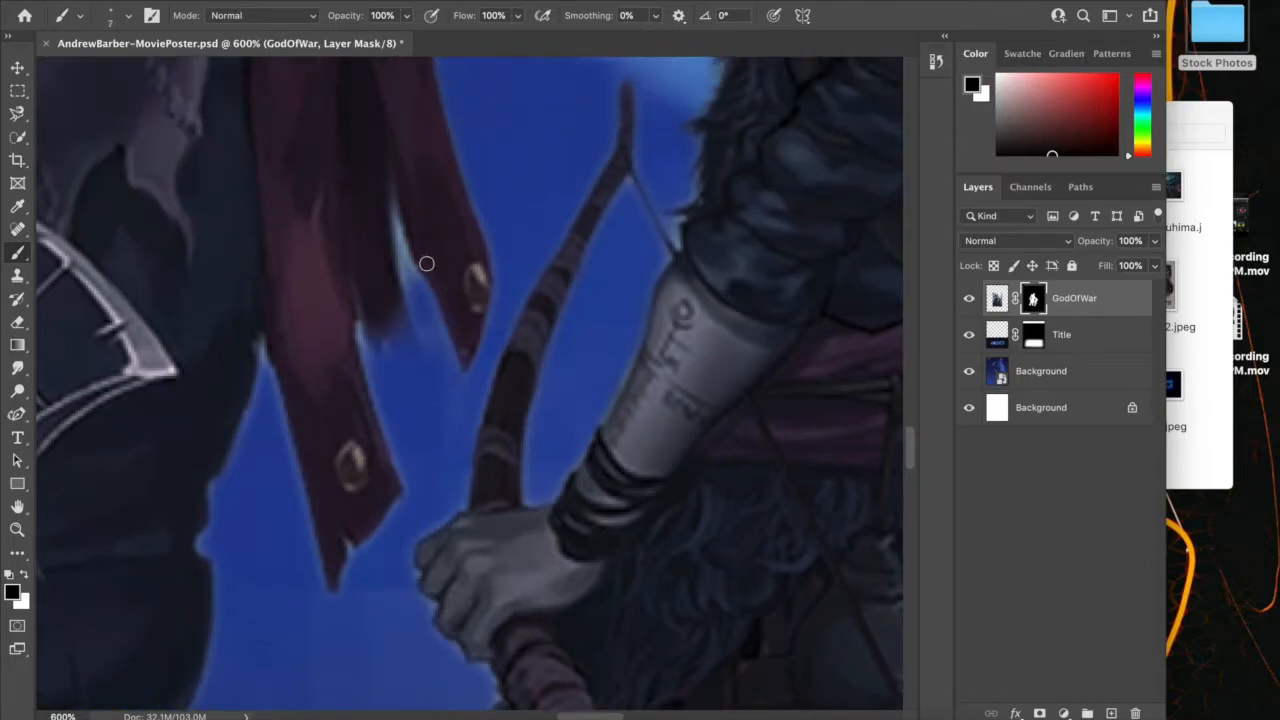
pyautogui.moveTo(412, 288); pyautogui.dragTo(398, 222)
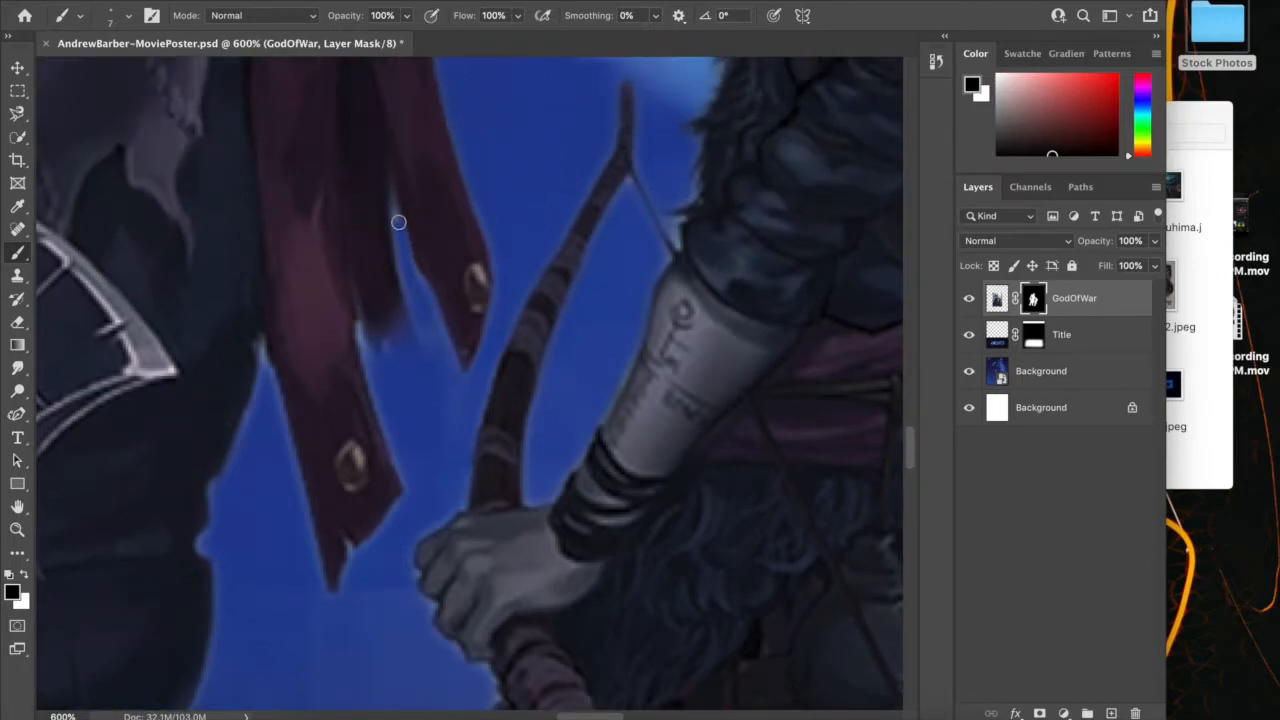
# Mask out the light background remnants between the red cloth strips below the warrior's axe hand with a size 3 brush
pyautogui.hscroll(-10, 449, 349)
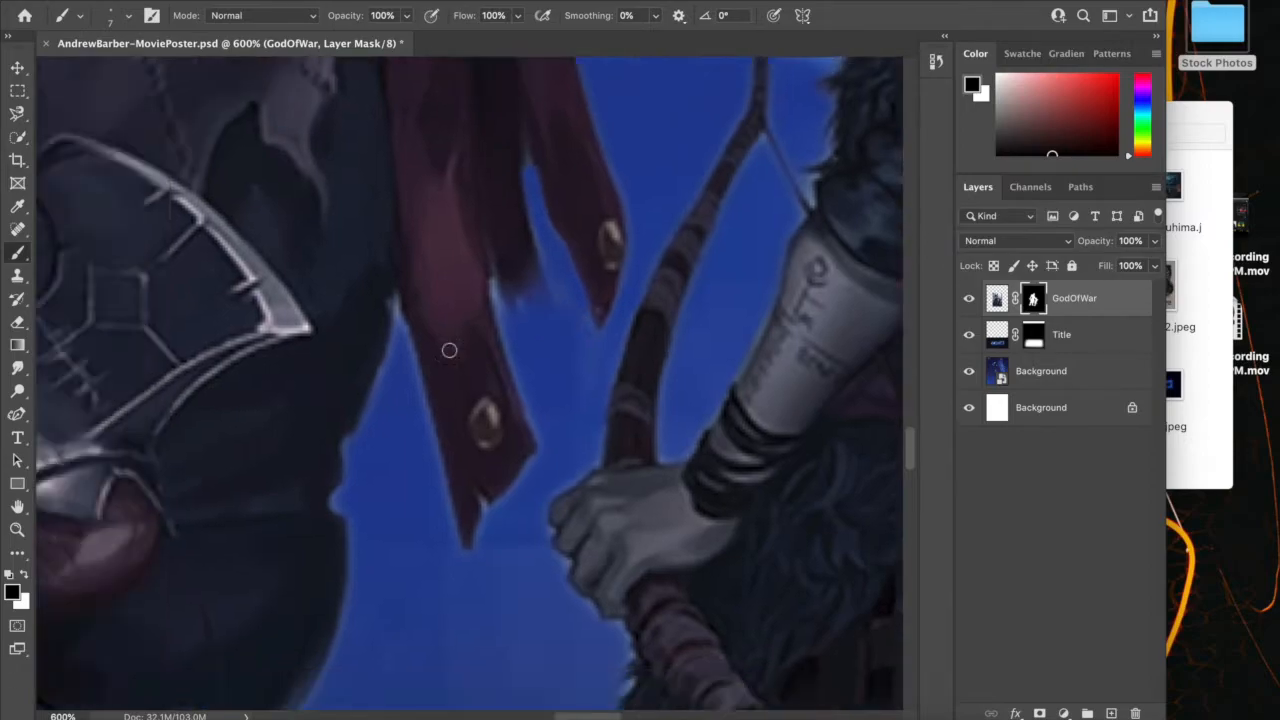
pyautogui.hscroll(10, 449, 350)
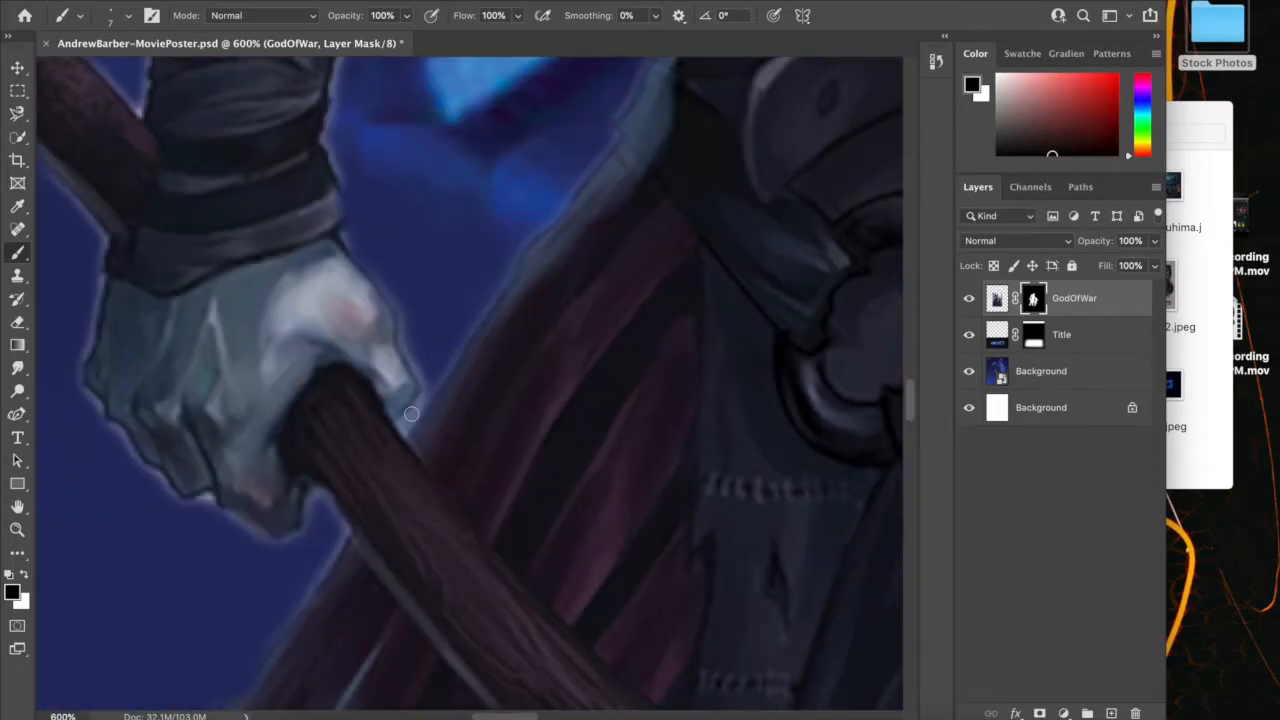
pyautogui.scroll(-5, 457, 331)
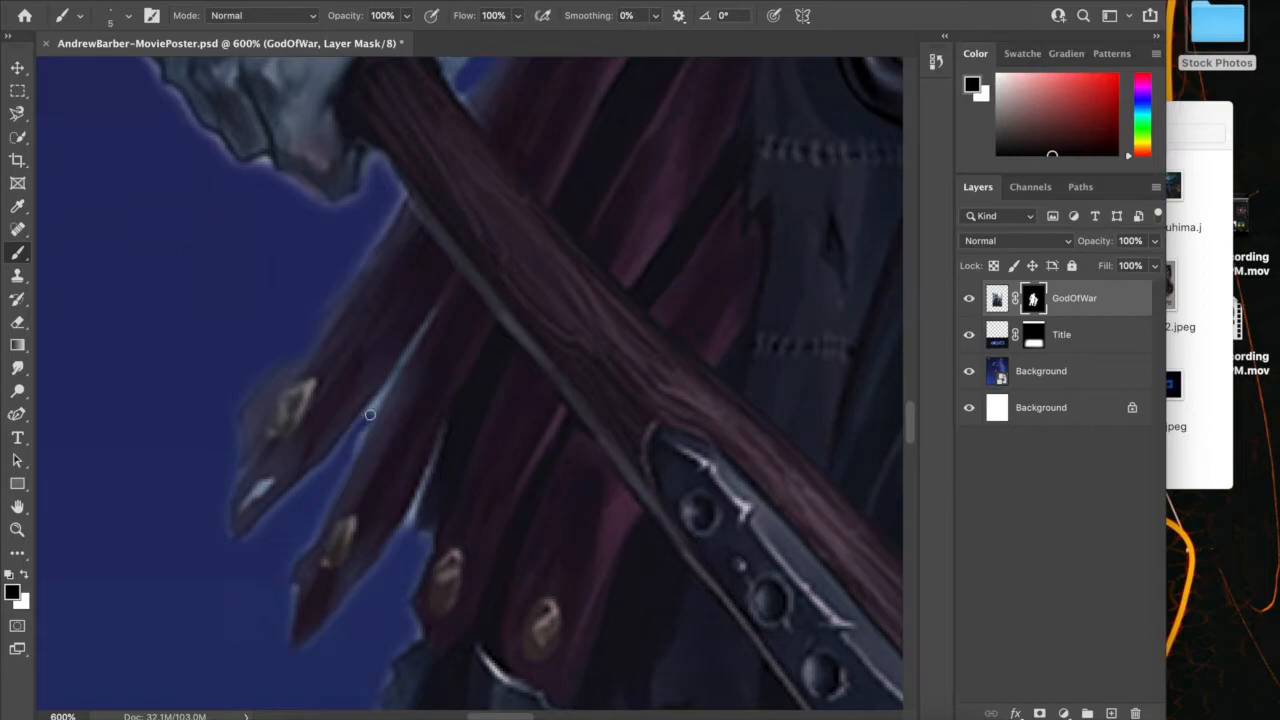
pyautogui.press('[')
pyautogui.press('[')
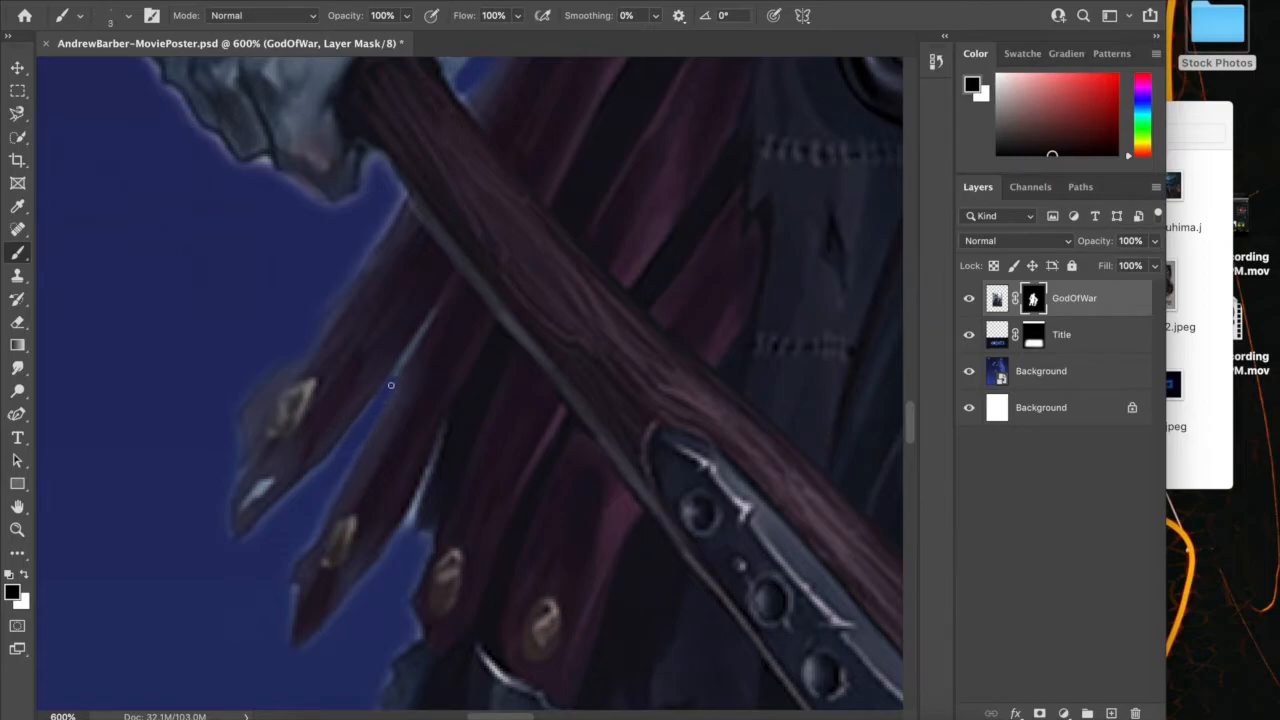
# Mask out the leftover background along the lower end of the boy's bow with a size 6 brush
pyautogui.press('super+minus')
pyautogui.press('super+minus')
pyautogui.press('super+minus')
pyautogui.press('super+minus')
pyautogui.press('super+minus')
pyautogui.hscroll(3, 757, 551)
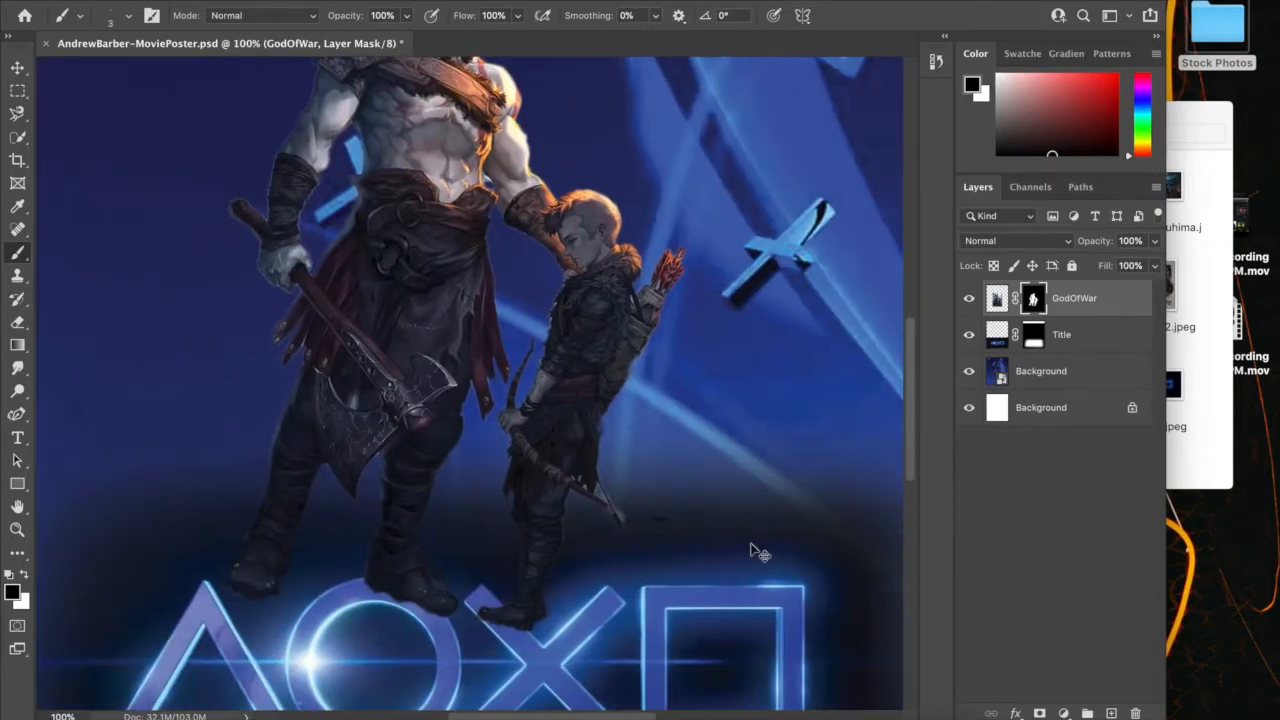
pyautogui.press('super+equal')
pyautogui.press('super+equal')
pyautogui.press('super+equal')
pyautogui.press('super+equal')
pyautogui.press('super+equal')
pyautogui.press('super+equal')
pyautogui.hscroll(10, 751, 543)
pyautogui.scroll(-6, 751, 543)
pyautogui.moveTo(391, 444)
pyautogui.mouseDown()
pyautogui.moveTo(383, 395)
pyautogui.moveTo(444, 511)
pyautogui.moveTo(377, 423)
pyautogui.moveTo(428, 480)
pyautogui.moveTo(451, 412)
pyautogui.moveTo(558, 636)
pyautogui.moveTo(511, 571)
pyautogui.mouseUp()
pyautogui.scroll(-3, 540, 620)
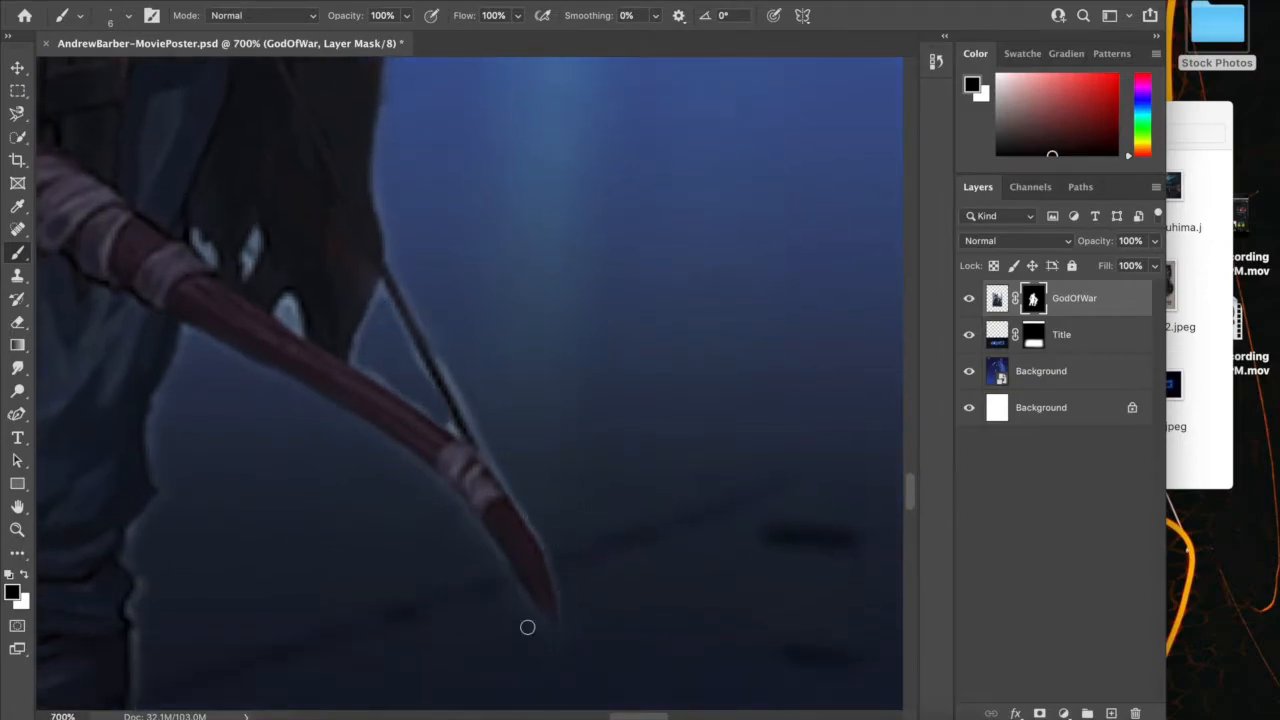
# Move the God of War figures to the right above the title symbols and rotate them slightly counterclockwise
pyautogui.press('super+minus')
pyautogui.press('super+minus')
pyautogui.press('super+minus')
pyautogui.press('super+minus')
pyautogui.press('super+minus')
pyautogui.press('super+minus')
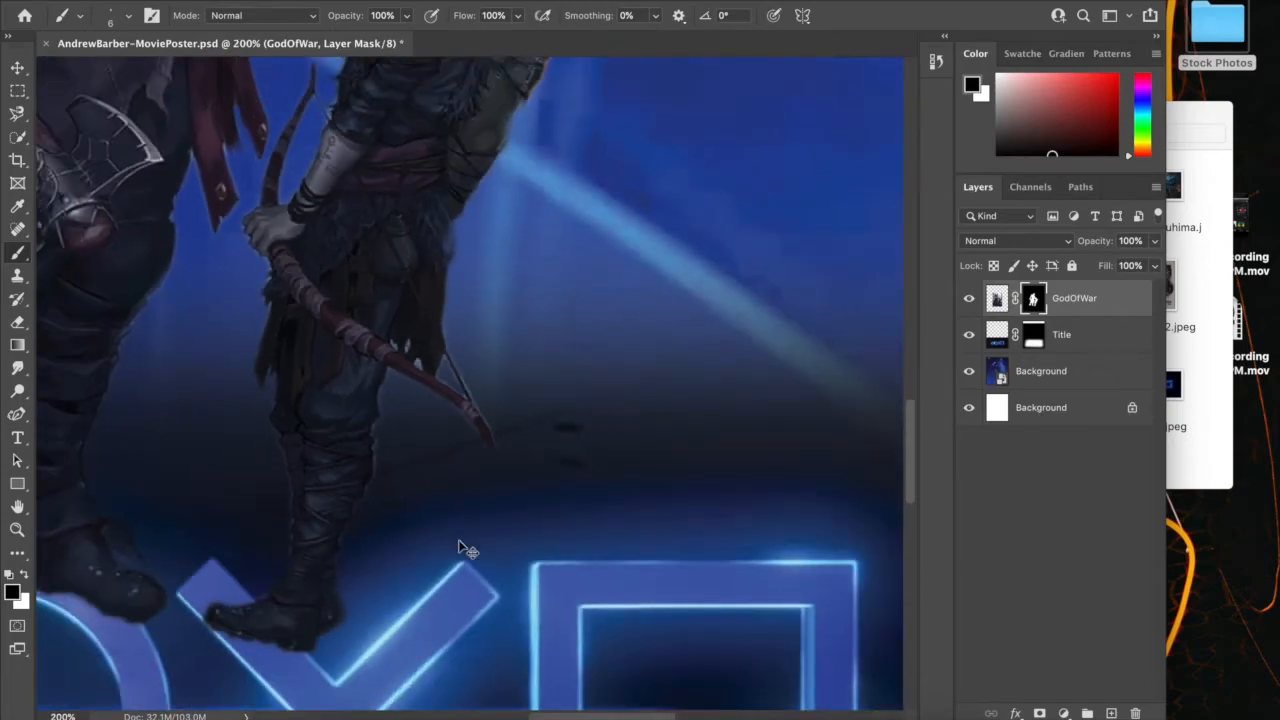
pyautogui.press('super+minus')
pyautogui.press('super+minus')
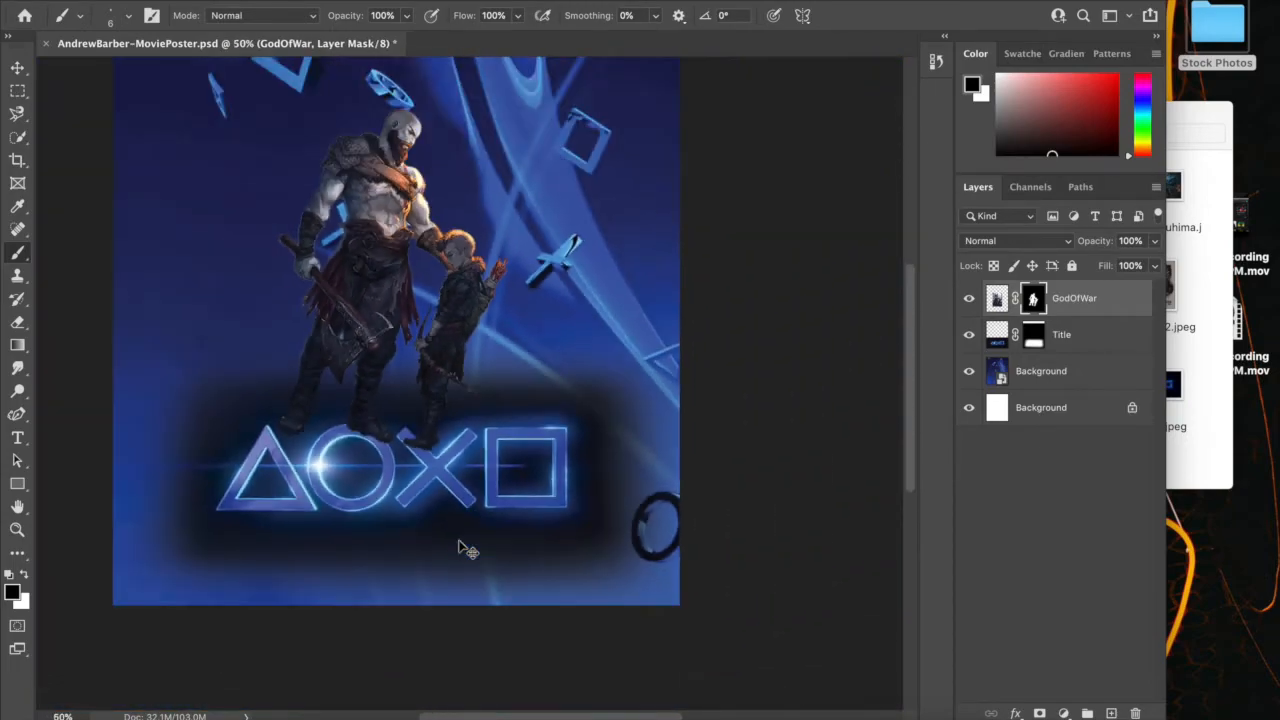
pyautogui.scroll(3, 459, 540)
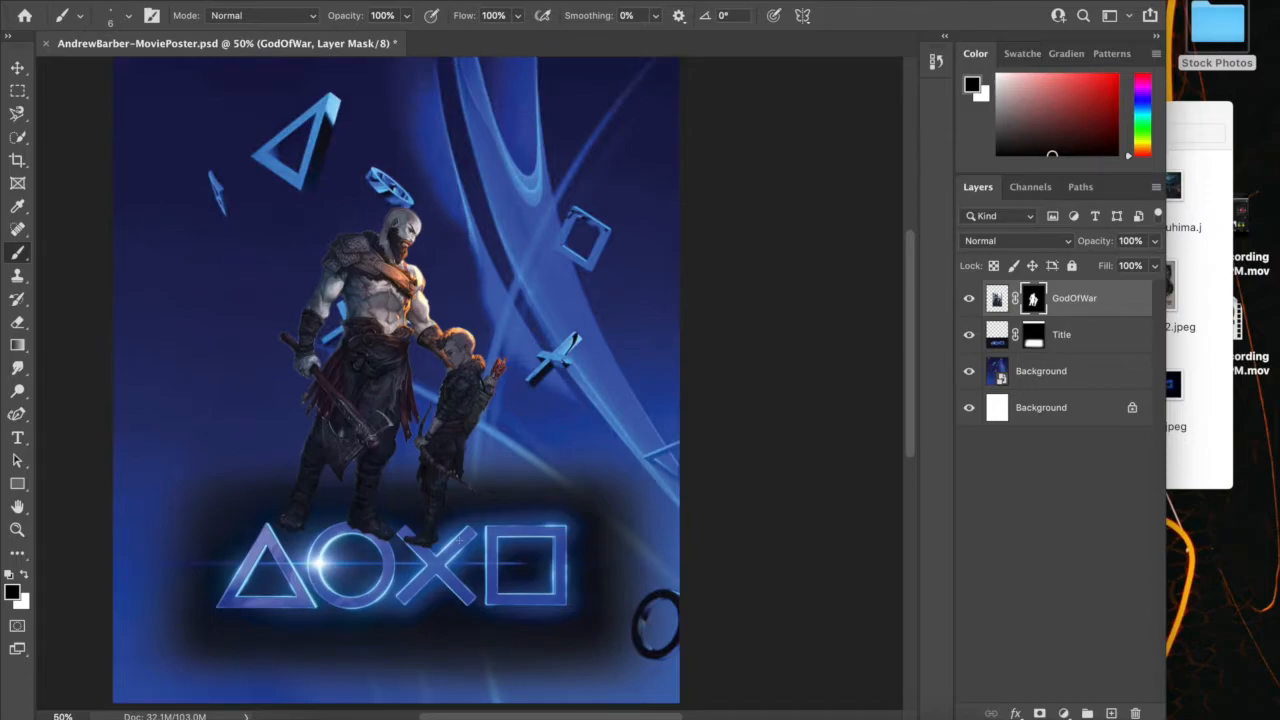
pyautogui.scroll(1, 459, 540)
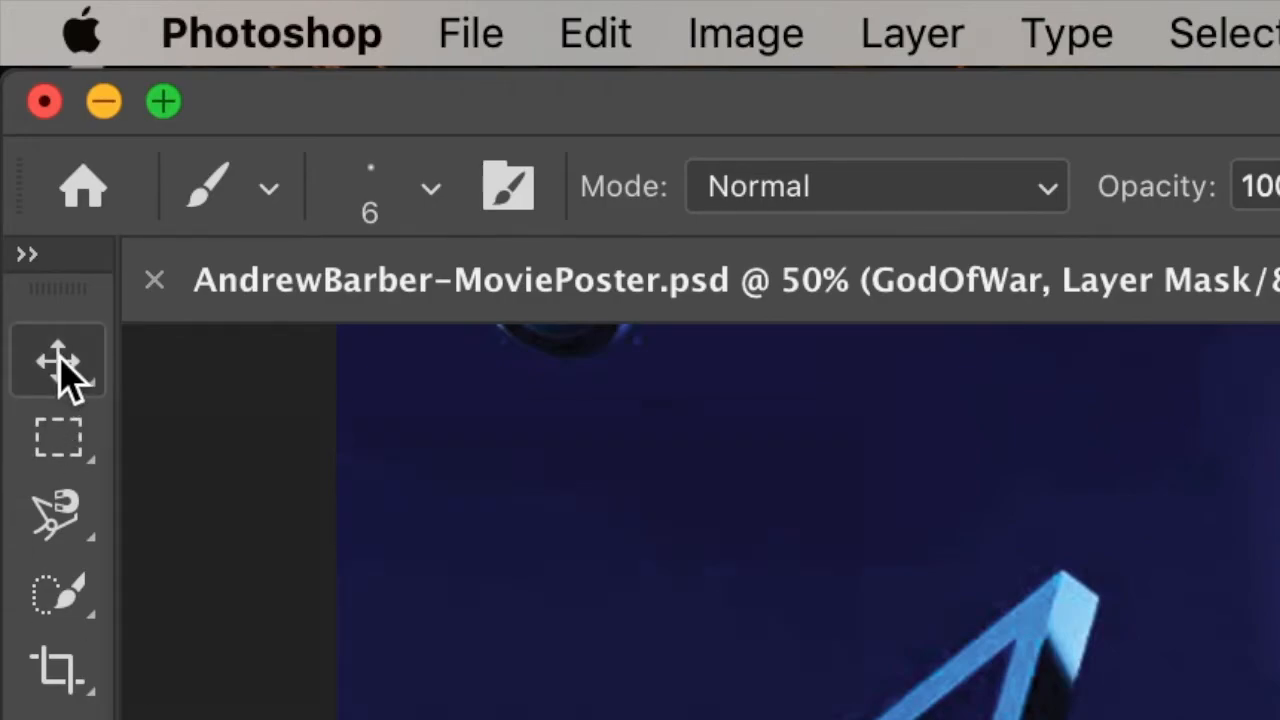
pyautogui.click(58, 362)
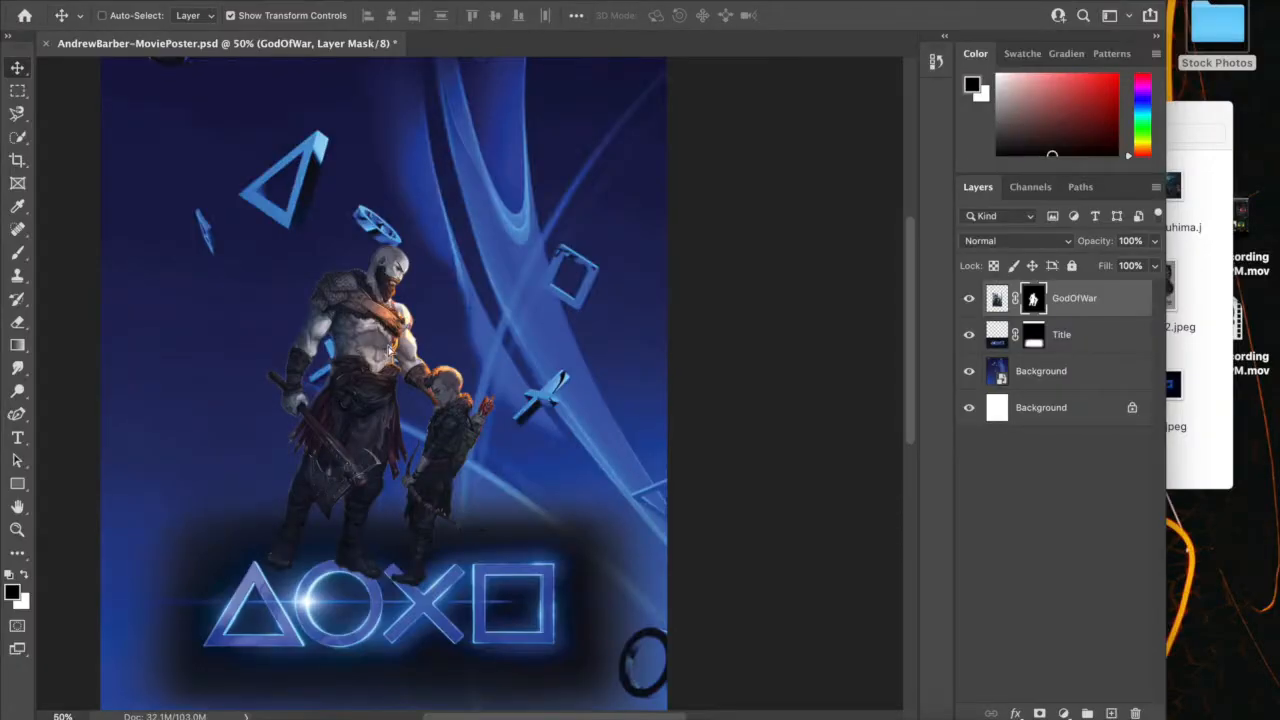
pyautogui.moveTo(388, 348); pyautogui.dragTo(416, 350)
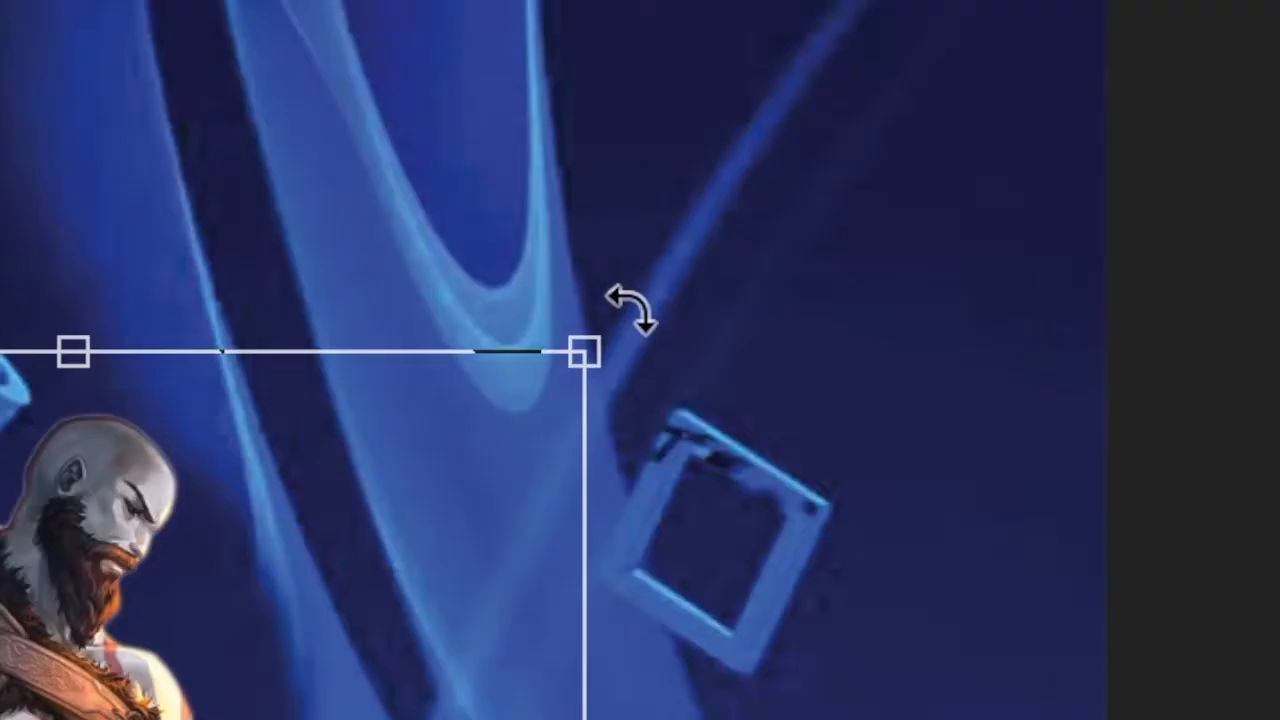
pyautogui.moveTo(630, 312); pyautogui.dragTo(463, 282)
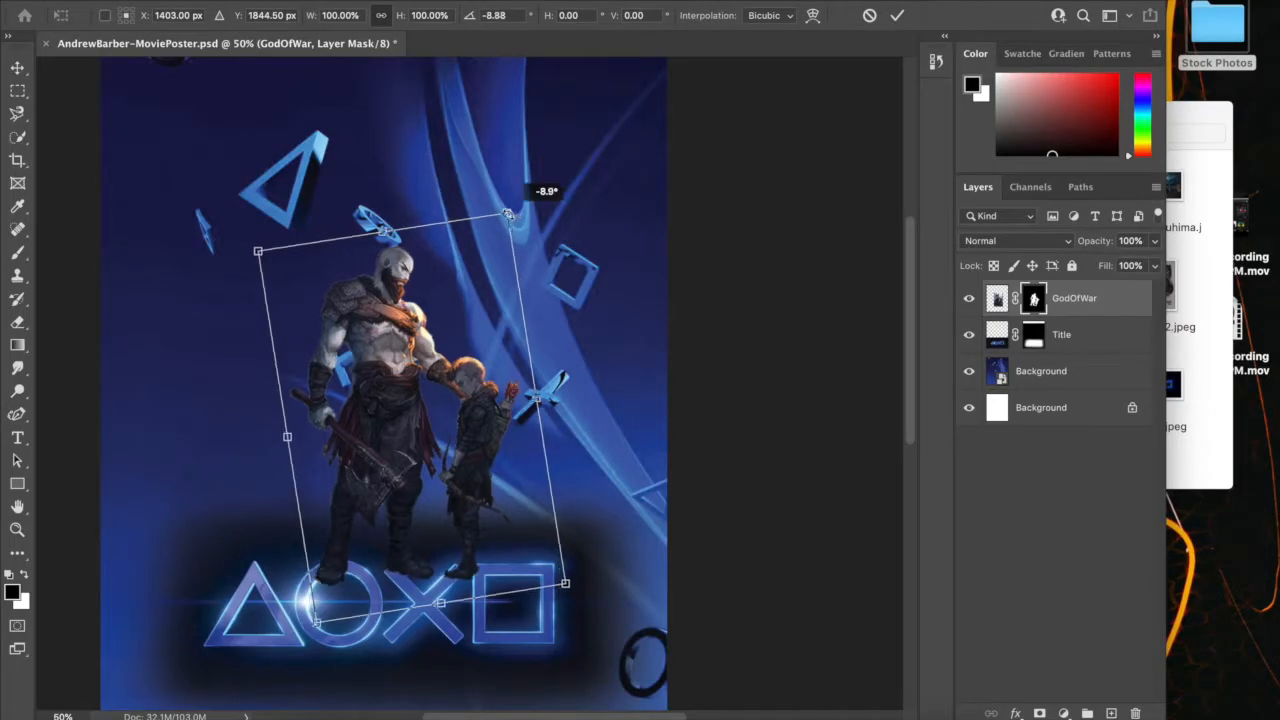
pyautogui.moveTo(508, 215); pyautogui.dragTo(495, 209)
pyautogui.moveTo(479, 441)
pyautogui.mouseDown()
pyautogui.moveTo(460, 478)
pyautogui.moveTo(464, 438)
pyautogui.mouseUp()
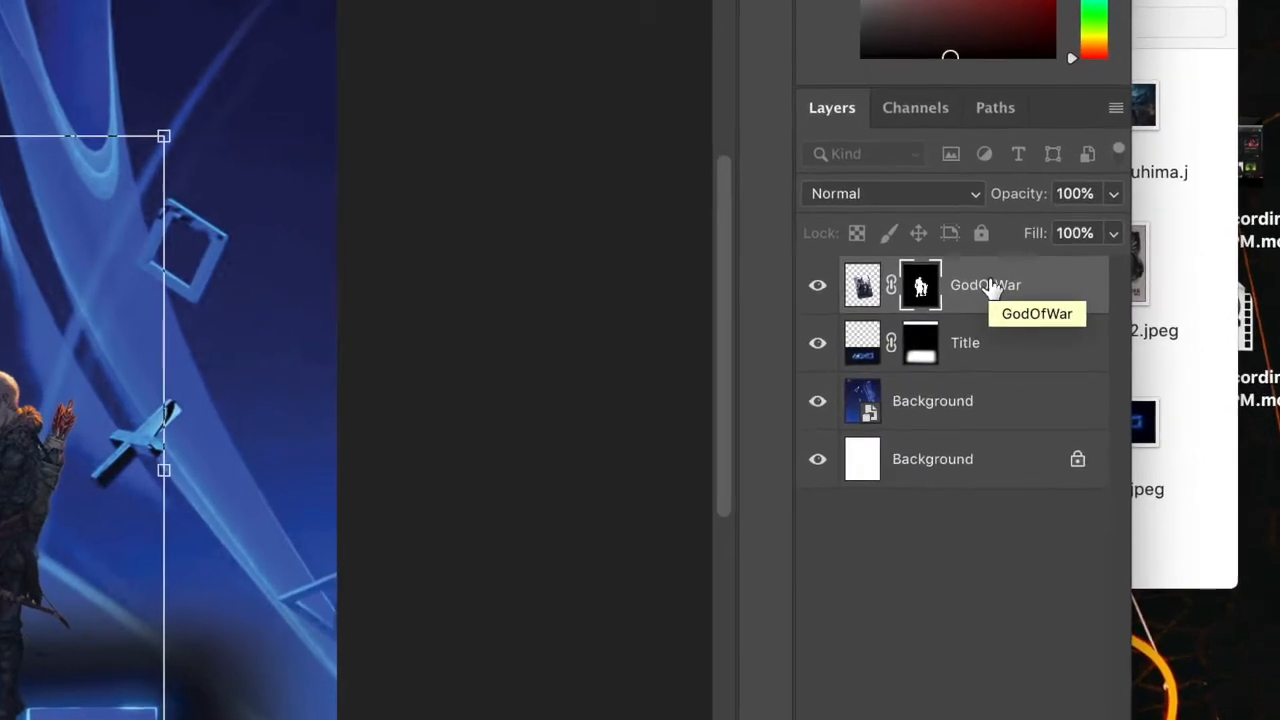
# Move the GodOfWar layer beneath the Title layer in the layer order
pyautogui.moveTo(1052, 294); pyautogui.dragTo(1045, 320)
pyautogui.moveTo(950, 320); pyautogui.dragTo(947, 356)
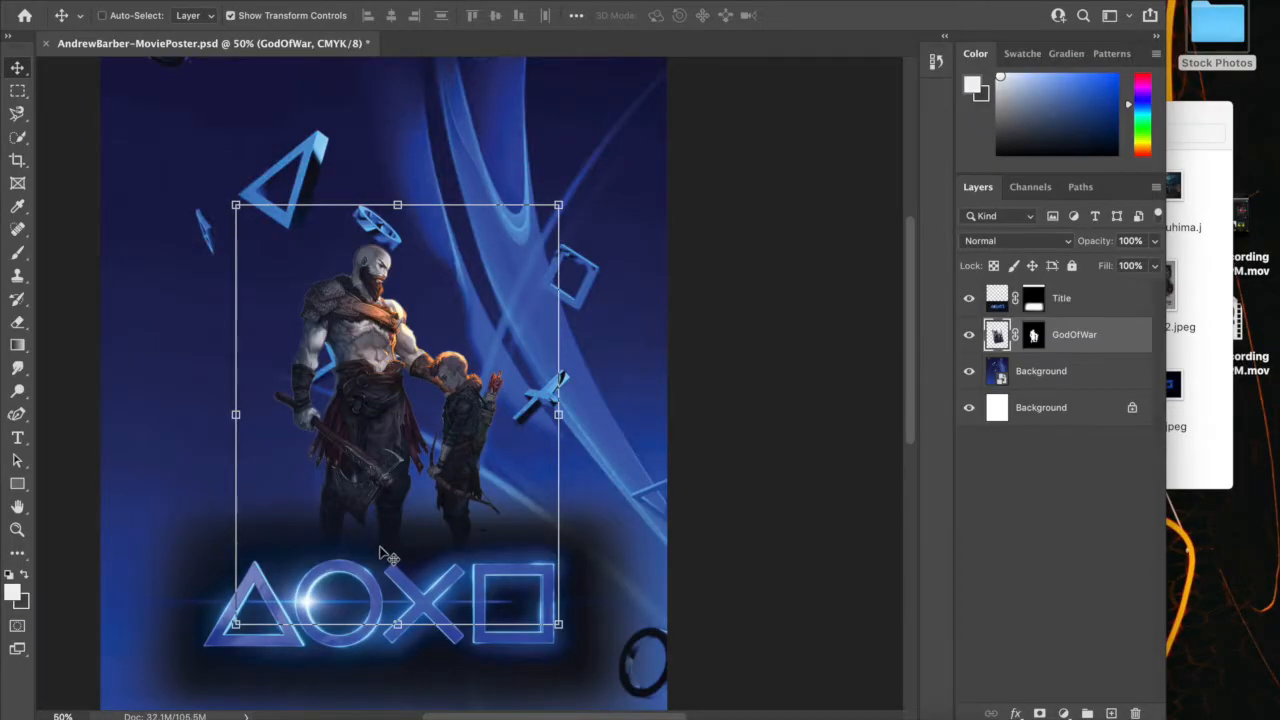
pyautogui.press('super+minus')
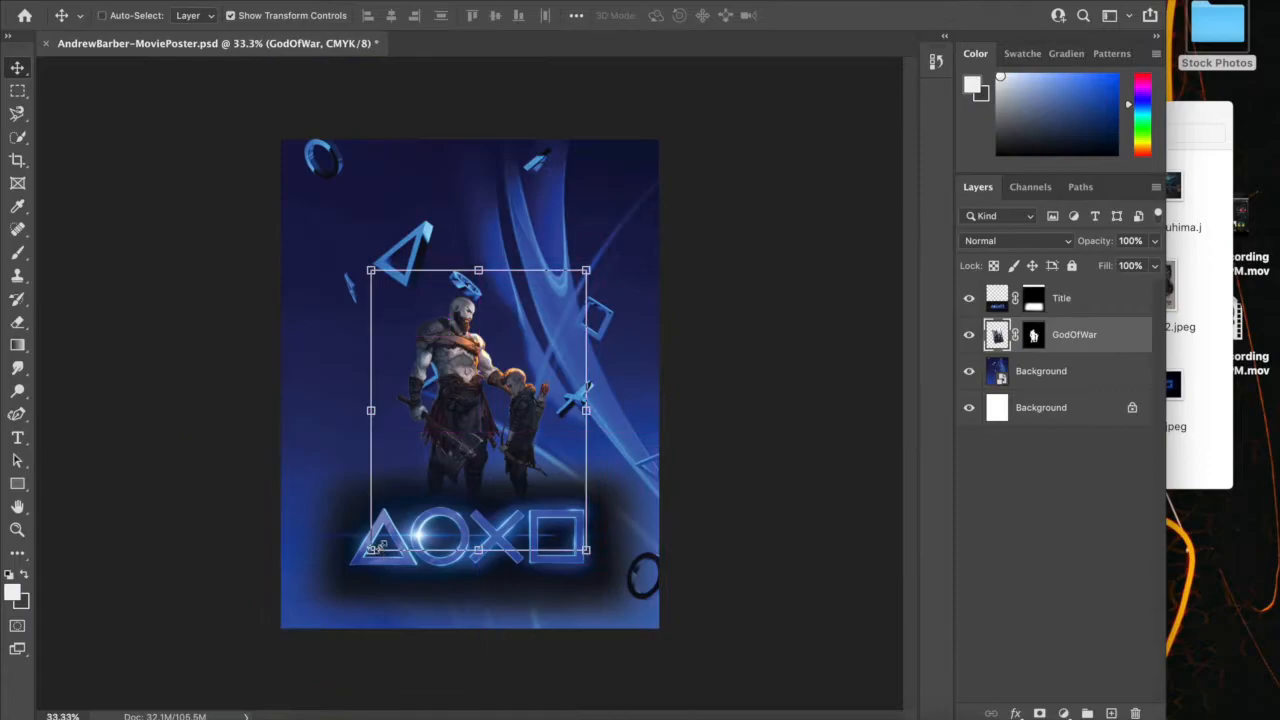
pyautogui.click(19, 92)
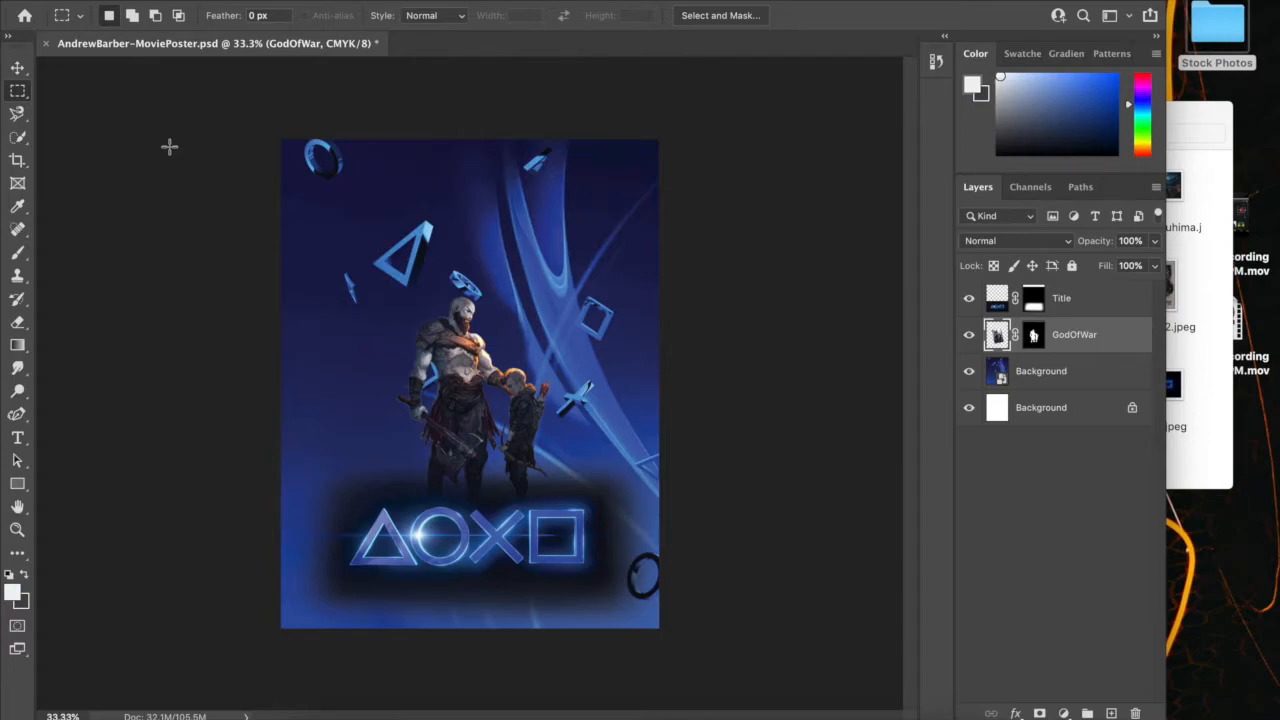
pyautogui.press('super+shift+5')
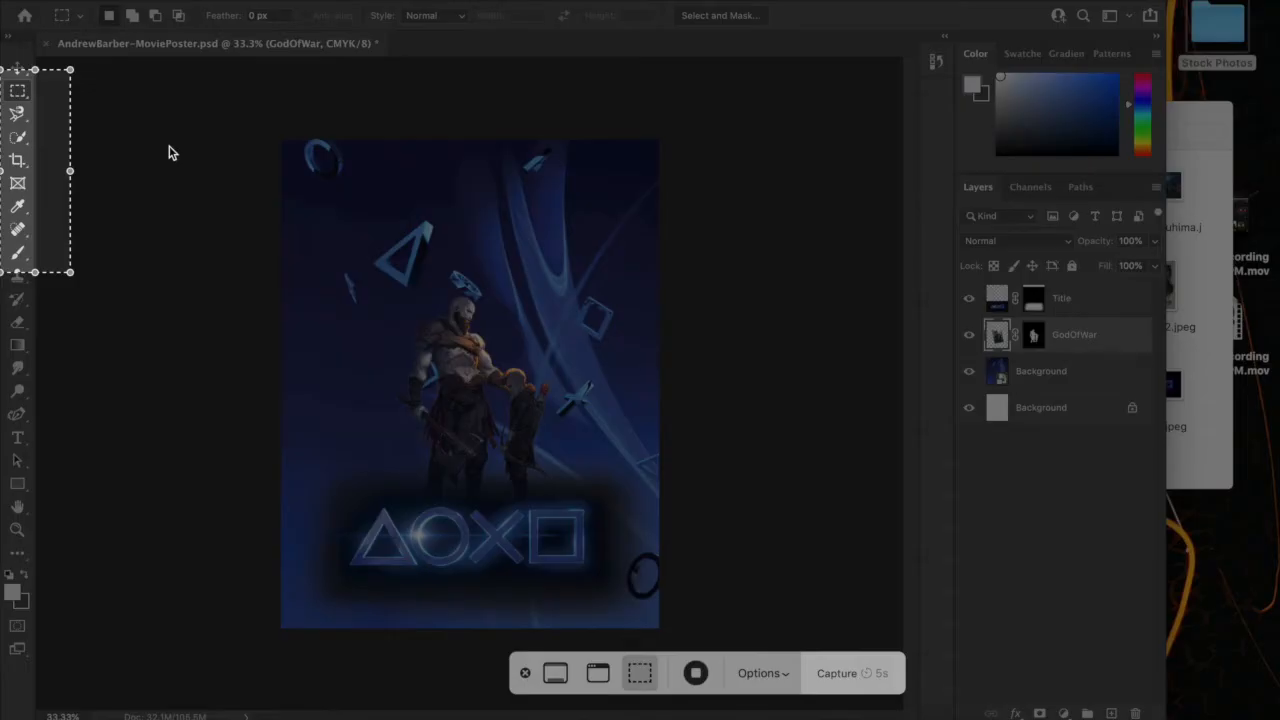
pyautogui.click(695, 673)
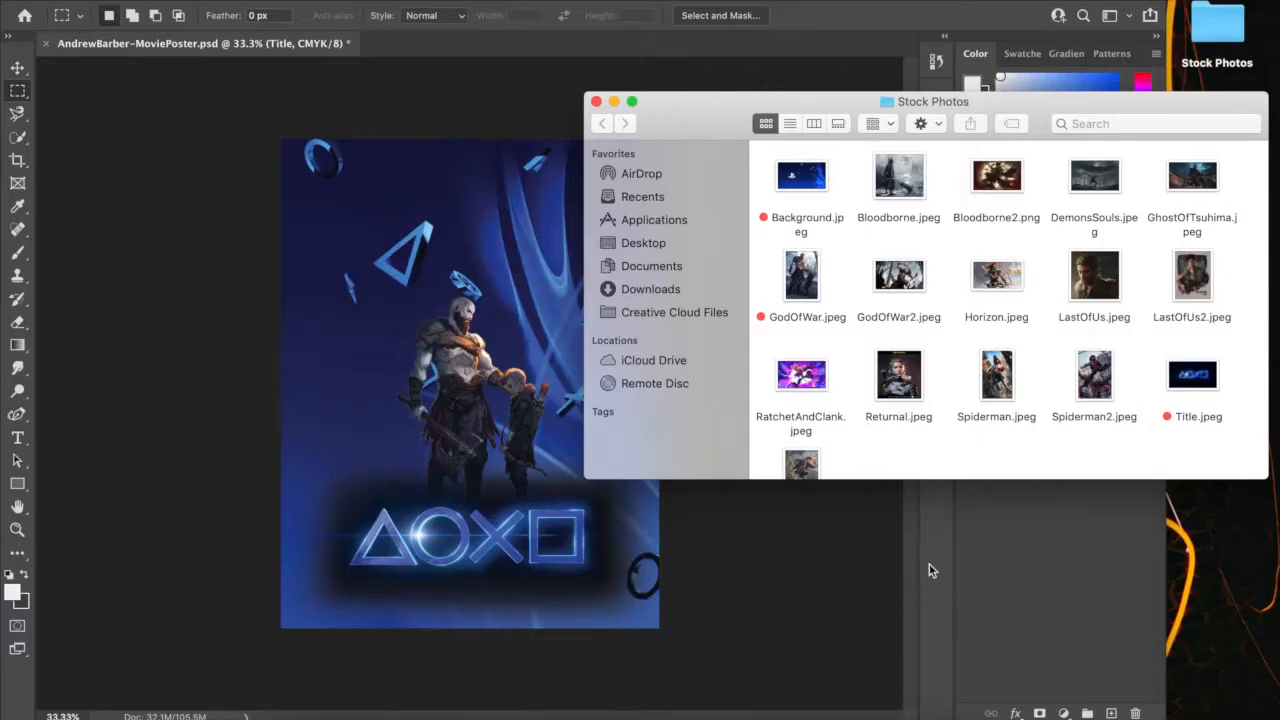
# Place Spiderman.jpeg from the Stock Photos folder on the poster and convert its smart object to an editable layer, retaining the transforms
pyautogui.moveTo(1000, 378); pyautogui.dragTo(466, 333)
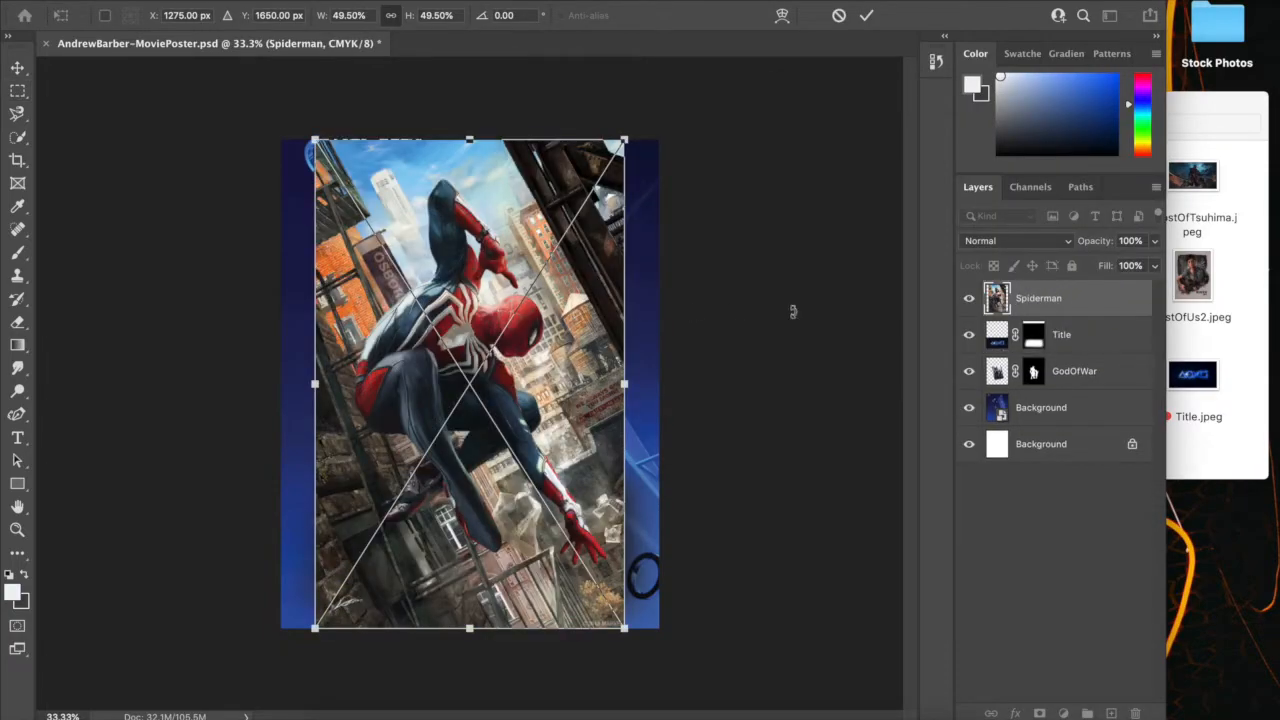
pyautogui.press('Return')
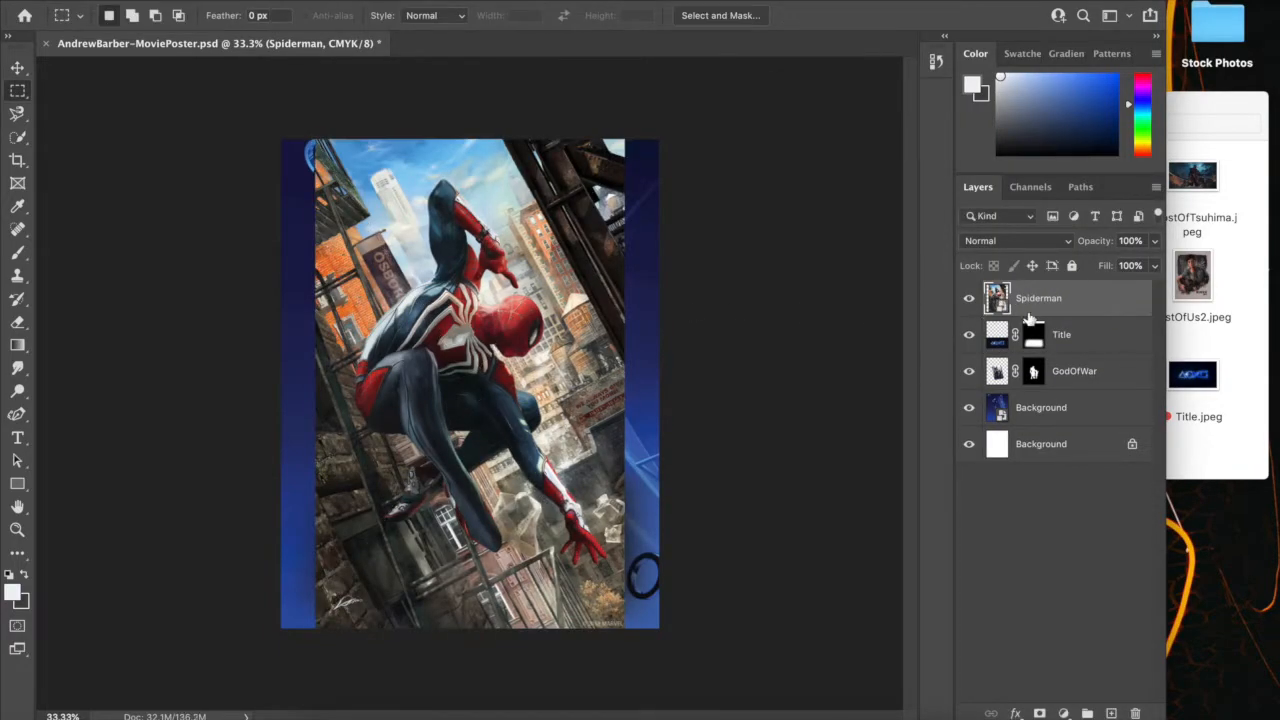
pyautogui.rightClick(1093, 299)
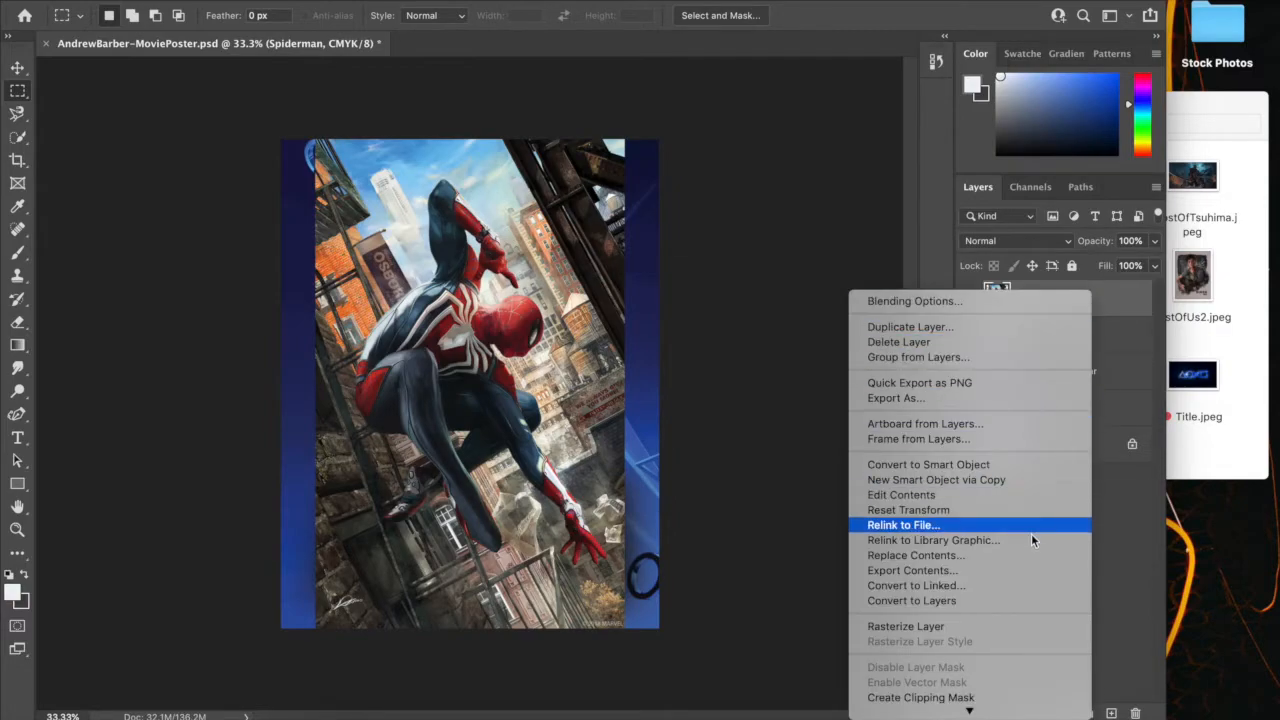
pyautogui.click(947, 526)
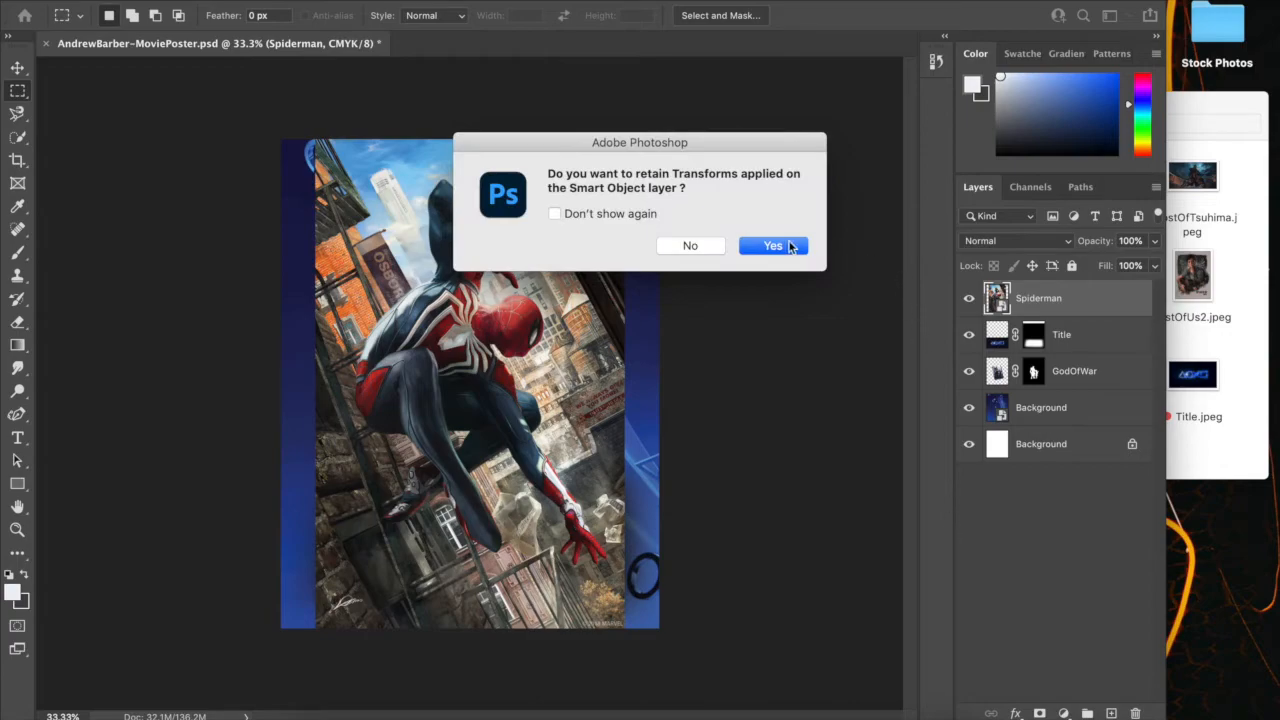
pyautogui.click(773, 246)
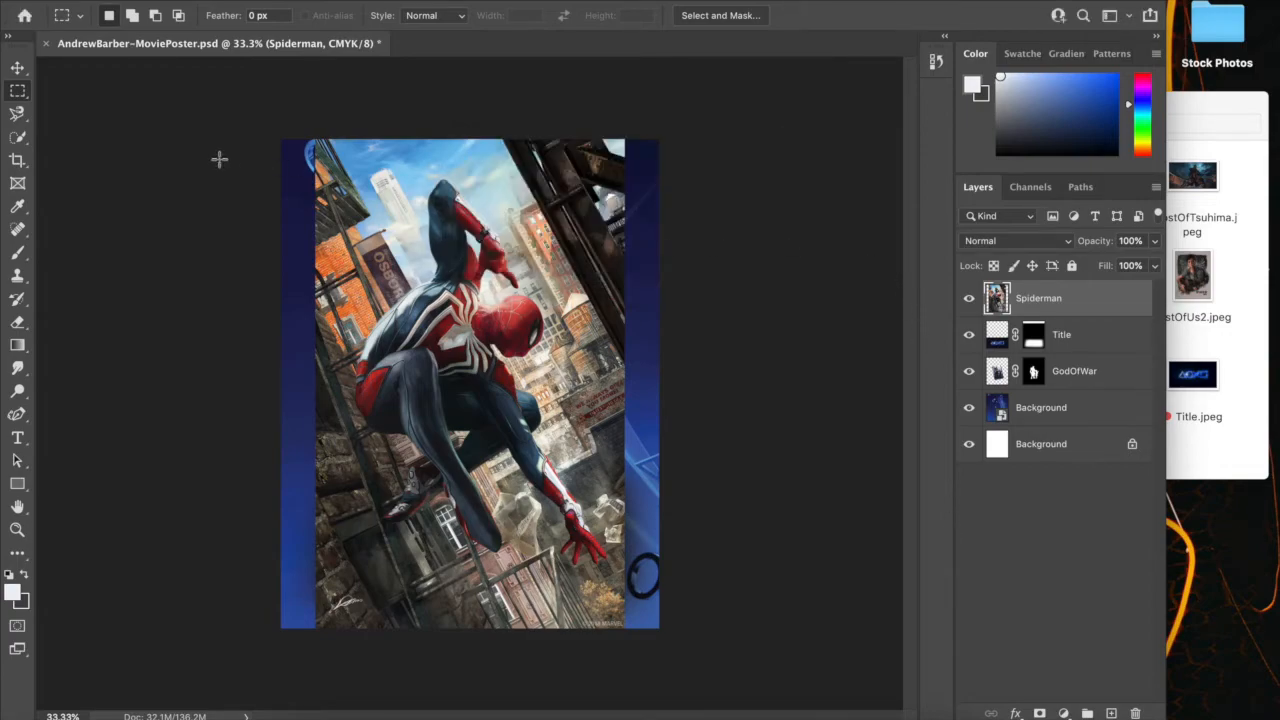
# Create a Select Subject selection of Spider-Man on the Spiderman layer and accept it in Select and Mask with default edge settings
pyautogui.click(17, 137)
pyautogui.click(64, 151)
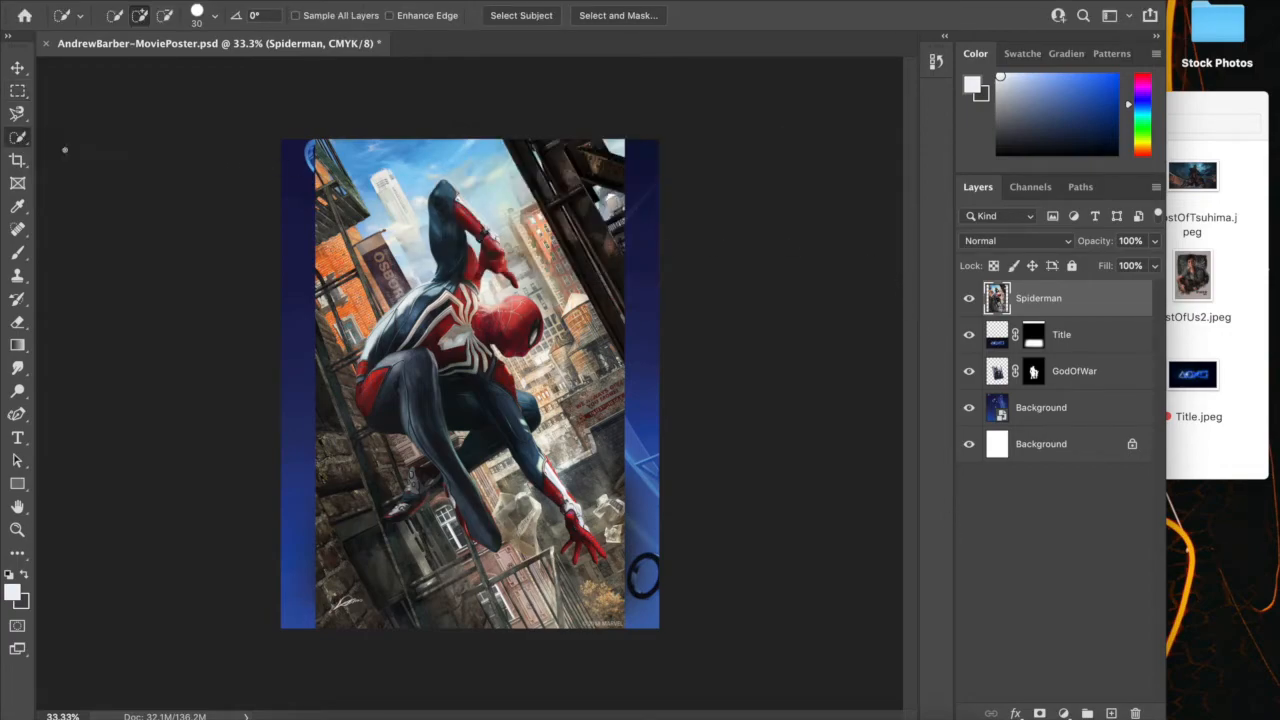
pyautogui.click(512, 18)
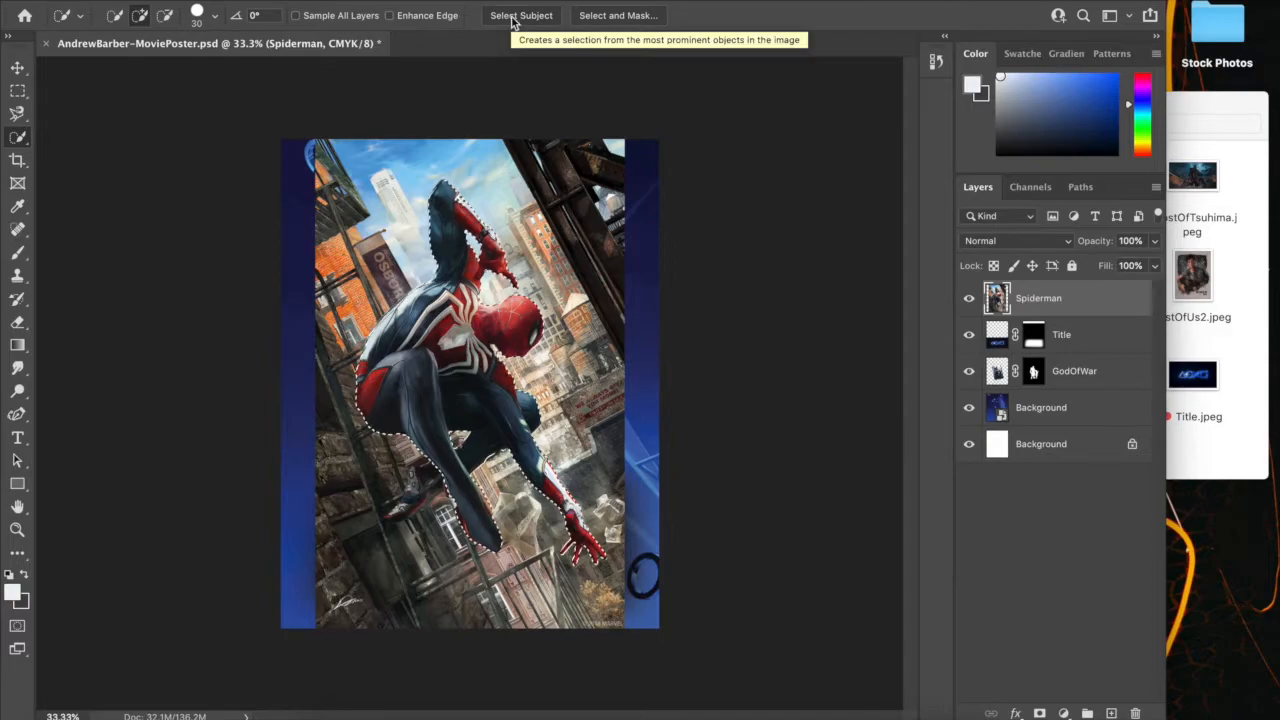
pyautogui.click(594, 17)
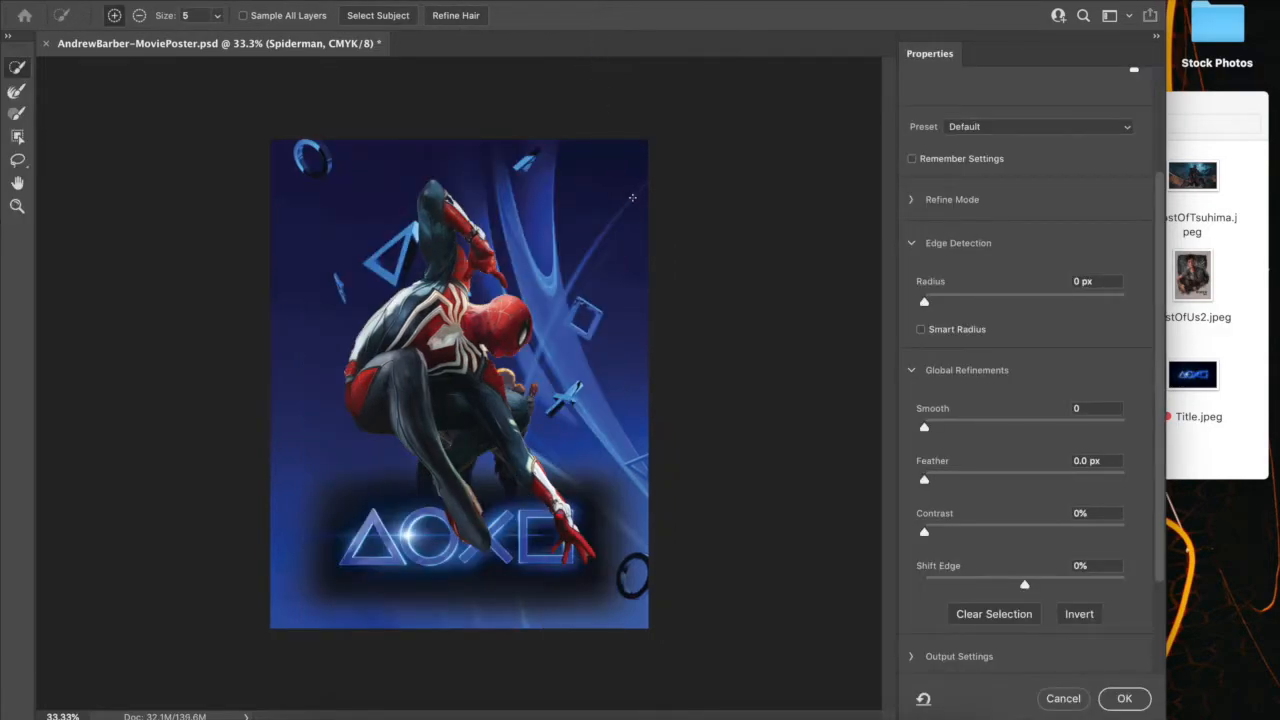
pyautogui.click(1120, 698)
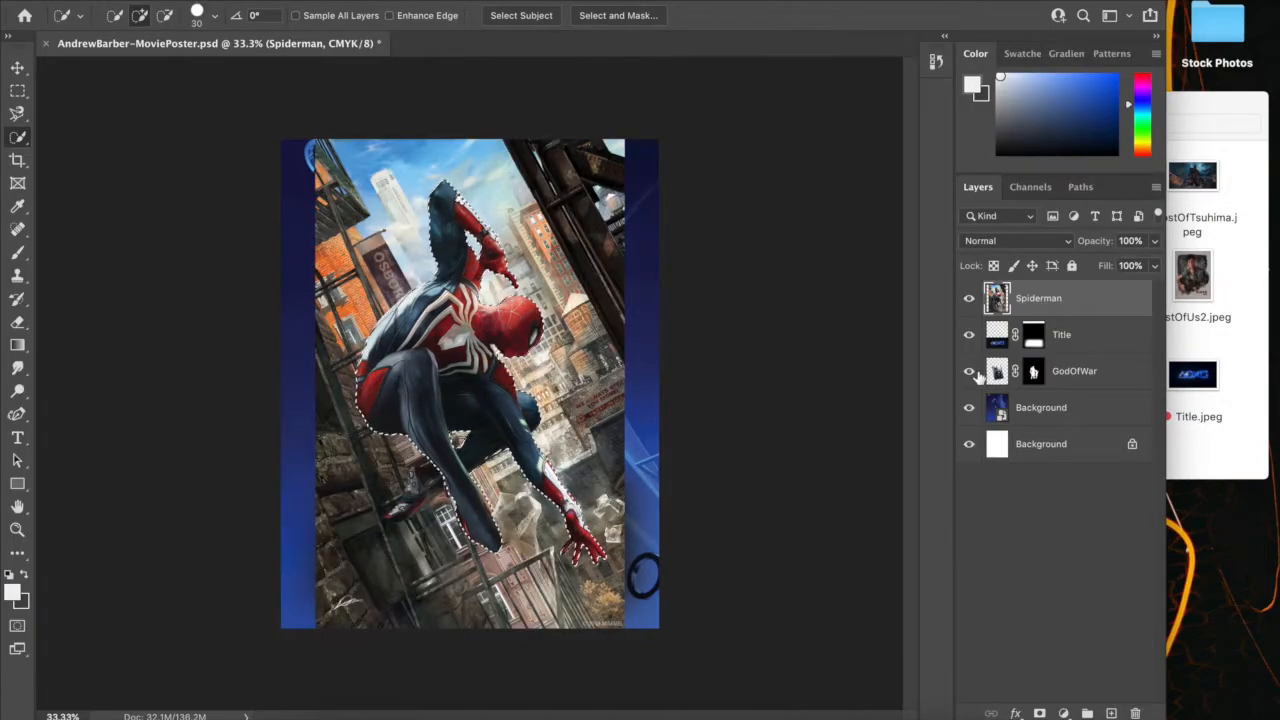
# Try masking the Spiderman layer with the current selection, check the lower legs, and undo the mask
pyautogui.click(1040, 713)
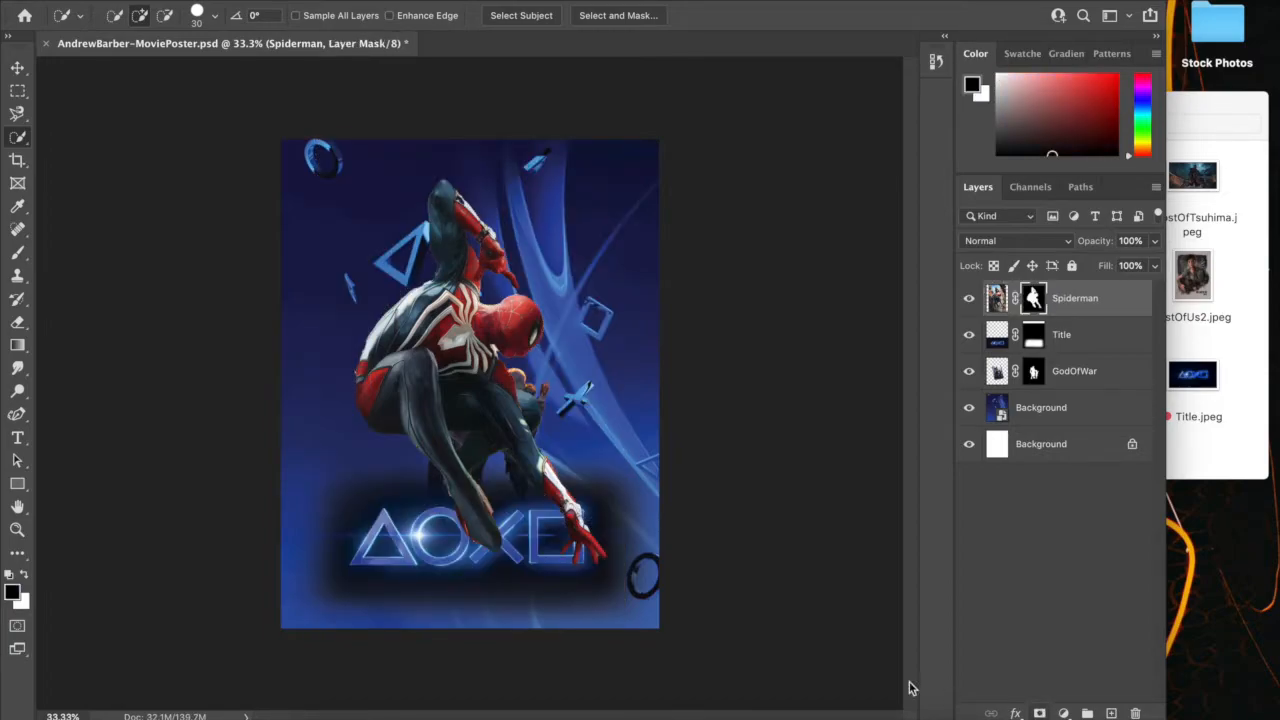
pyautogui.press('super+plus')
pyautogui.press('super+plus')
pyautogui.scroll(-5, 753, 587)
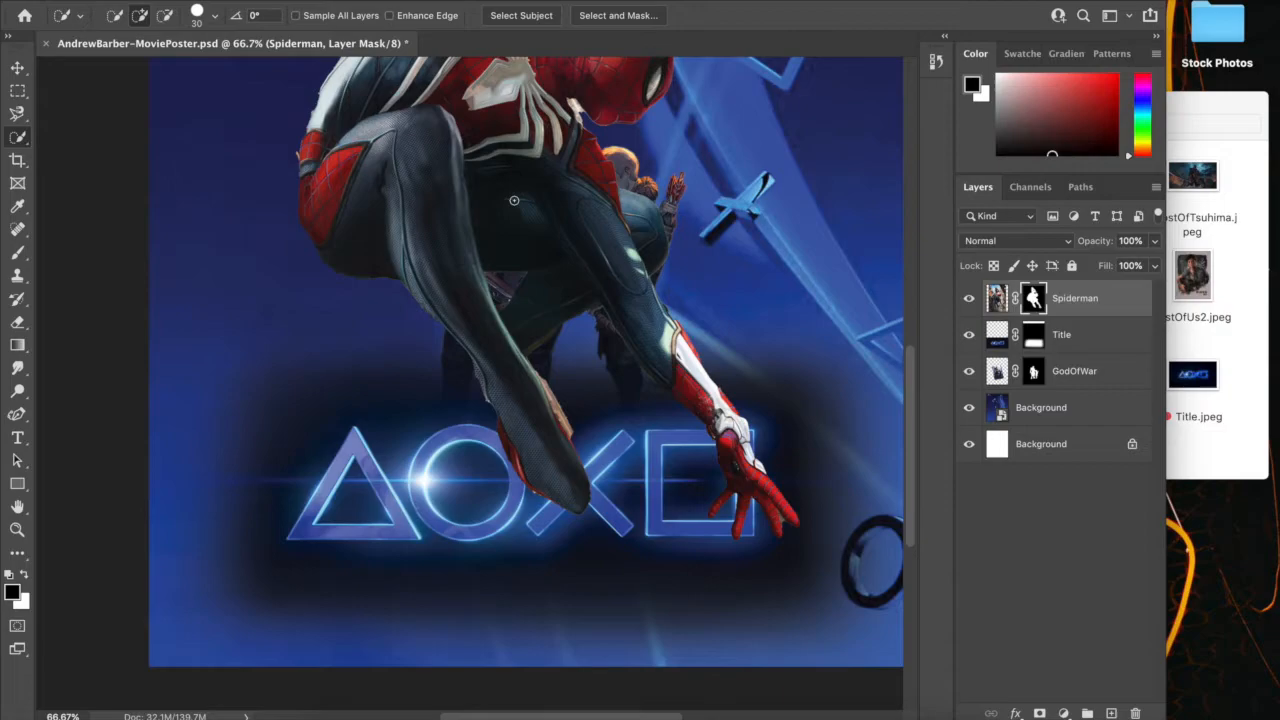
pyautogui.press('super+z')
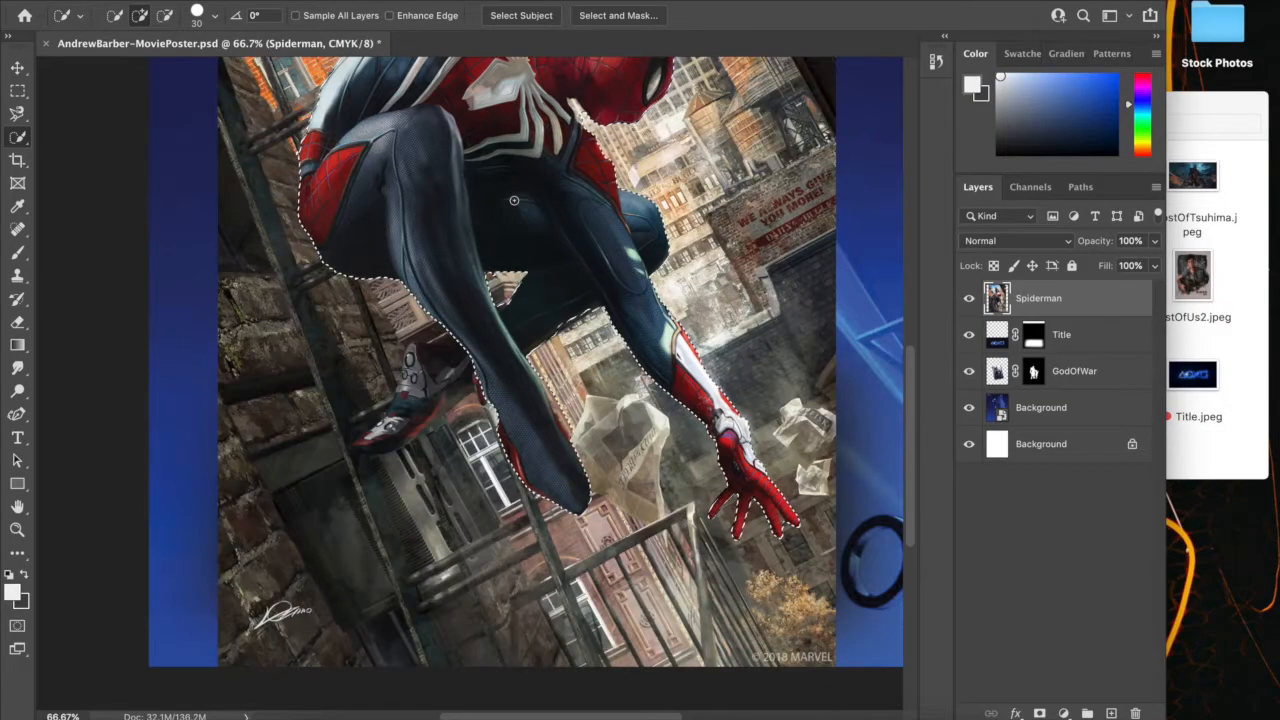
# Add Spider-Man's missing rear lower leg and foot to the selection with the Quick Selection tool at size 30
pyautogui.click(440, 347)
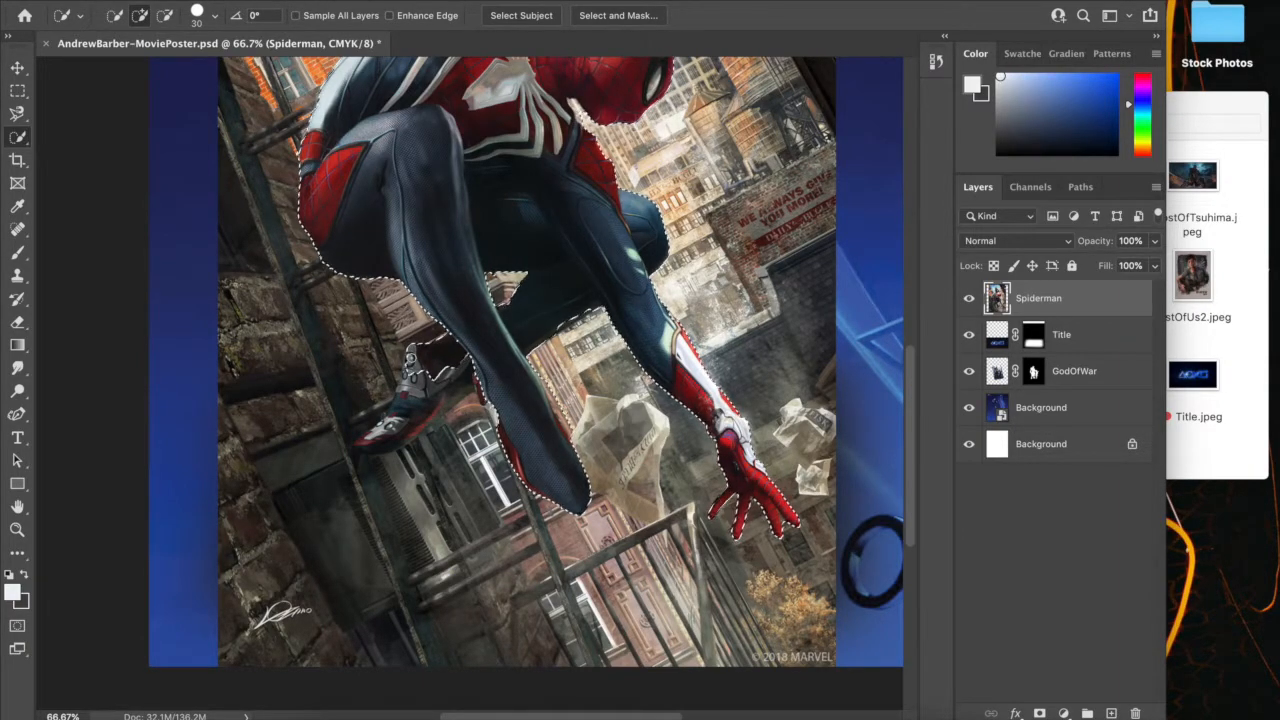
pyautogui.moveTo(404, 407); pyautogui.dragTo(362, 444)
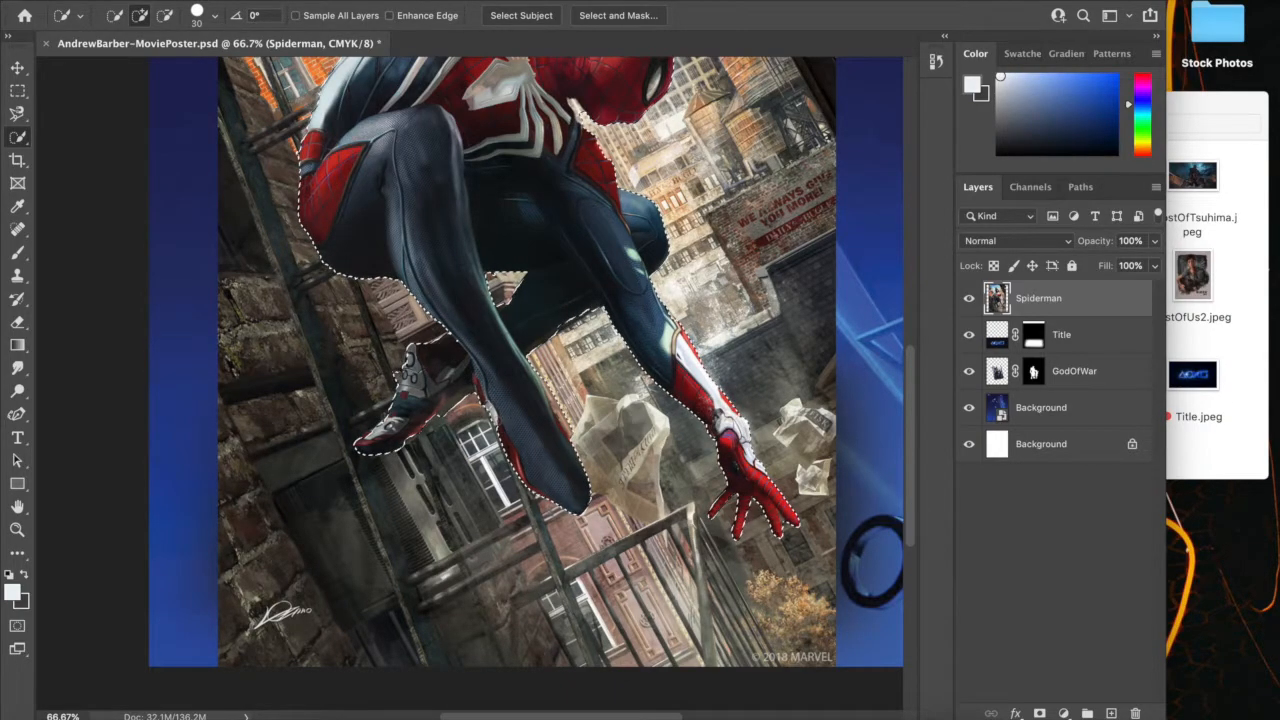
pyautogui.click(164, 15)
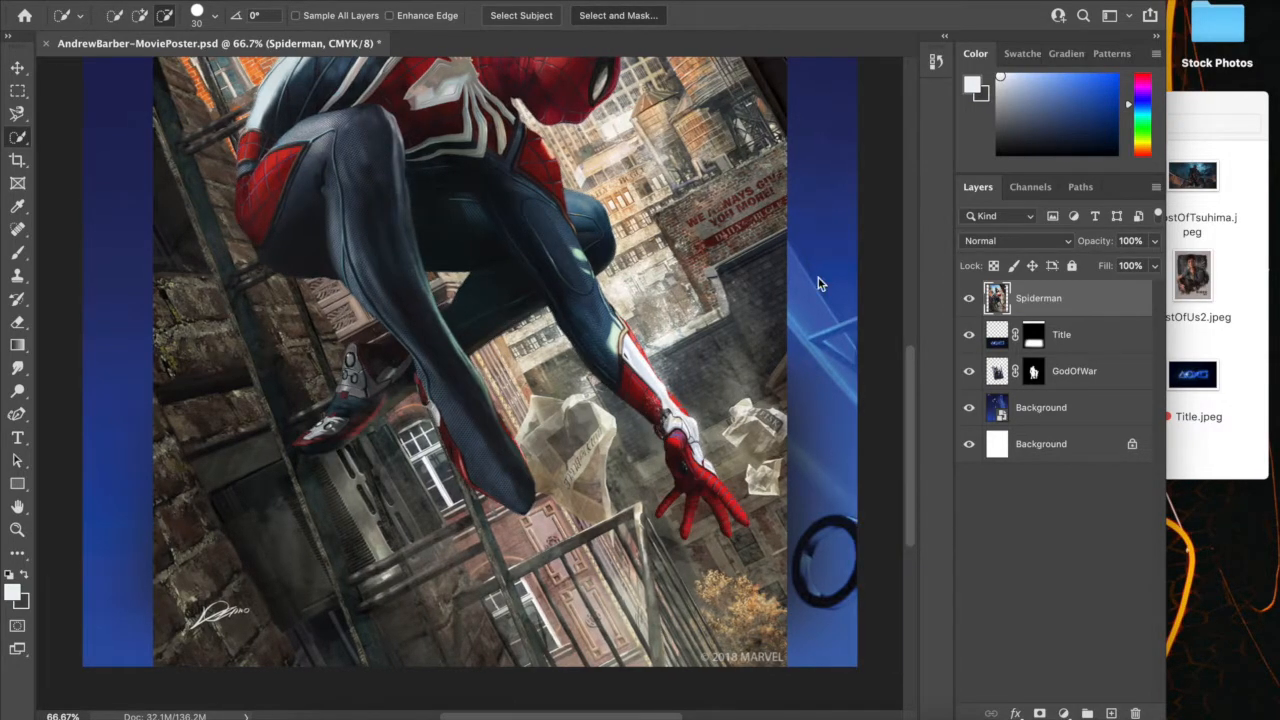
# Refine the Spider-Man selection in Select and Mask with Smooth 20 and Feather 3.1 px
pyautogui.scroll(5, 720, 396)
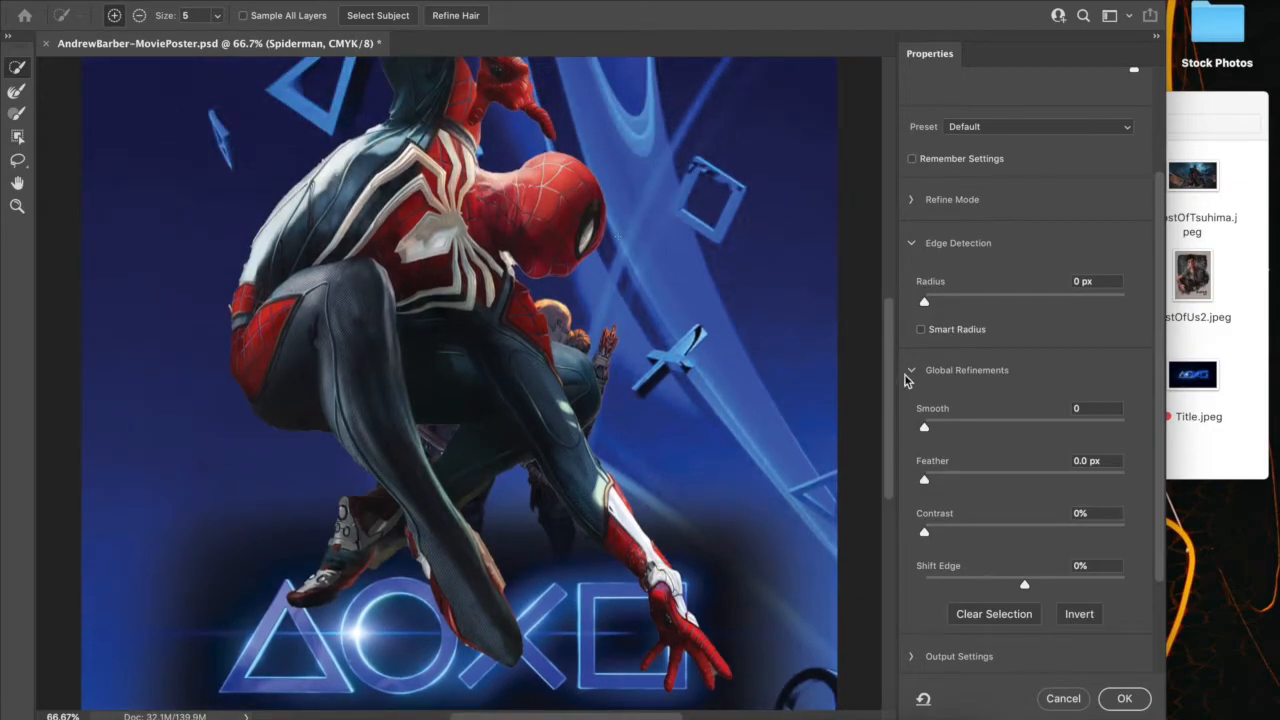
pyautogui.moveTo(959, 427); pyautogui.dragTo(965, 426)
pyautogui.moveTo(966, 477); pyautogui.dragTo(959, 478)
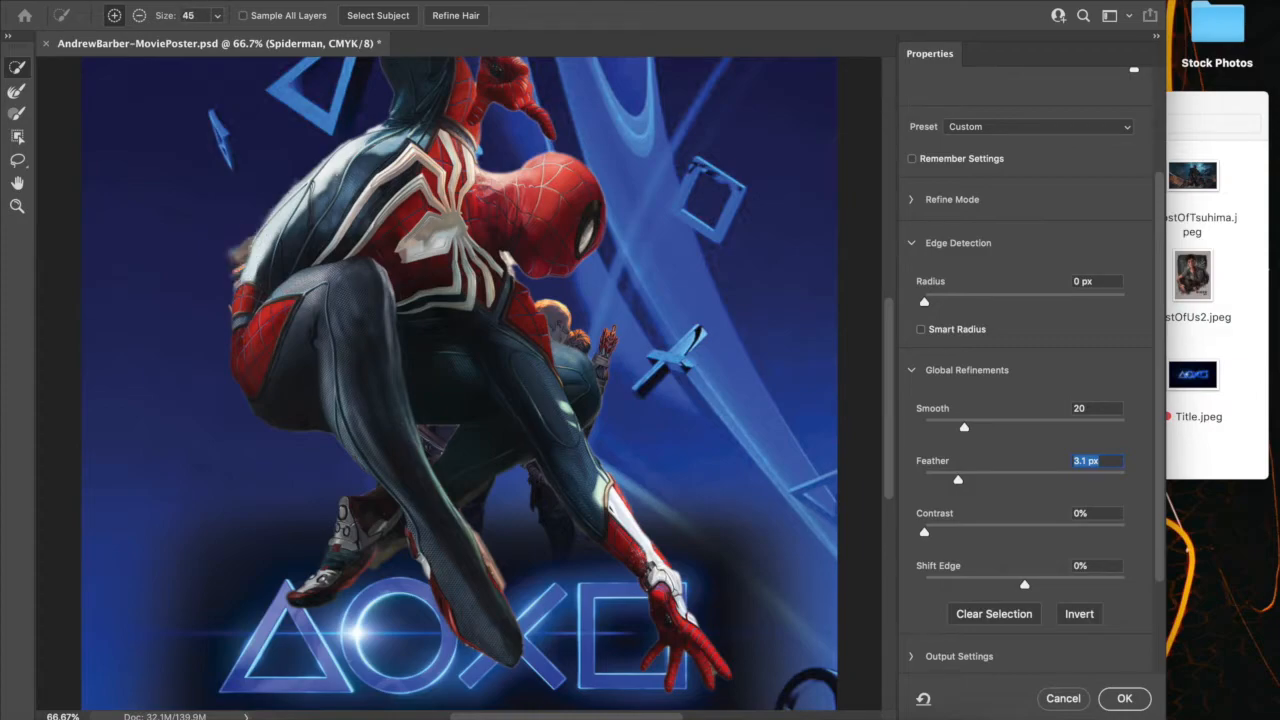
# Subtract the brown background remnant beside Spider-Man's back from the selection with a size 45 brush
pyautogui.click(139, 17)
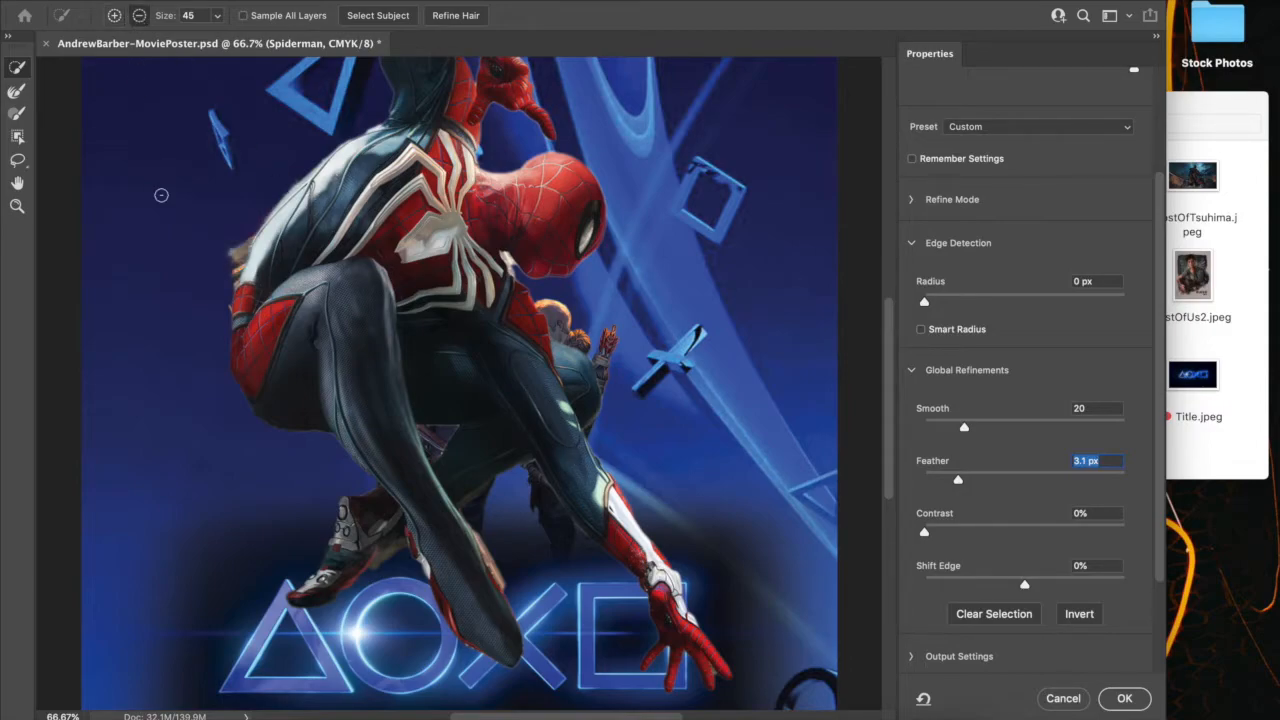
pyautogui.click(238, 233)
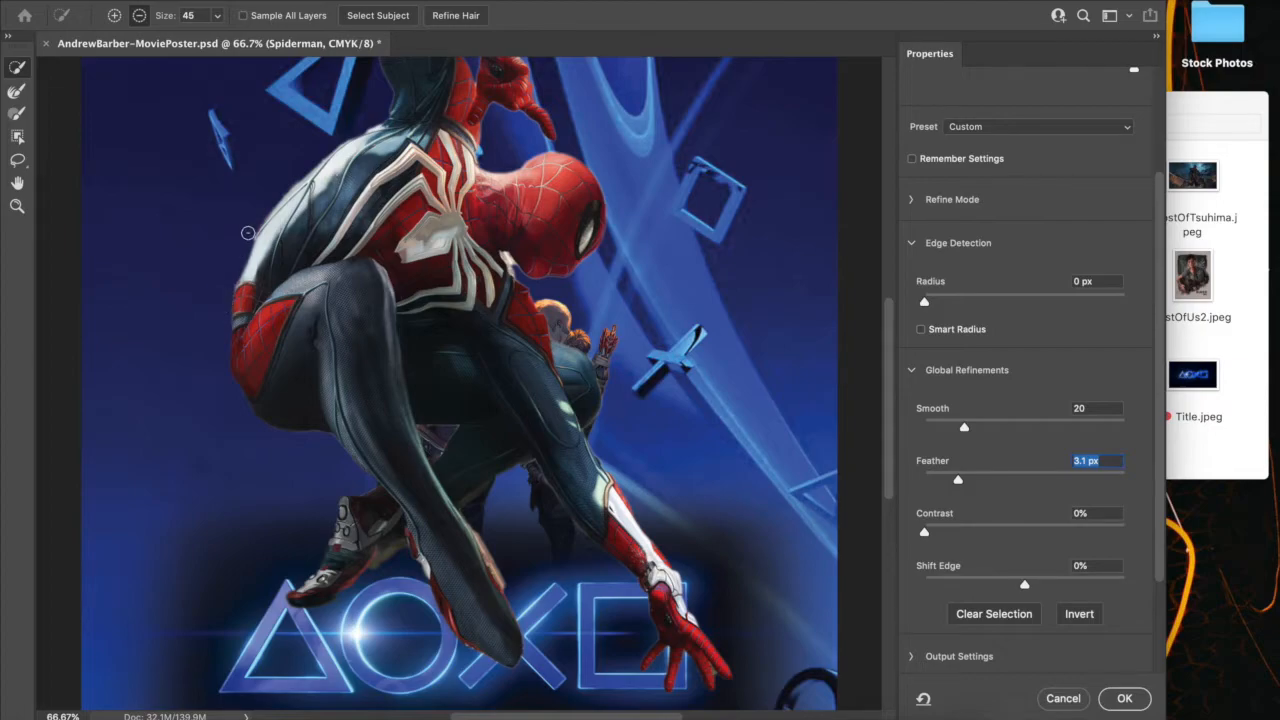
pyautogui.scroll(5, 281, 228)
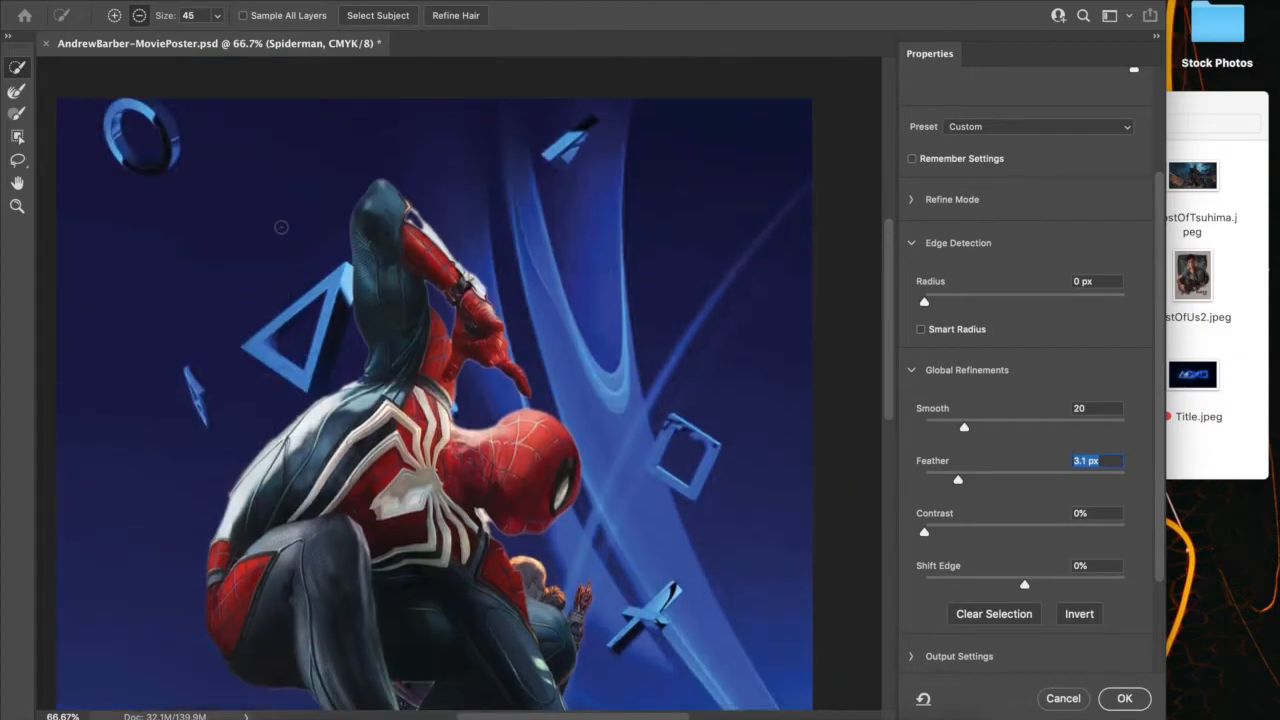
pyautogui.scroll(-5, 281, 228)
pyautogui.scroll(3, 281, 228)
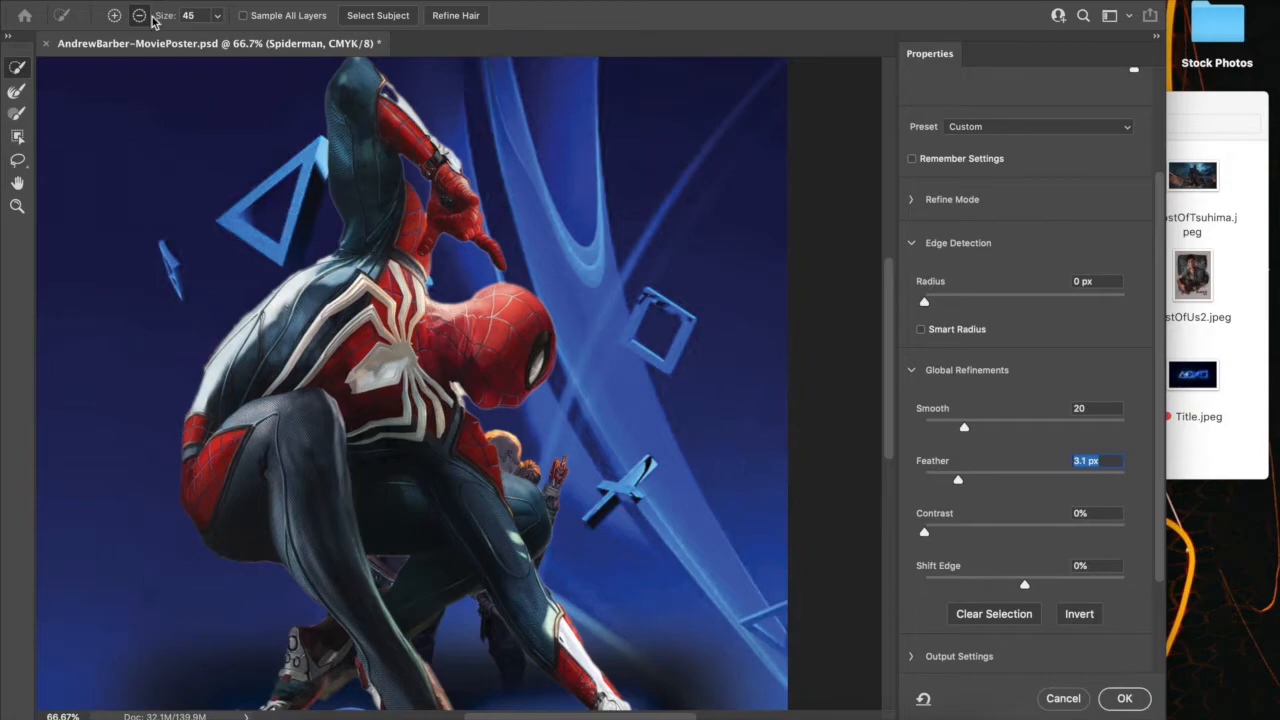
# Add the edge of the raised arm near the elbow to the selection and apply the refined selection as the Spiderman layer's mask
pyautogui.click(114, 15)
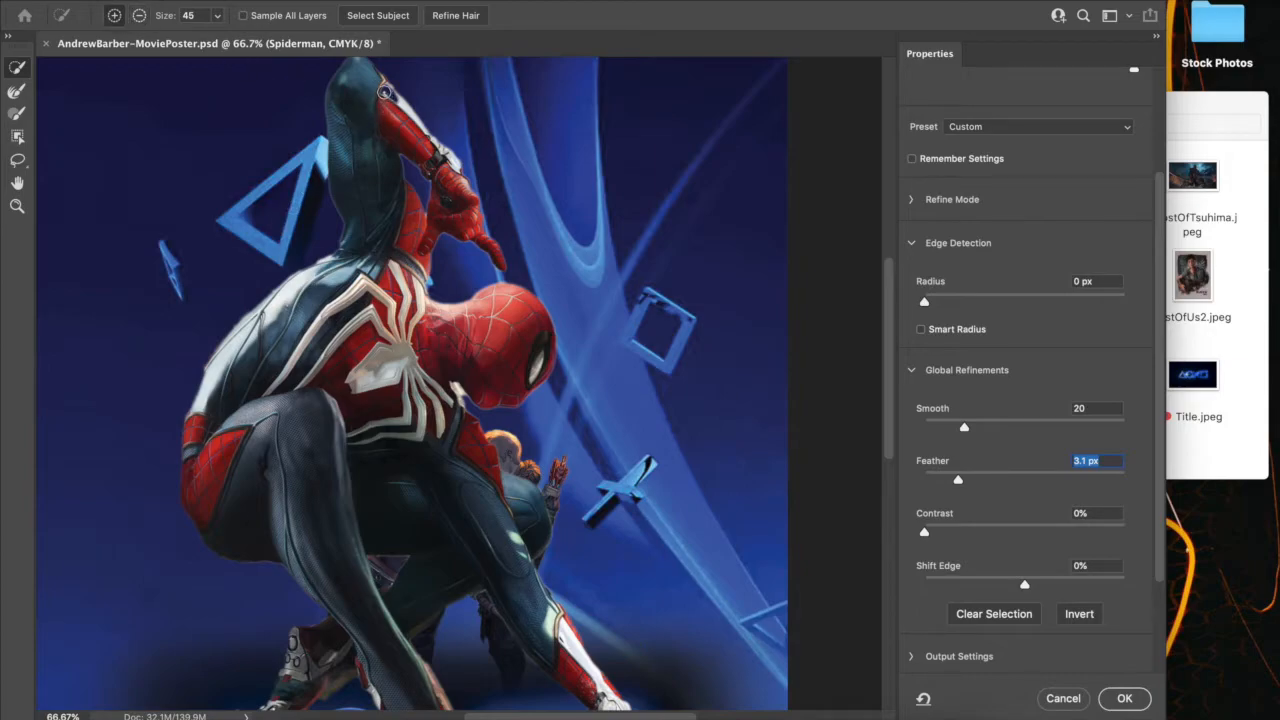
pyautogui.click(384, 98)
pyautogui.scroll(-5, 398, 165)
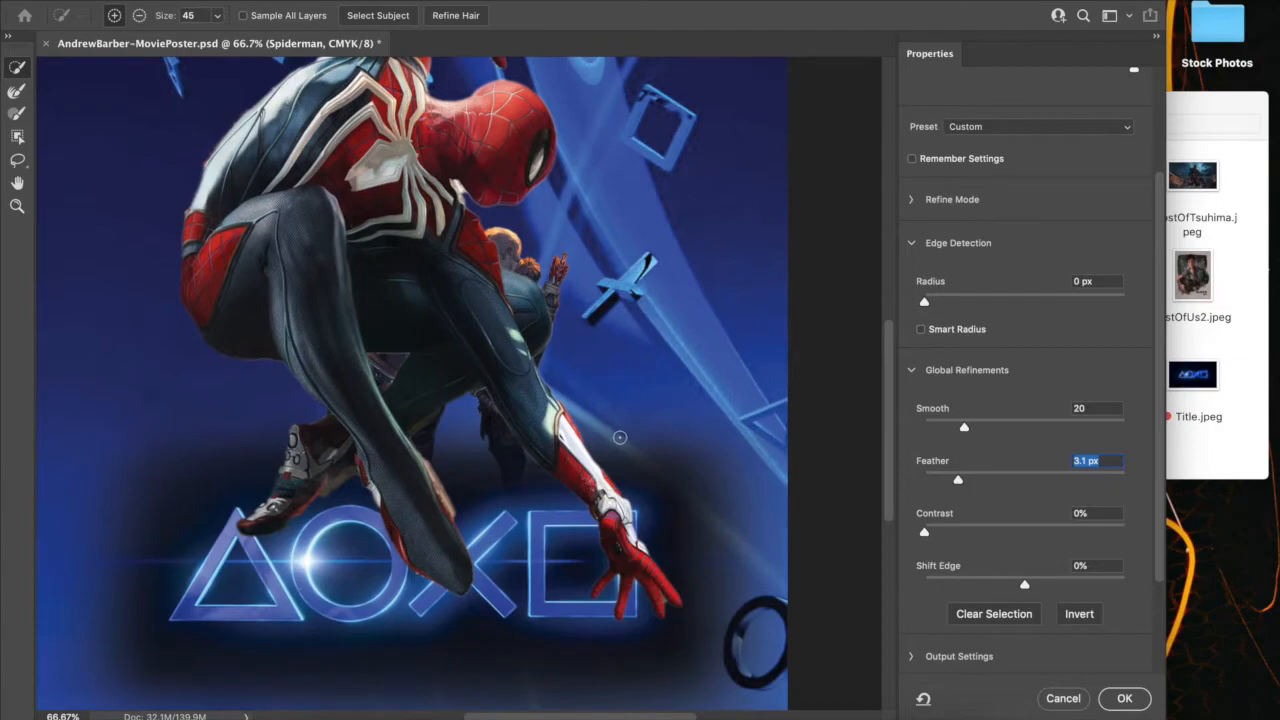
pyautogui.click(1124, 699)
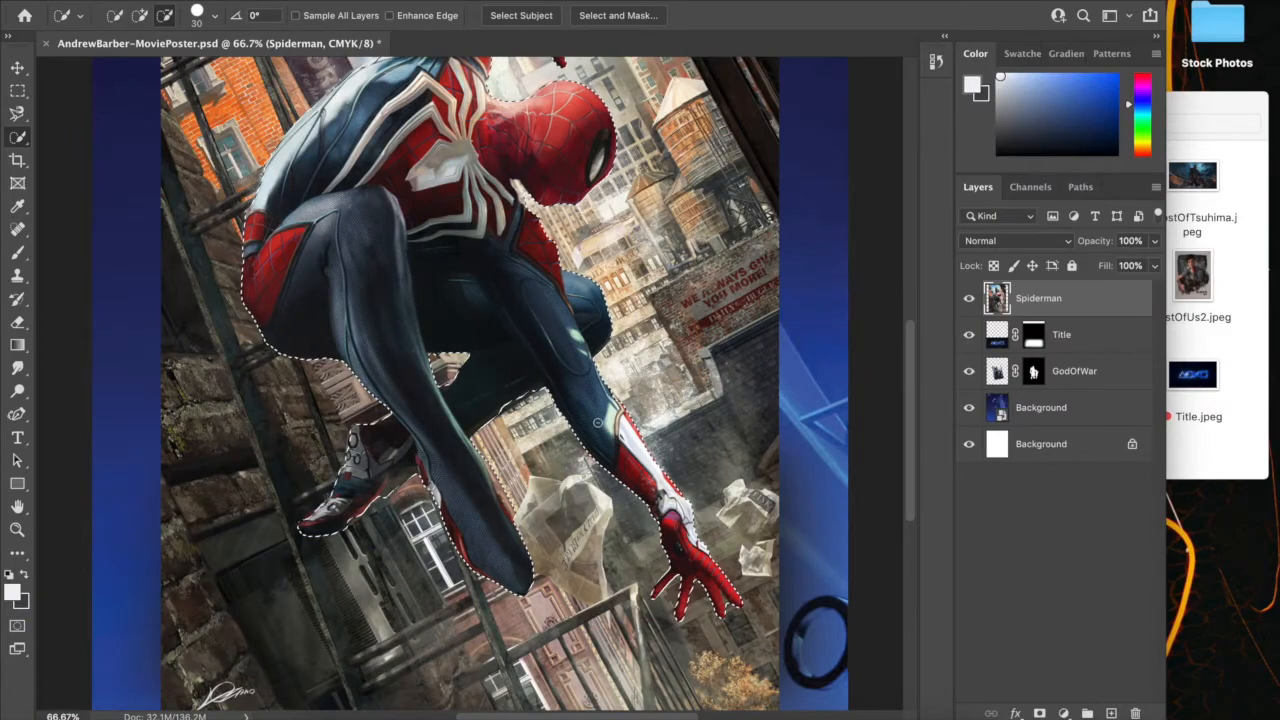
pyautogui.click(1039, 713)
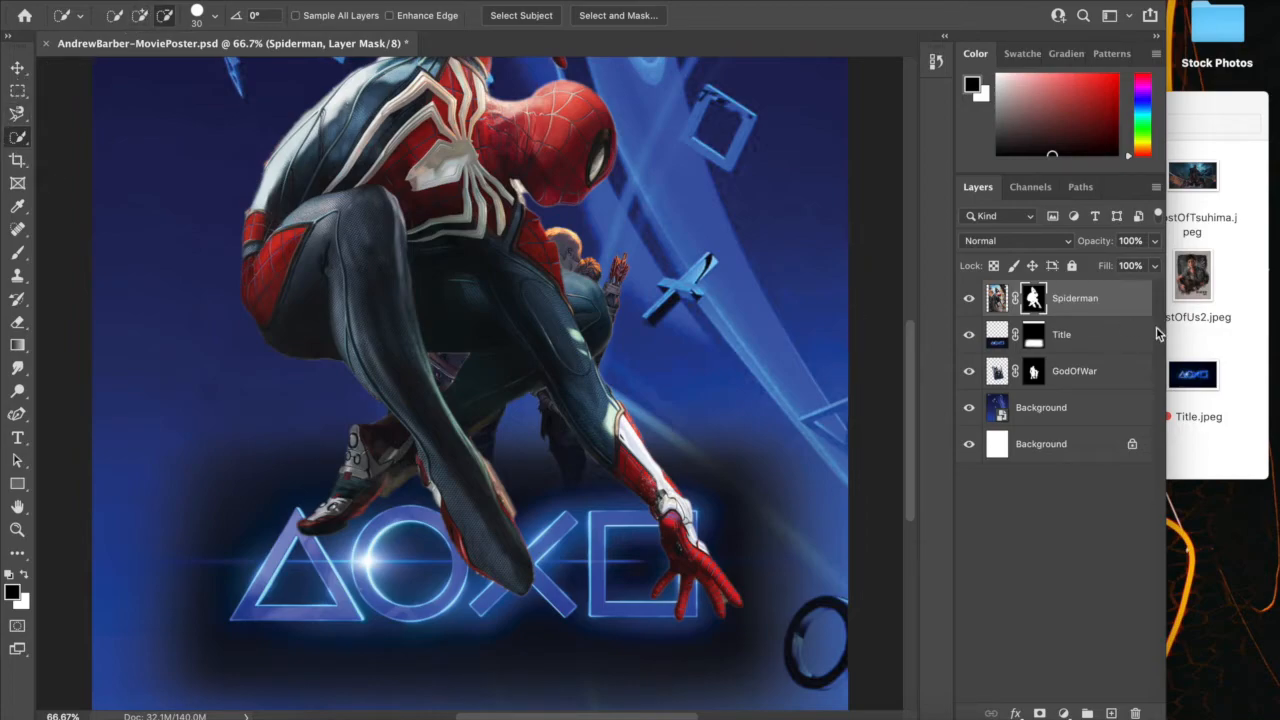
# Mask out the leftover brown background beneath Spider-Man's rear lower leg with a soft size 30 black brush
pyautogui.press('b')
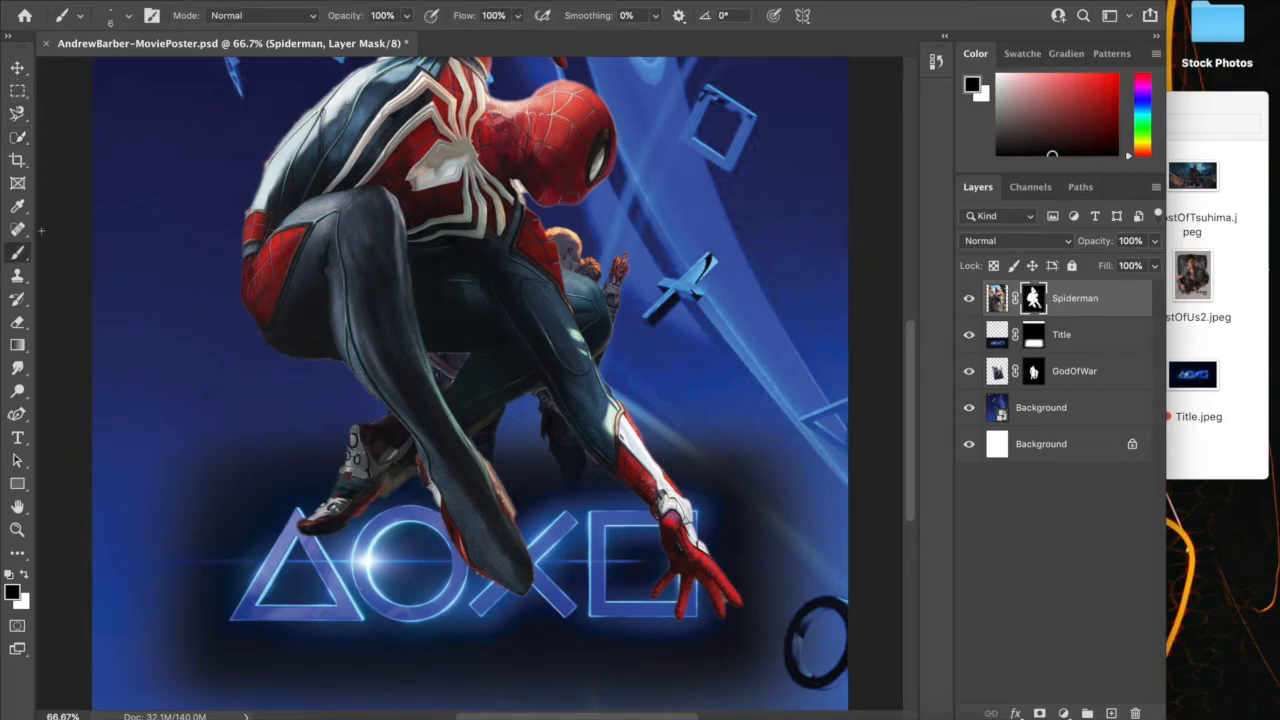
pyautogui.rightClick(16, 251)
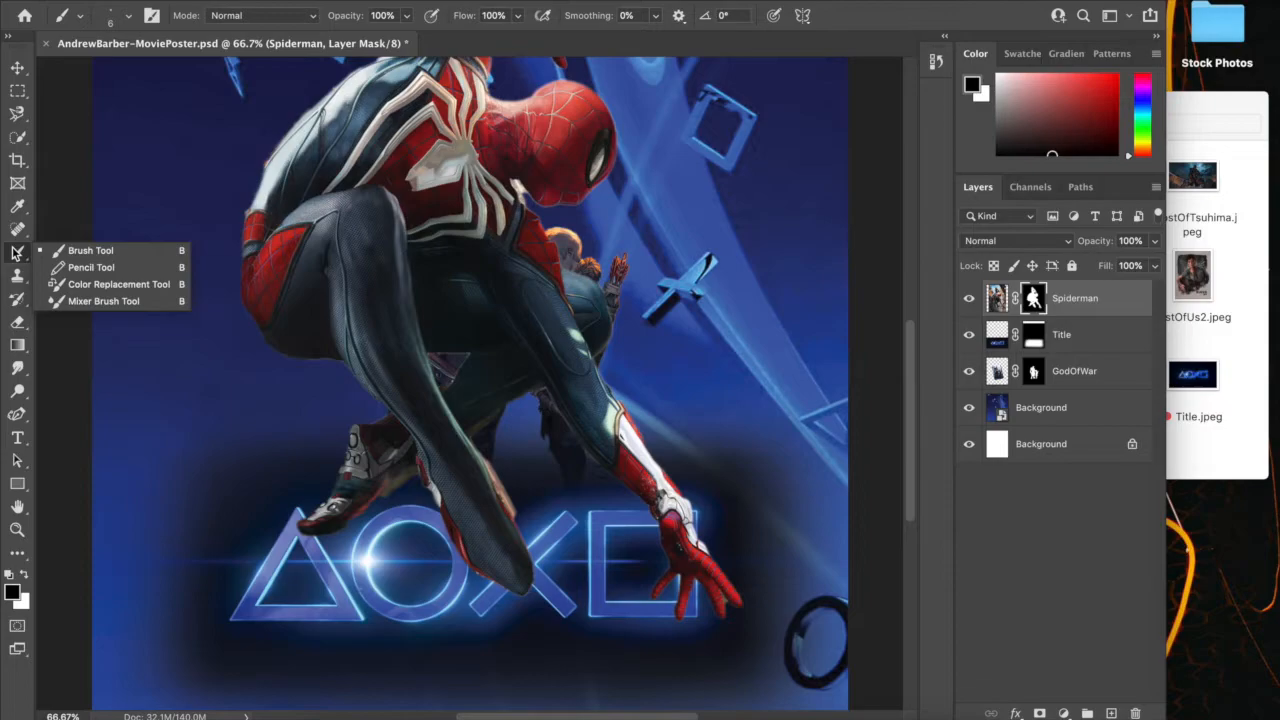
pyautogui.click(70, 252)
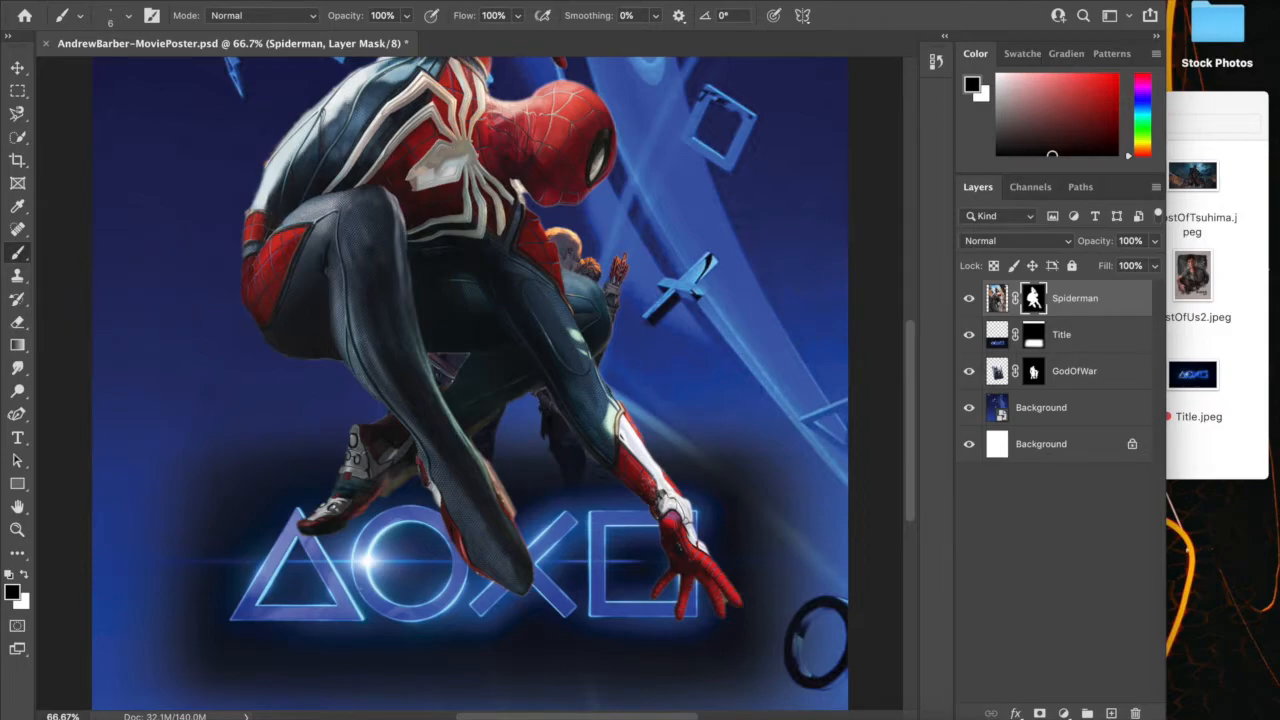
pyautogui.scroll(6, 418, 532)
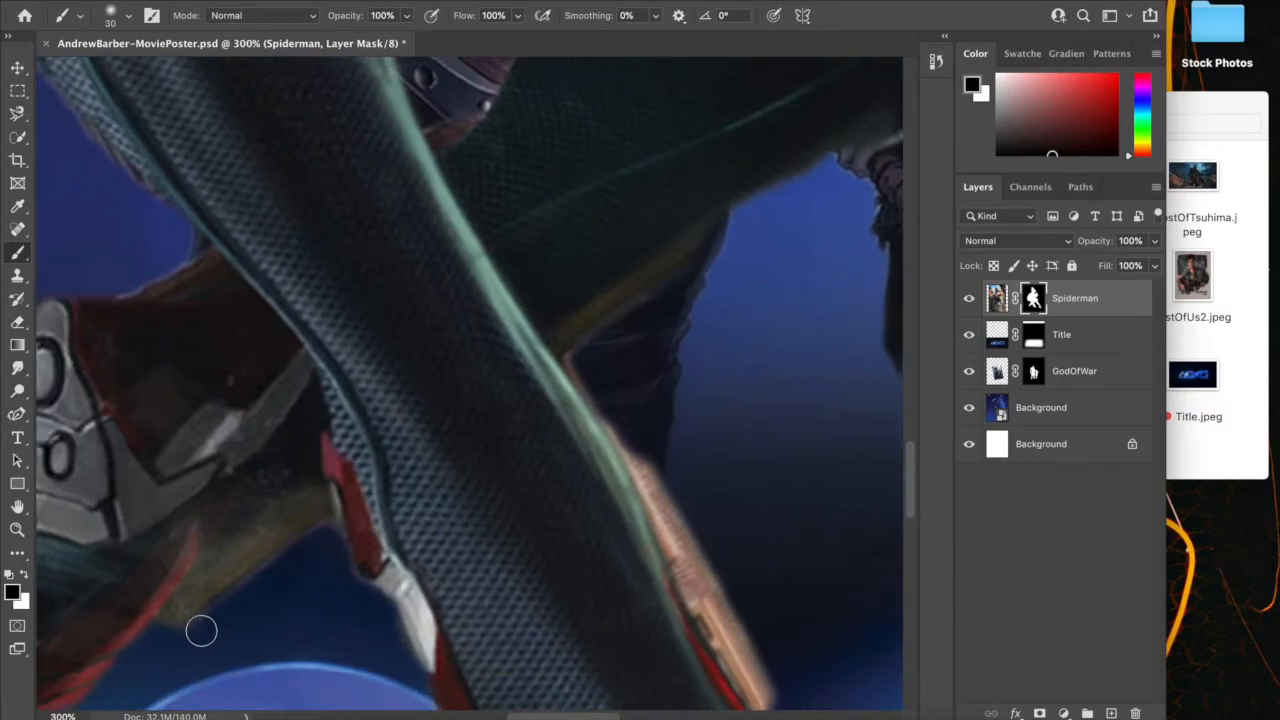
pyautogui.moveTo(168, 637)
pyautogui.mouseDown()
pyautogui.moveTo(249, 554)
pyautogui.moveTo(191, 628)
pyautogui.moveTo(318, 527)
pyautogui.moveTo(321, 507)
pyautogui.moveTo(220, 564)
pyautogui.moveTo(190, 612)
pyautogui.moveTo(331, 544)
pyautogui.moveTo(325, 520)
pyautogui.moveTo(287, 534)
pyautogui.moveTo(170, 630)
pyautogui.mouseUp()
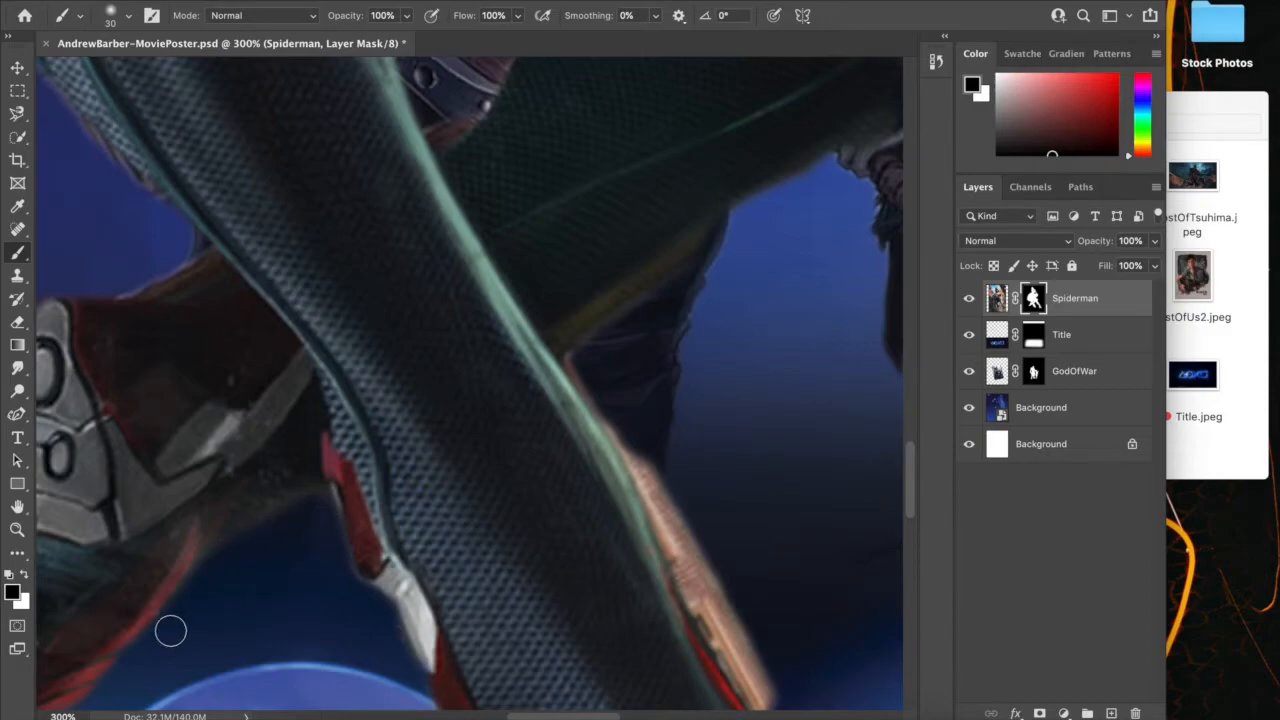
pyautogui.press('super+minus')
pyautogui.press('super+minus')
pyautogui.press('super+minus')
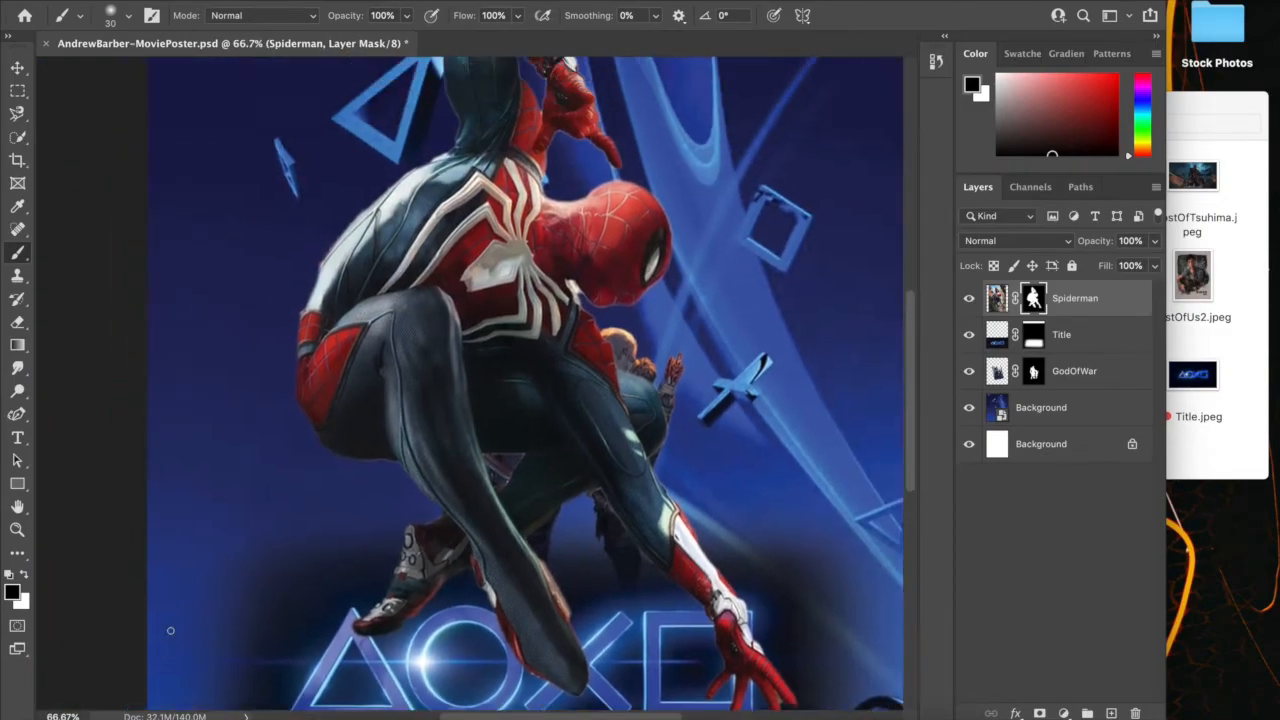
# Paint out the light fringe along Spider-Man's upper back and shoulder on the layer mask with the size 30 black brush
pyautogui.press('super+plus')
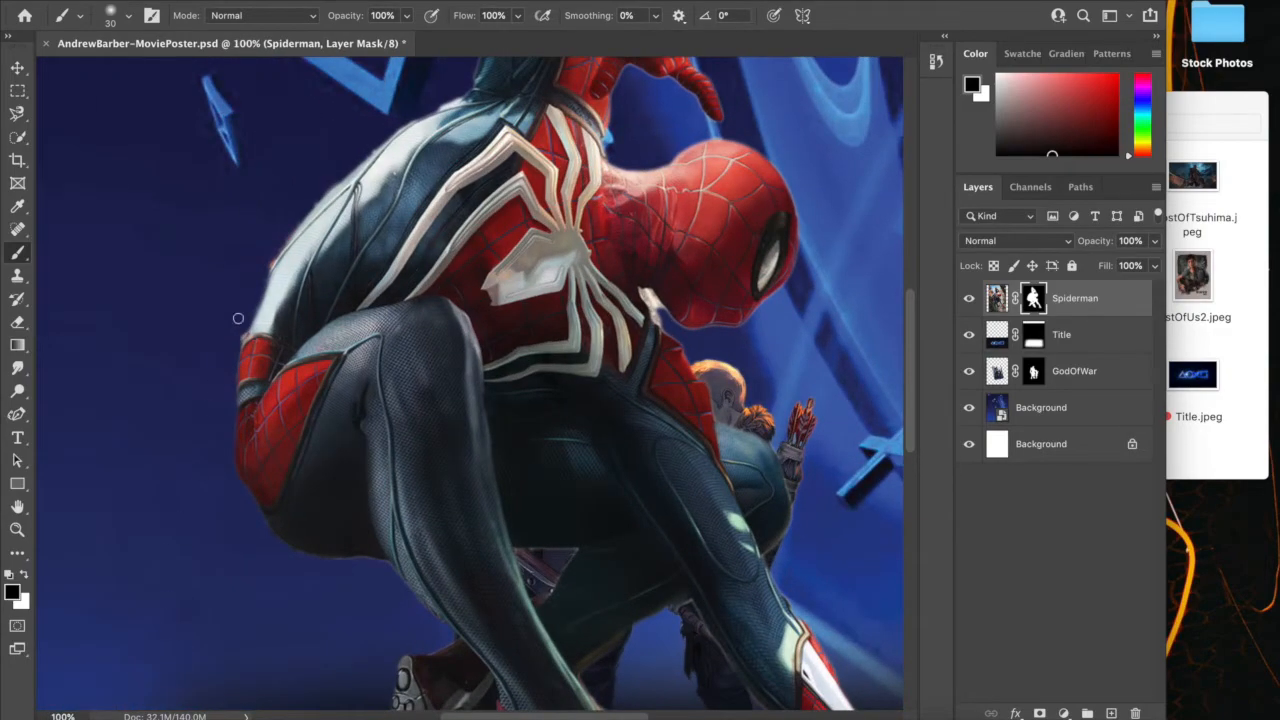
pyautogui.press('super+plus')
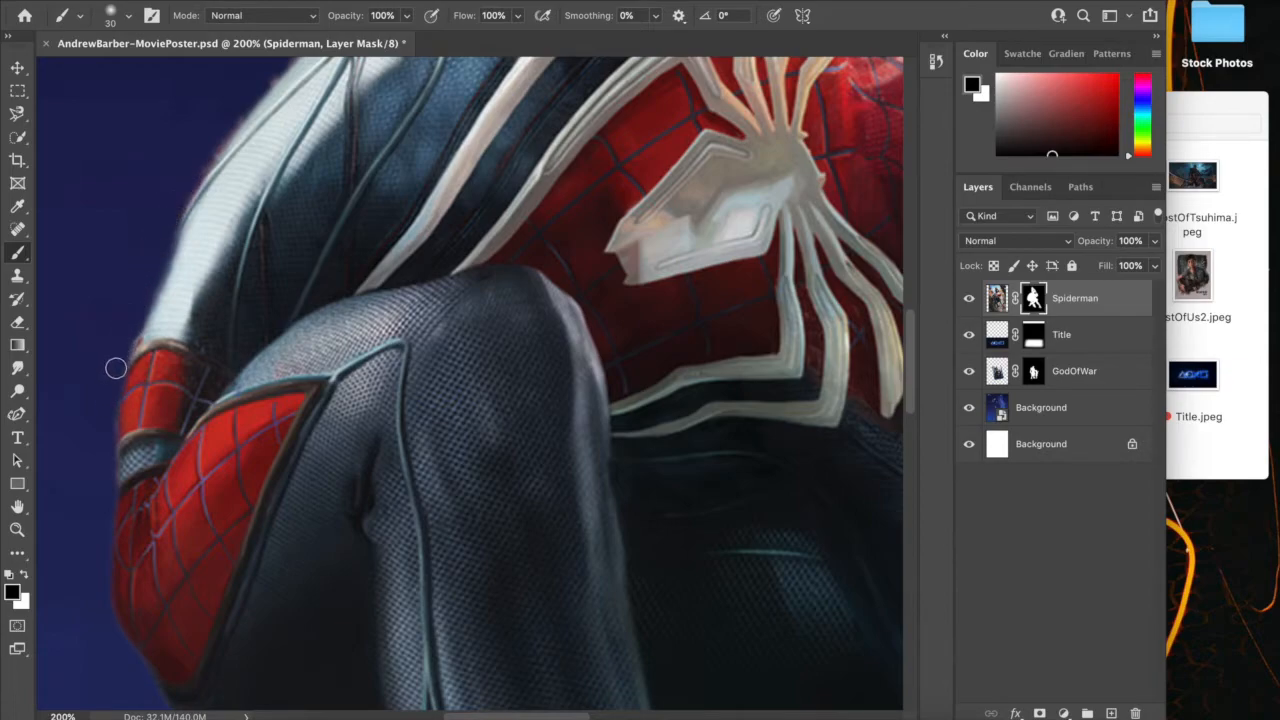
pyautogui.scroll(-5, 100, 464)
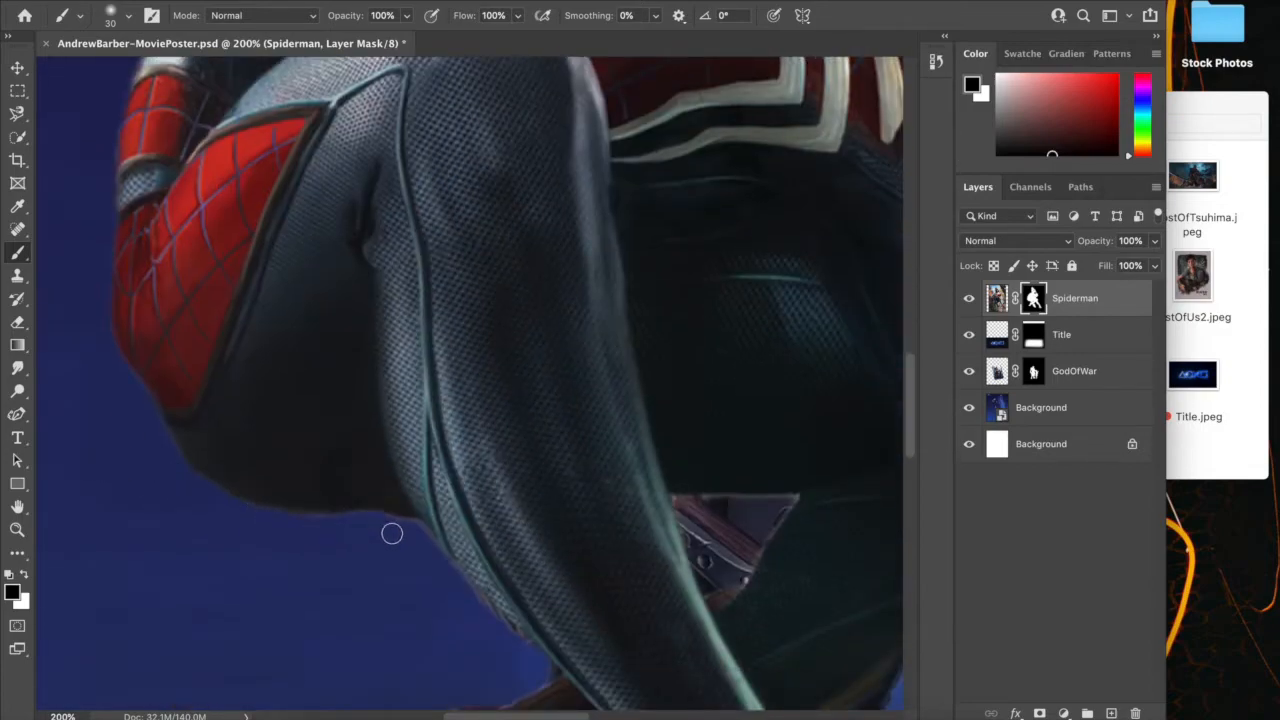
pyautogui.scroll(8, 391, 534)
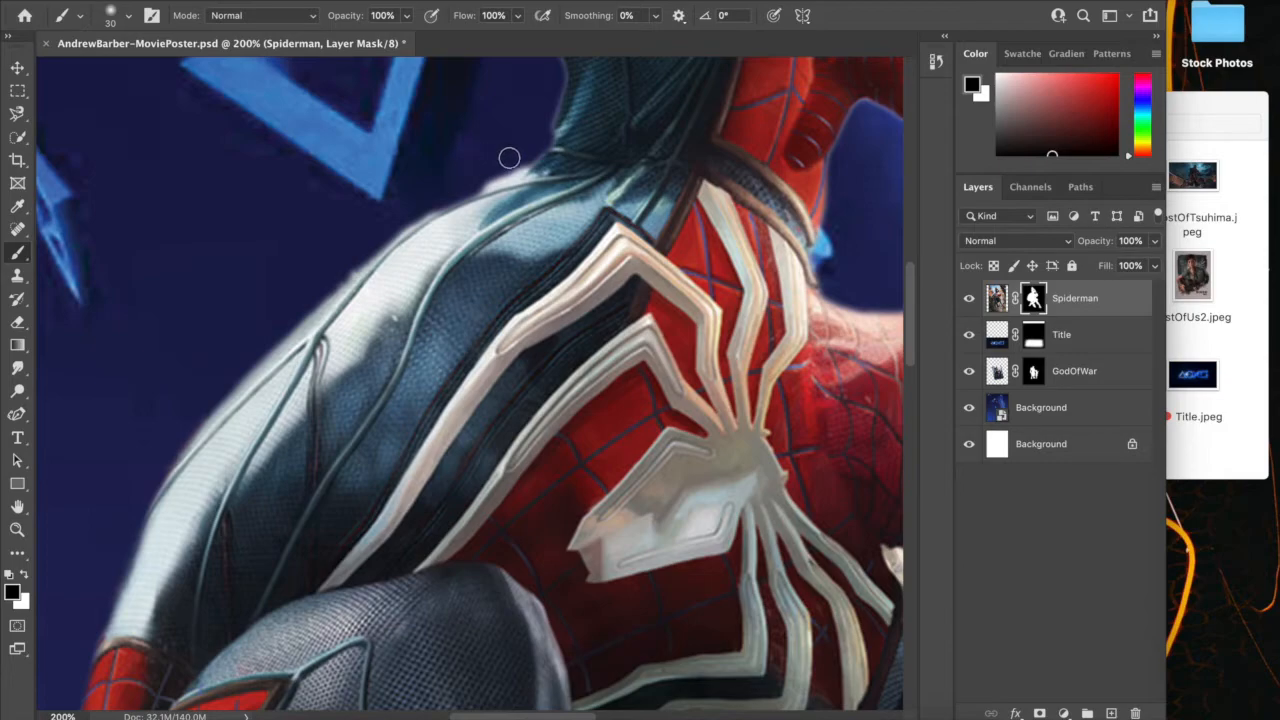
pyautogui.moveTo(356, 261)
pyautogui.mouseDown()
pyautogui.moveTo(523, 145)
pyautogui.moveTo(314, 292)
pyautogui.moveTo(526, 134)
pyautogui.mouseUp()
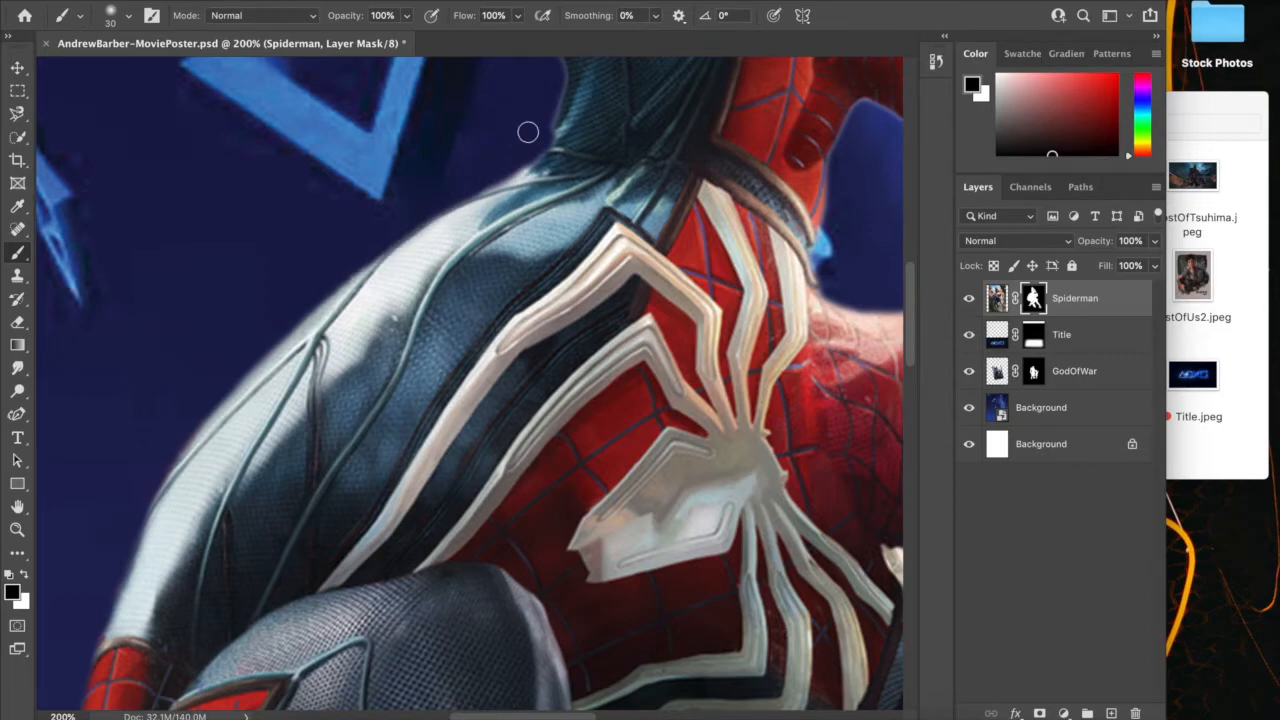
pyautogui.hotkey('ctrl', '-')
pyautogui.hotkey('ctrl', '-')
pyautogui.hotkey('ctrl', '-')
pyautogui.hotkey('ctrl', '-')
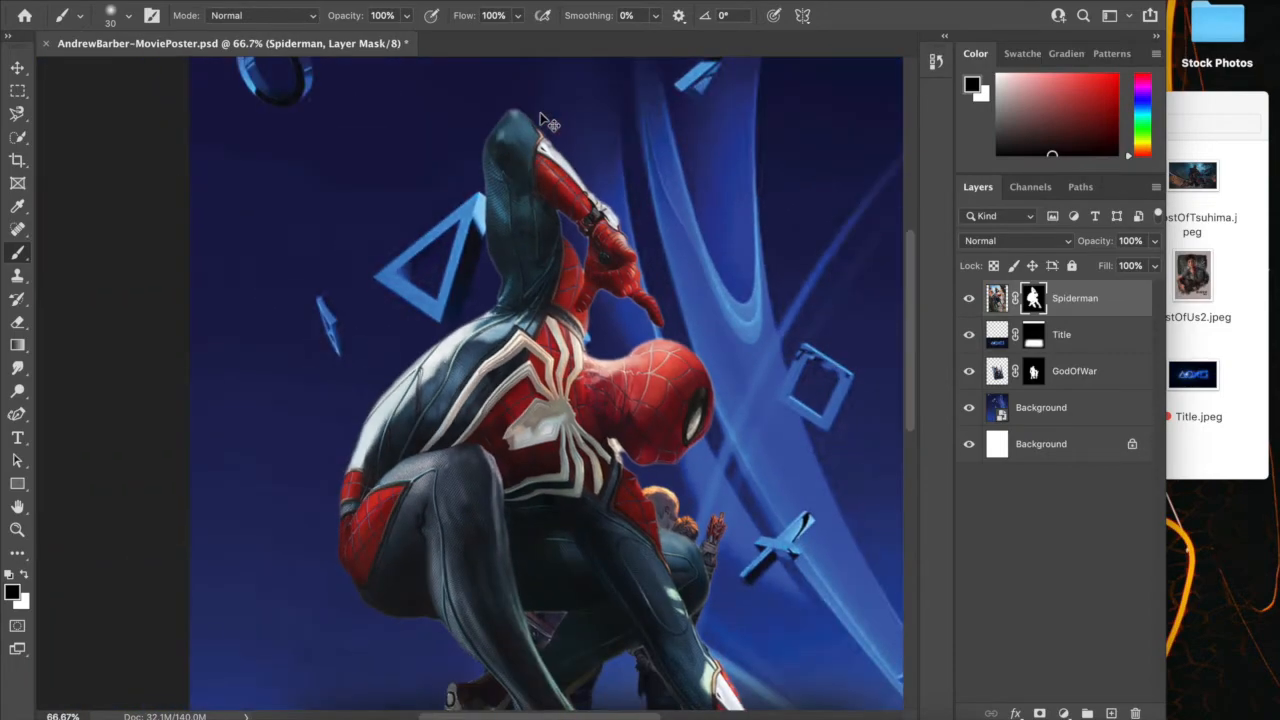
pyautogui.hotkey('ctrl', '+')
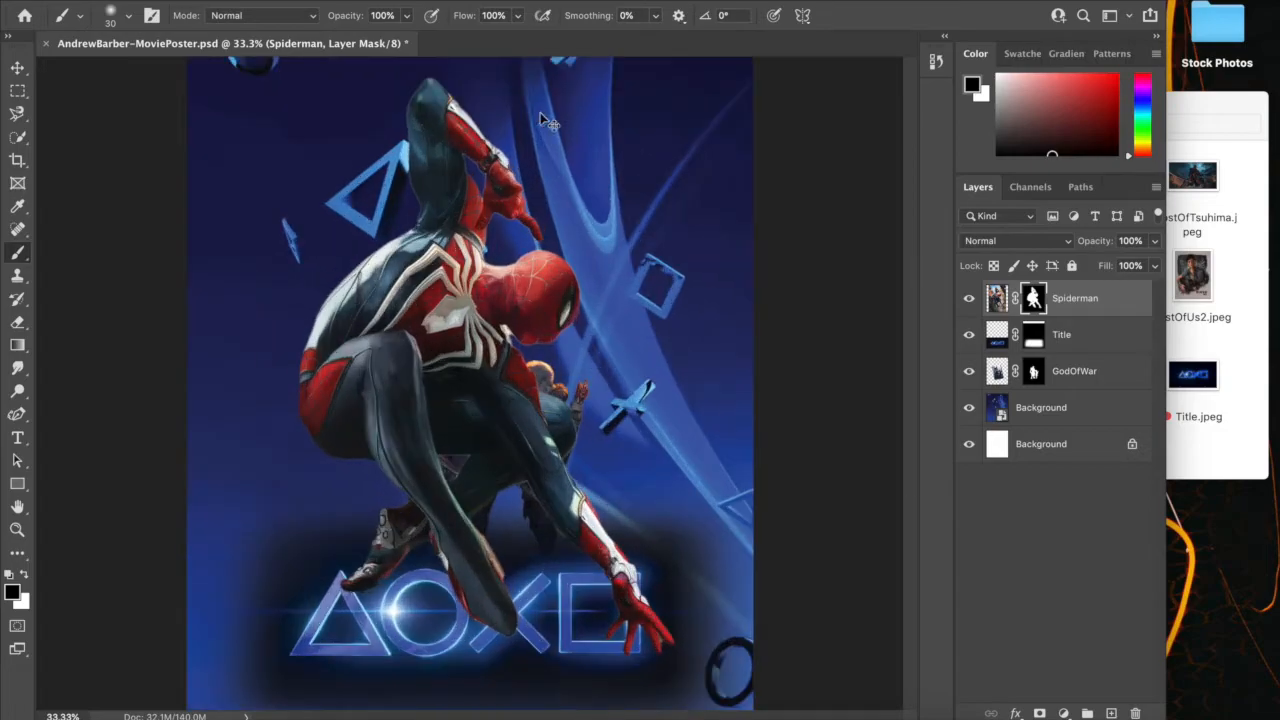
# Scale the Spiderman layer down proportionally to about 67% and move it up and right, beside the God of War characters
pyautogui.click(998, 300)
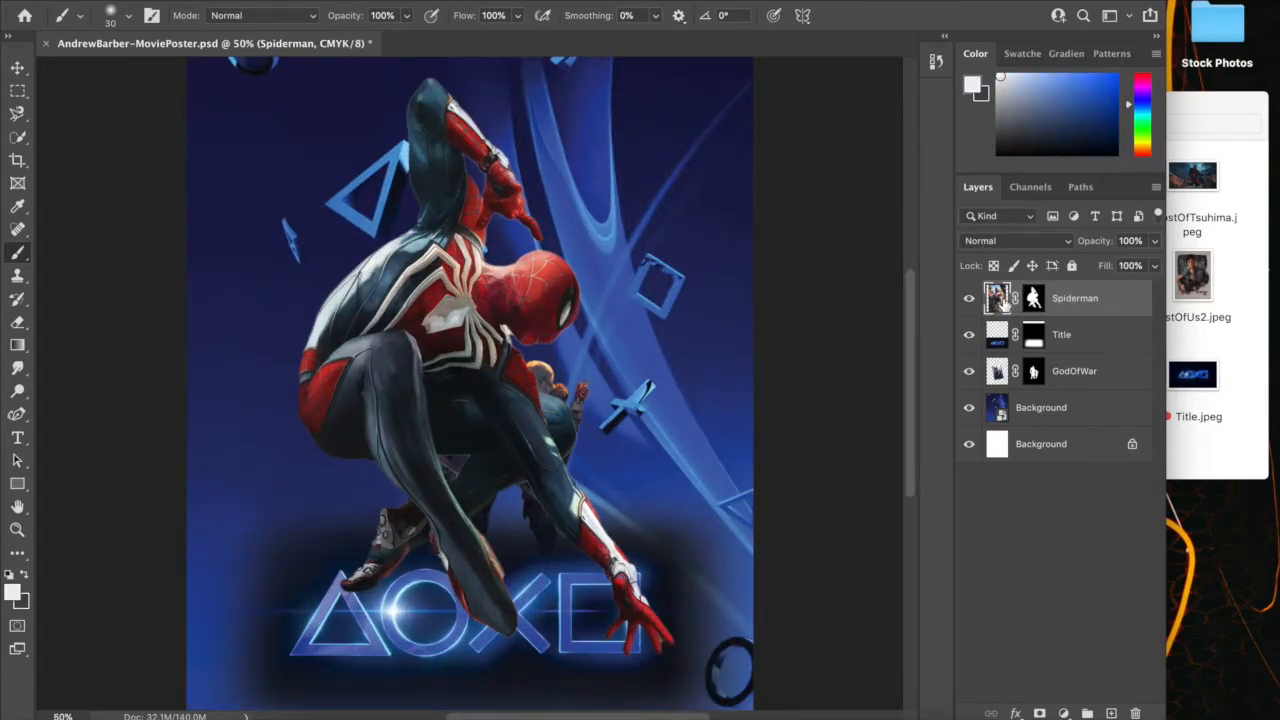
pyautogui.hotkey('ctrl', '-')
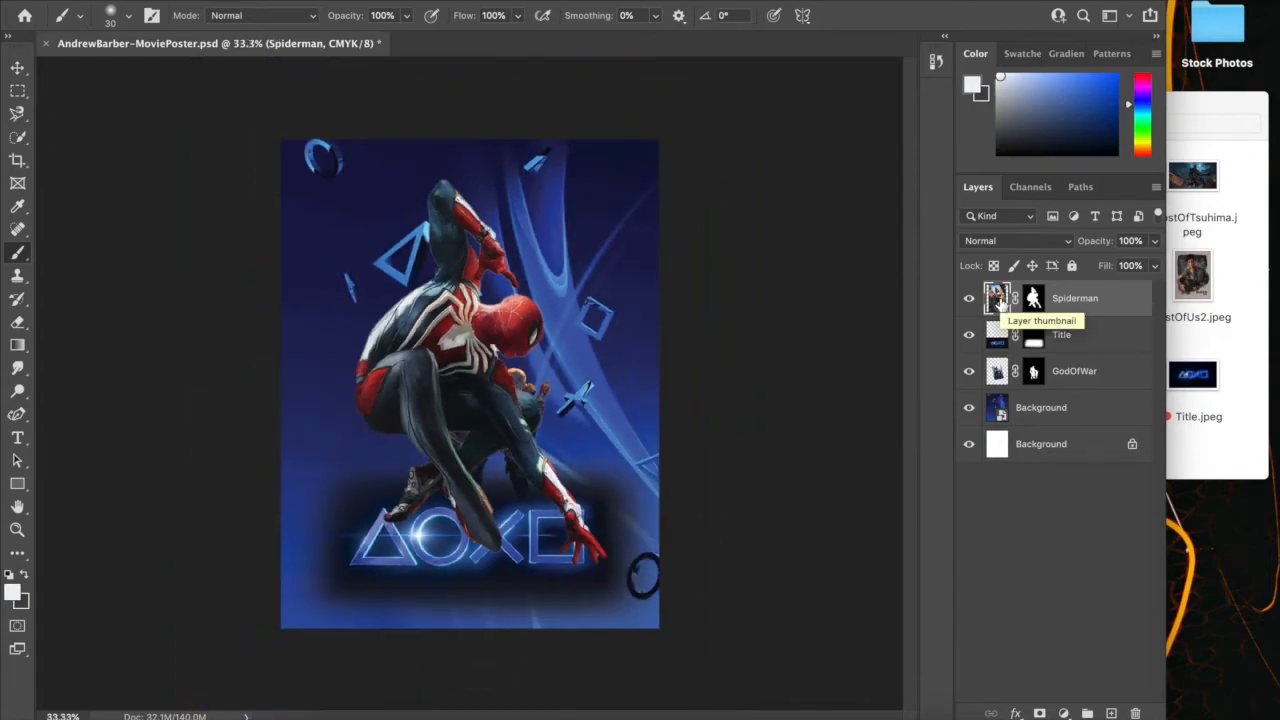
pyautogui.press('v')
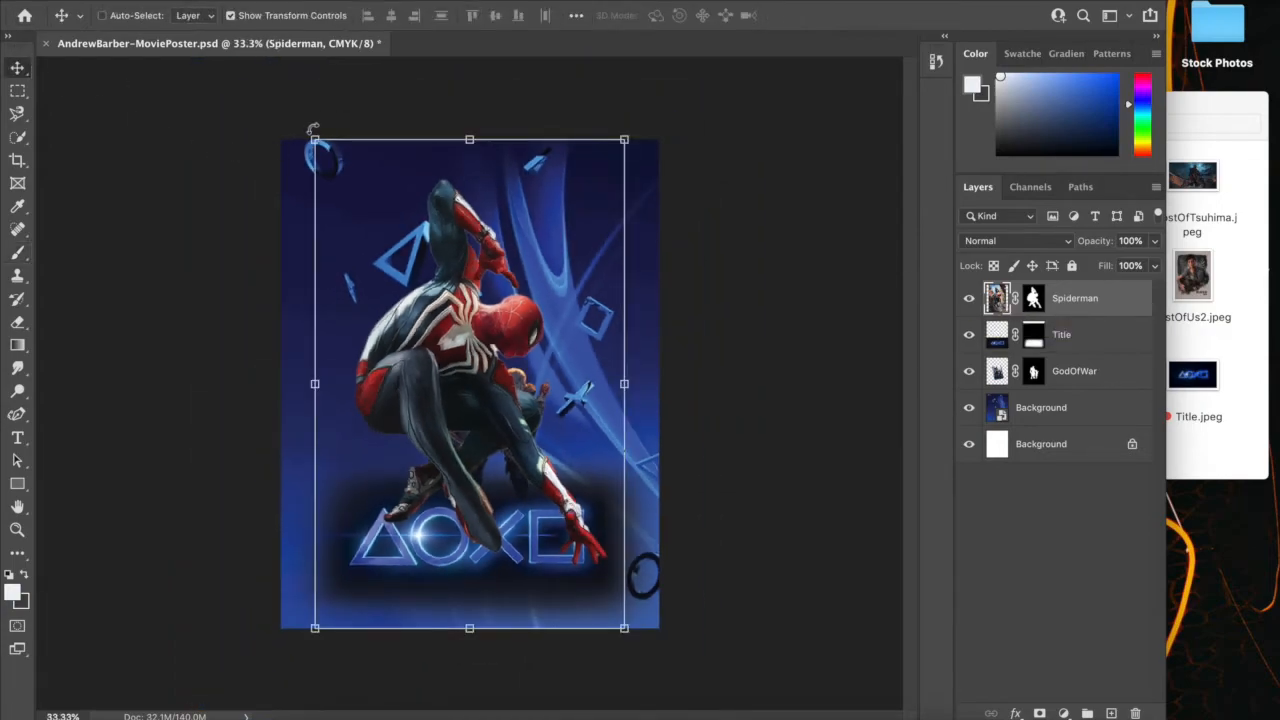
pyautogui.click(314, 140)
pyautogui.moveTo(314, 140); pyautogui.dragTo(366, 203)
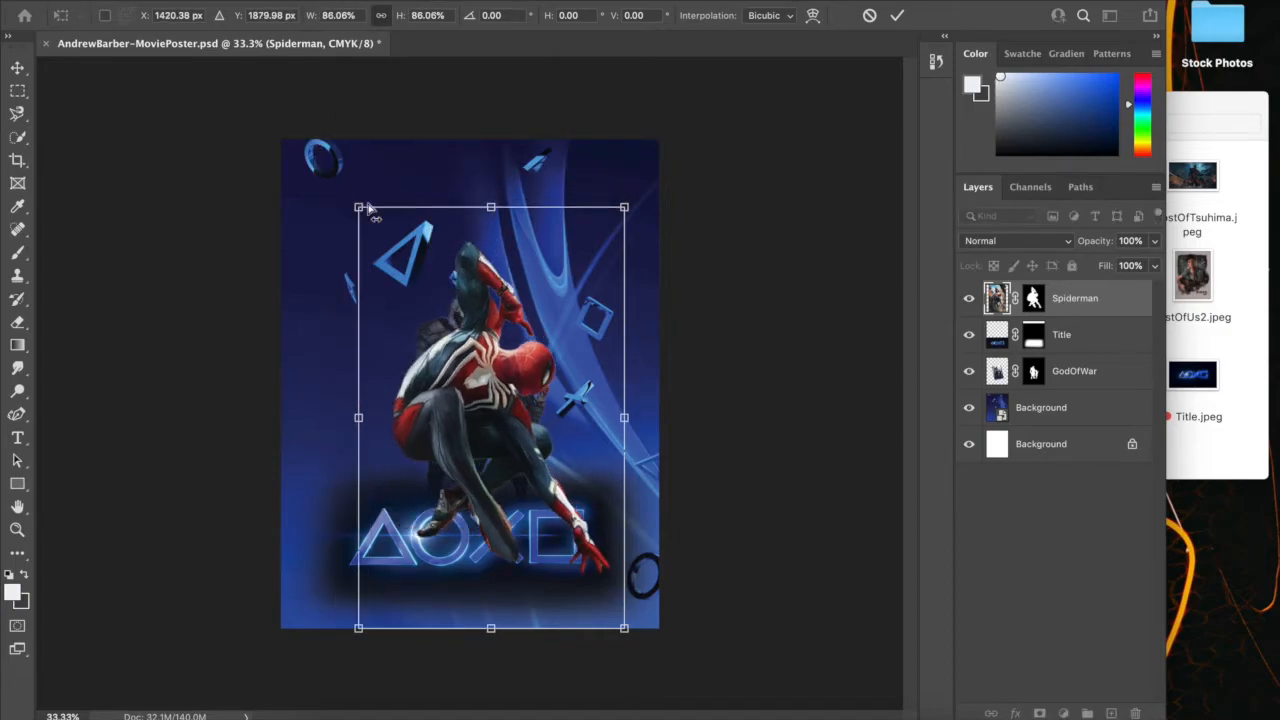
pyautogui.hotkey('ctrl', 'z')
pyautogui.moveTo(314, 136); pyautogui.dragTo(446, 284)
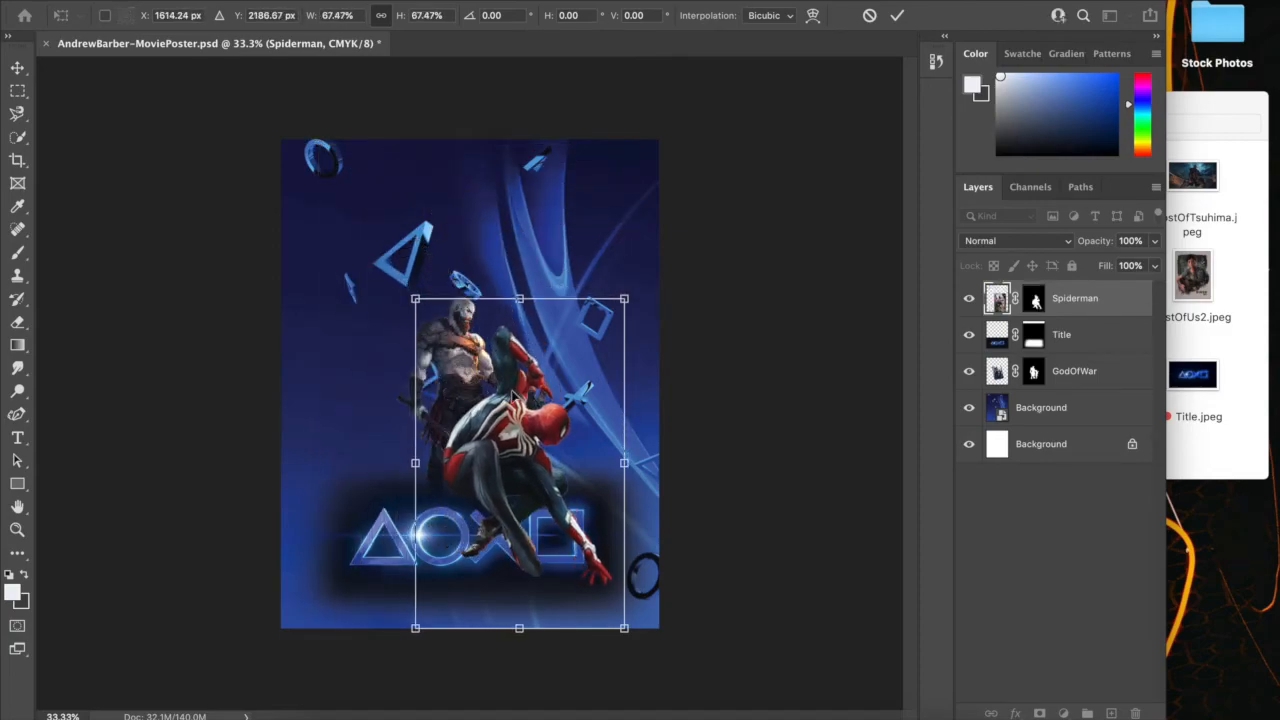
pyautogui.moveTo(528, 393); pyautogui.dragTo(576, 356)
# Place the Spiderman layer beneath the GodOfWar layer and scale it down proportionally to about 90%
pyautogui.moveTo(999, 298); pyautogui.dragTo(999, 374)
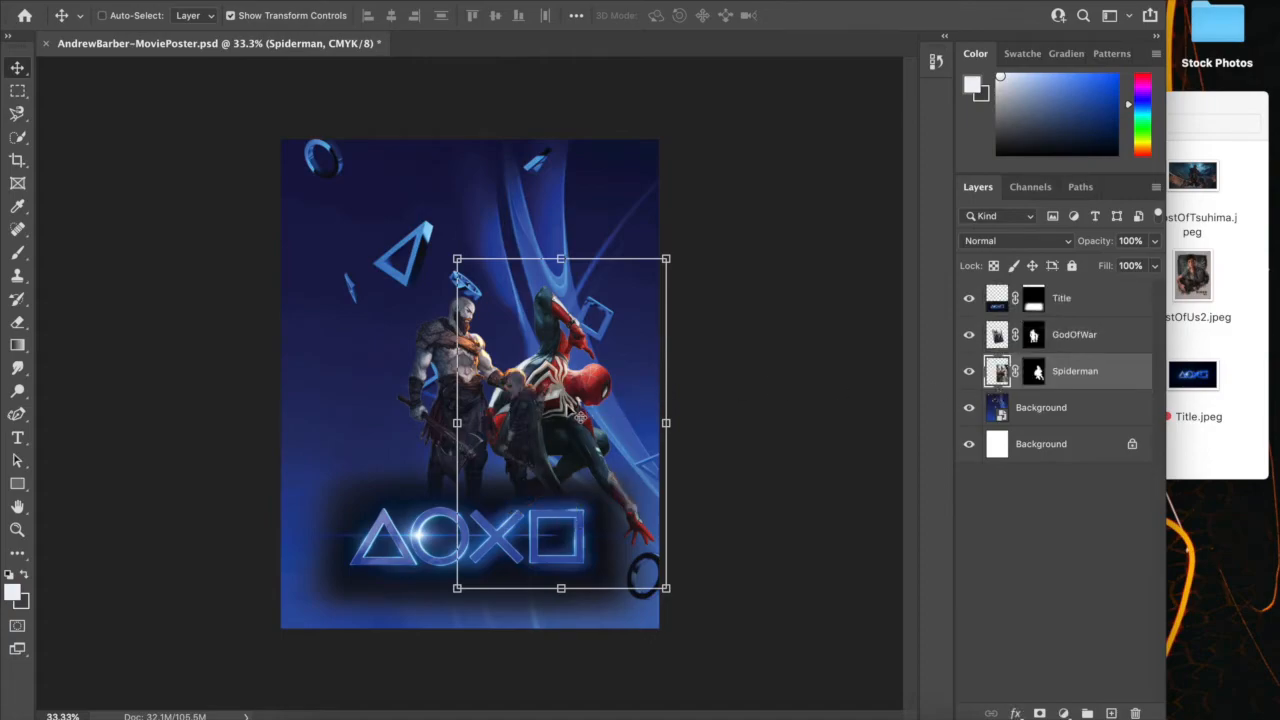
pyautogui.moveTo(452, 250); pyautogui.dragTo(479, 292)
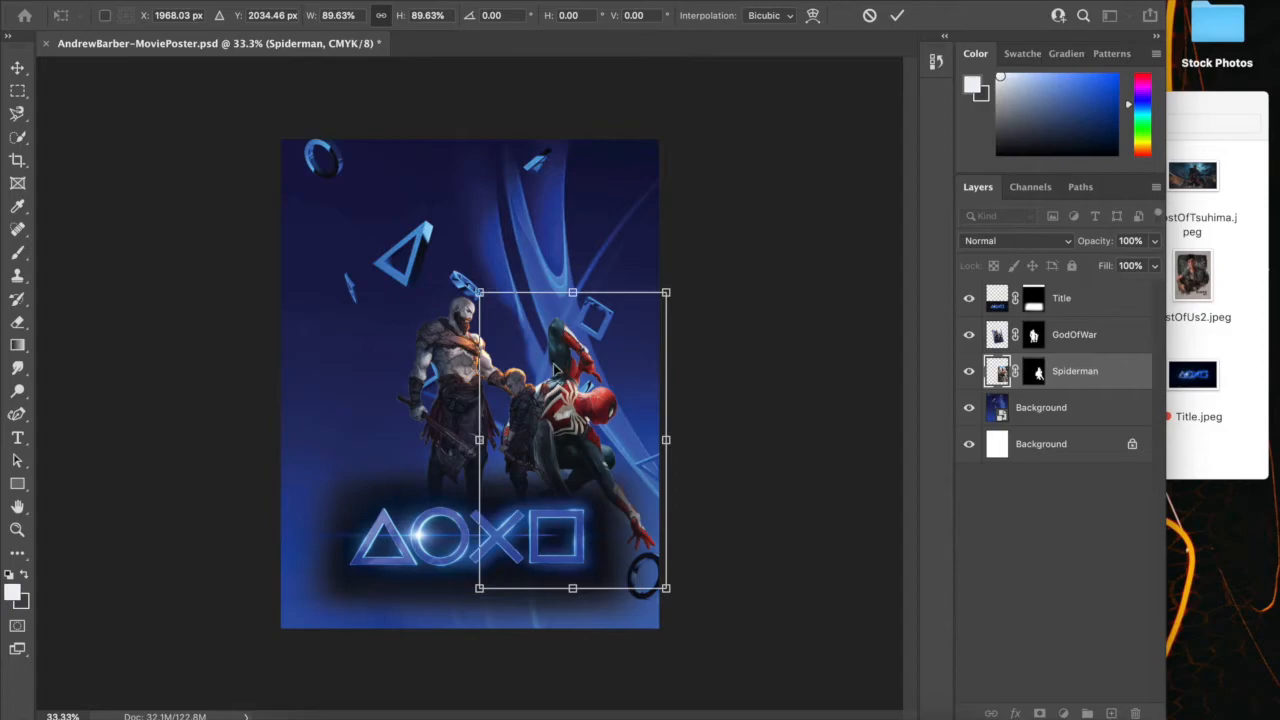
# Move Spider-Man to the left side of Kratos and flip him horizontally
pyautogui.moveTo(612, 425); pyautogui.dragTo(449, 403)
pyautogui.click(176, 1)
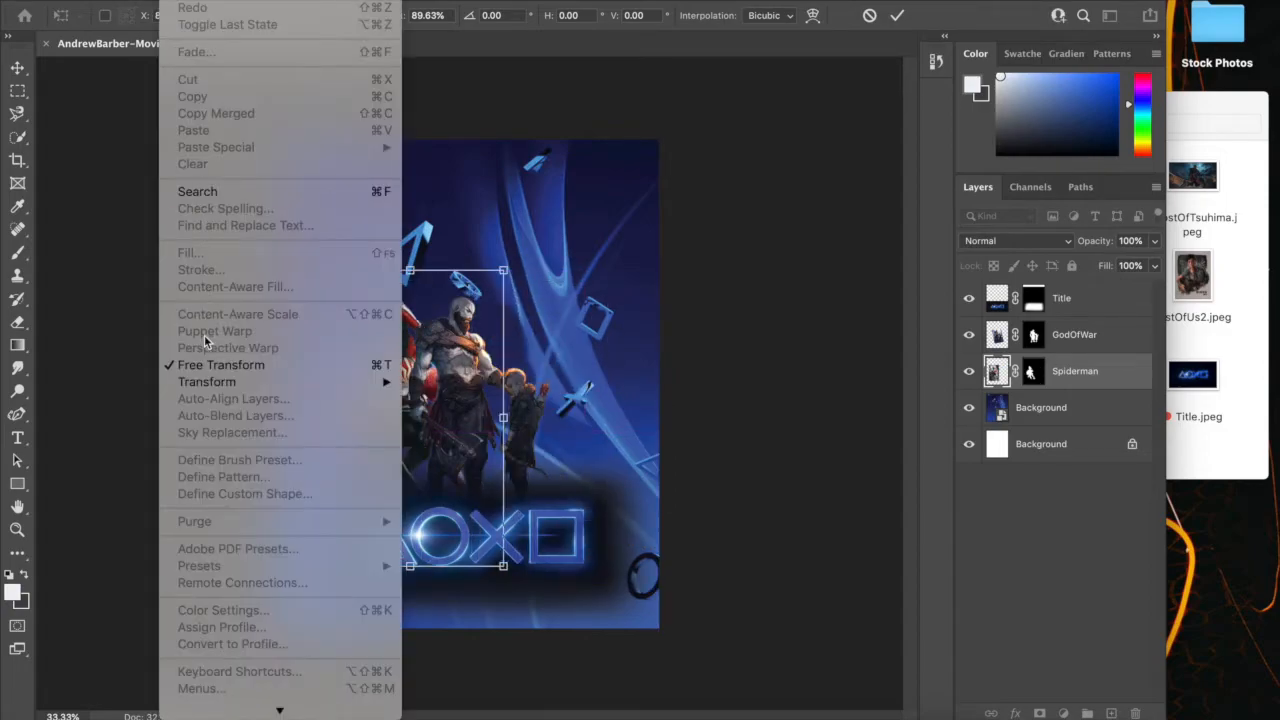
pyautogui.moveTo(385, 385)
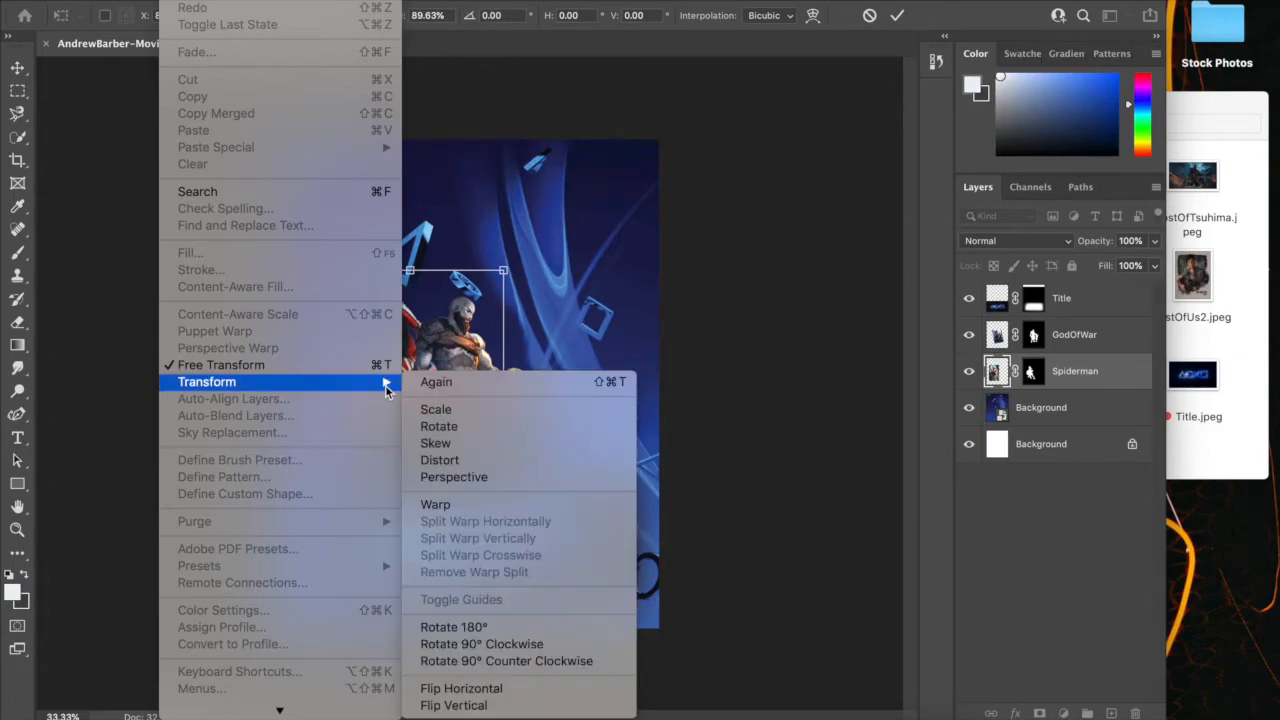
pyautogui.click(460, 688)
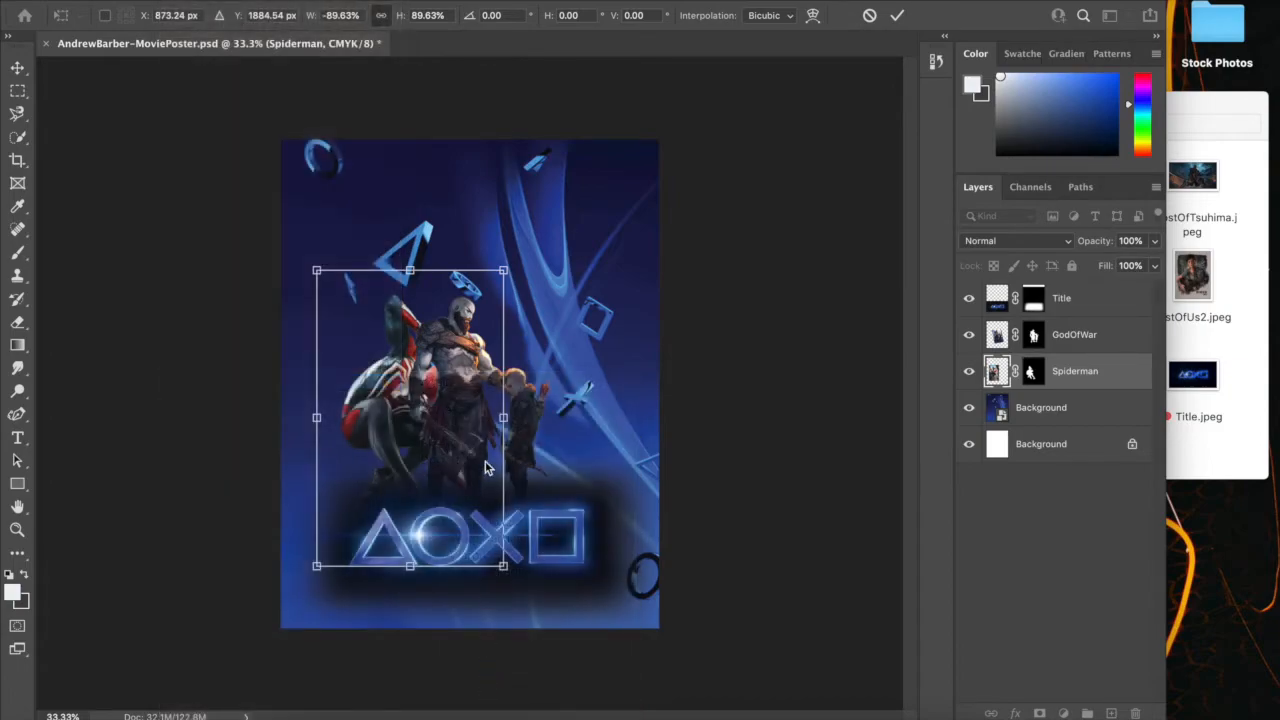
# Shift the flipped Spider-Man left and down so he crouches beside Kratos with his hand next to the title's triangle
pyautogui.moveTo(385, 425)
pyautogui.mouseDown()
pyautogui.moveTo(363, 426)
pyautogui.moveTo(362, 447)
pyautogui.moveTo(370, 430)
pyautogui.mouseUp()
pyautogui.click(17, 90)
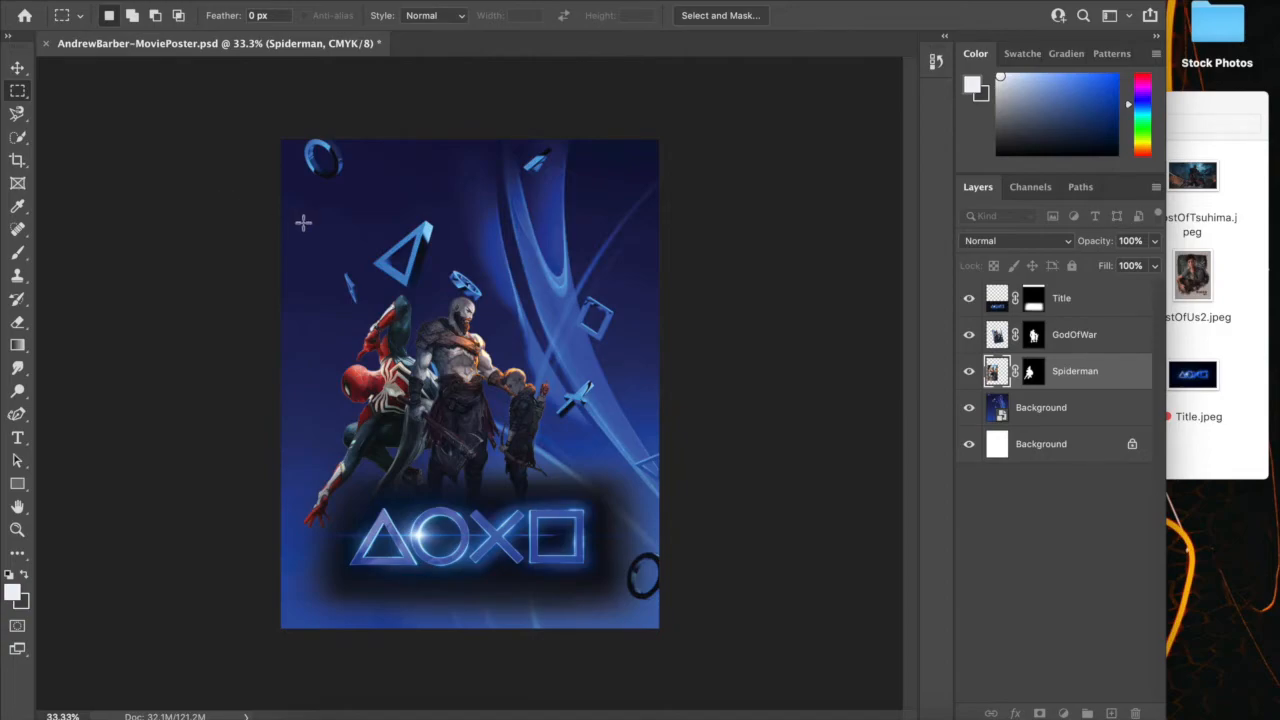
pyautogui.click(17, 69)
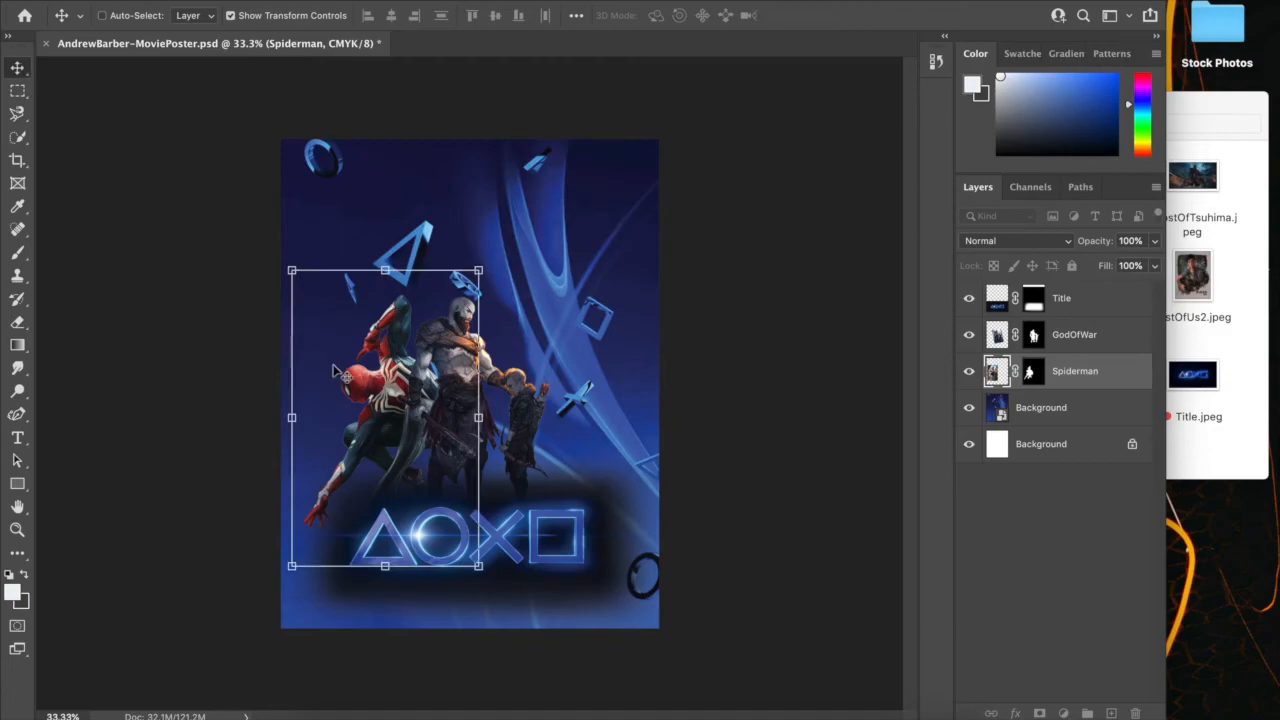
pyautogui.moveTo(370, 382); pyautogui.dragTo(358, 428)
pyautogui.click(17, 90)
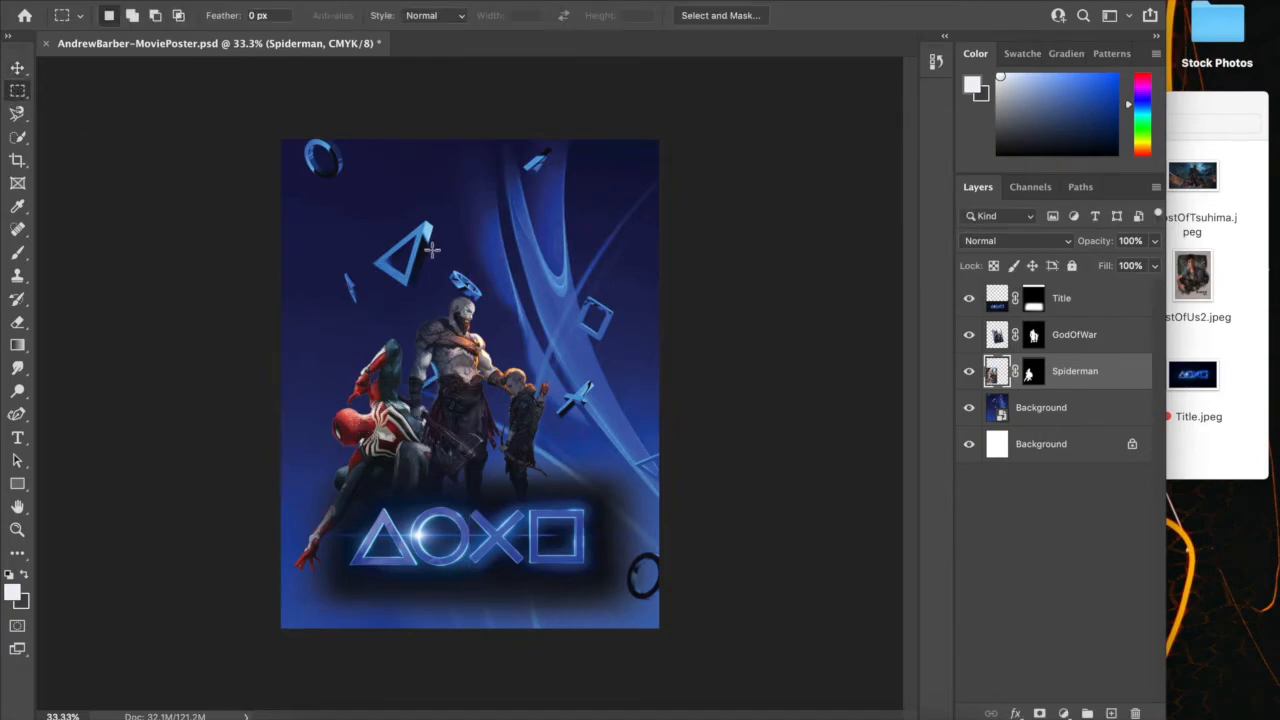
# Examine the GodOfWar layer mask edges around Kratos and the boy up close at 200%
pyautogui.click(1032, 336)
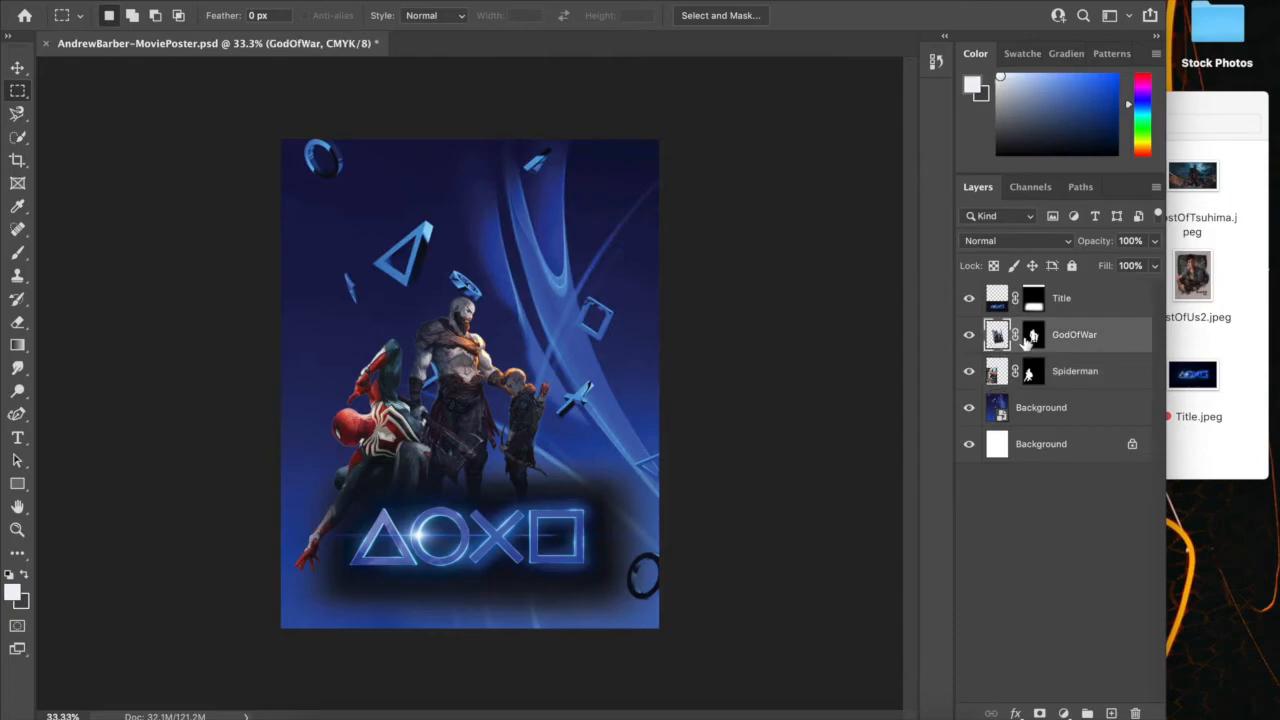
pyautogui.hotkey('ctrl', '1')
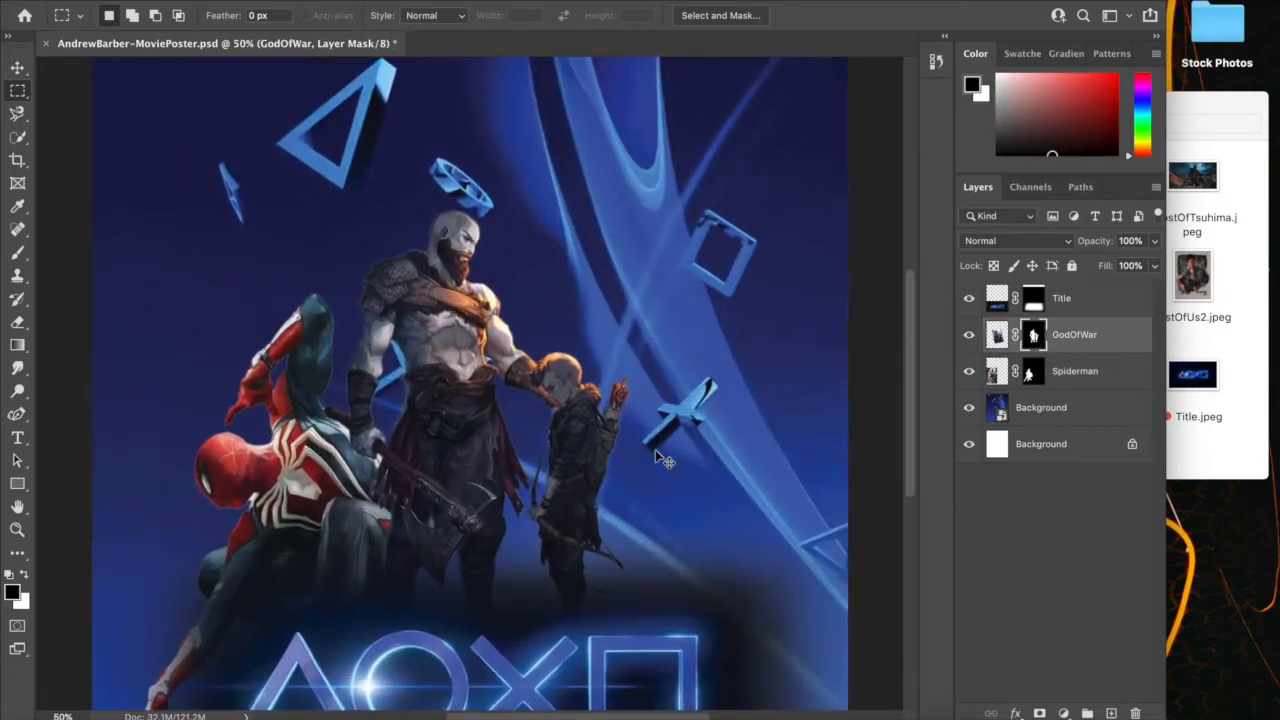
pyautogui.hotkey('ctrl', '+')
pyautogui.scroll(-1, 657, 449)
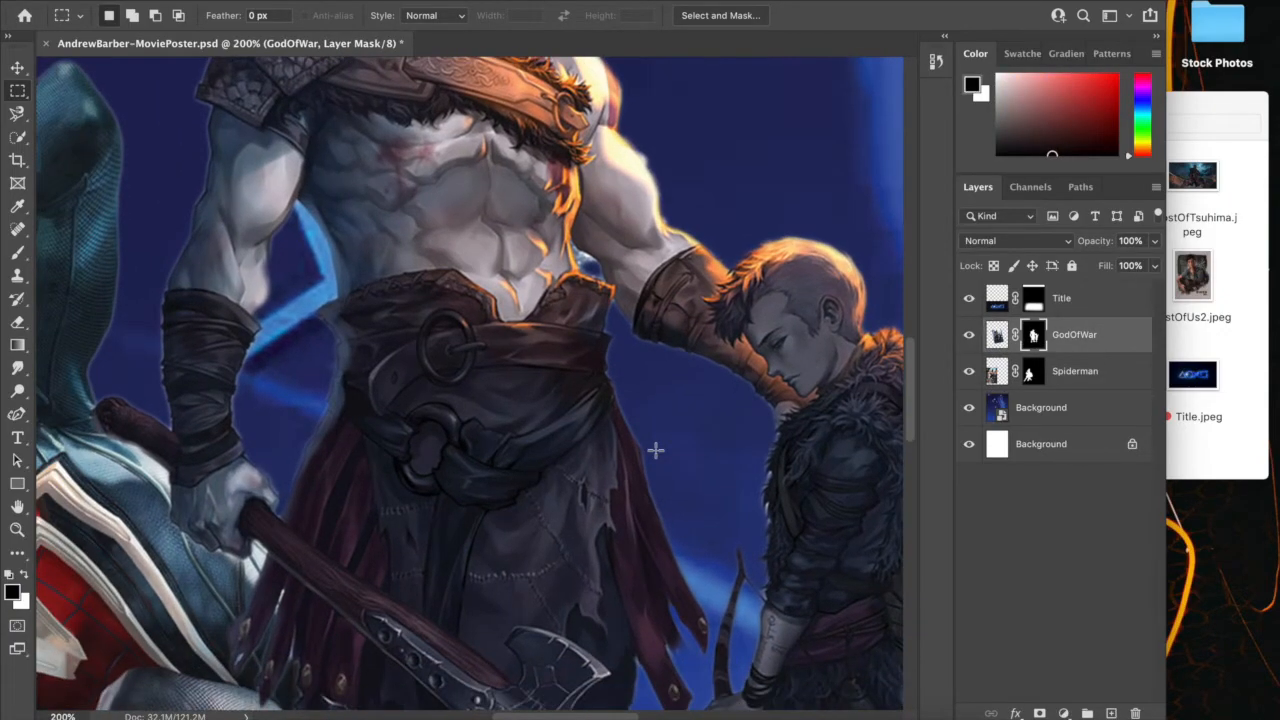
pyautogui.press('b')
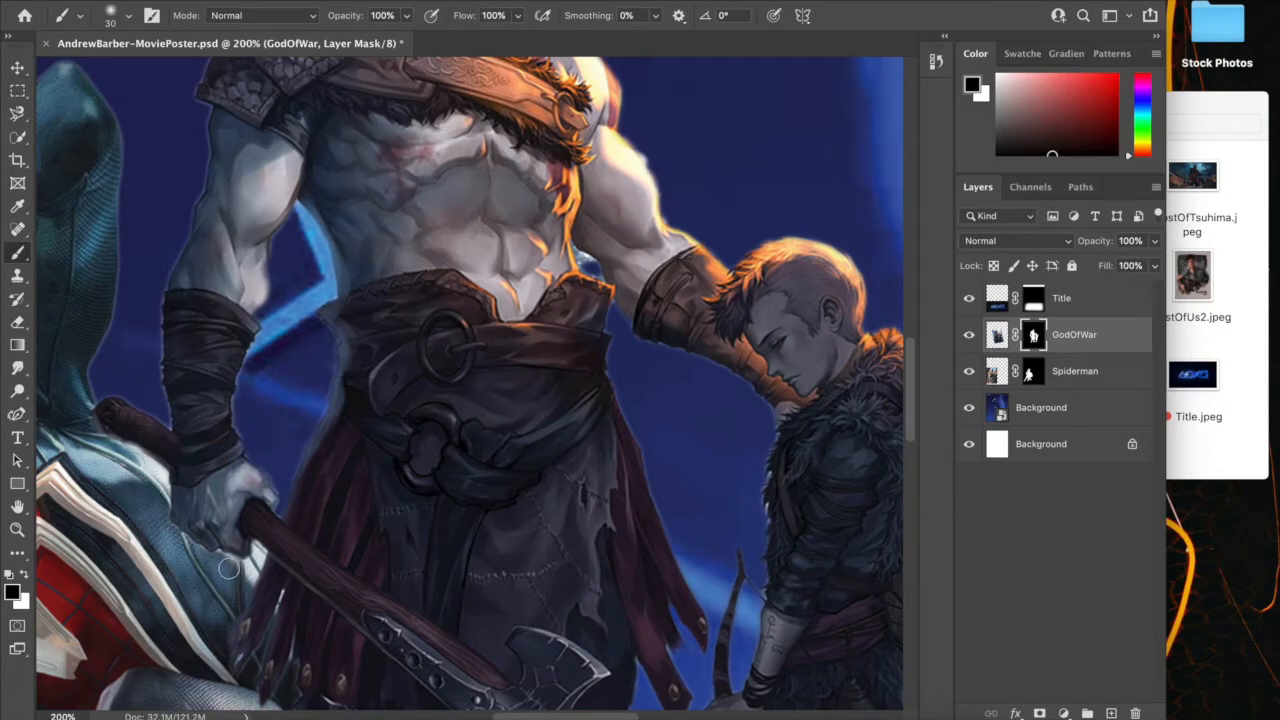
pyautogui.hotkey('ctrl', '-')
pyautogui.hotkey('ctrl', '-')
pyautogui.hotkey('ctrl', '-')
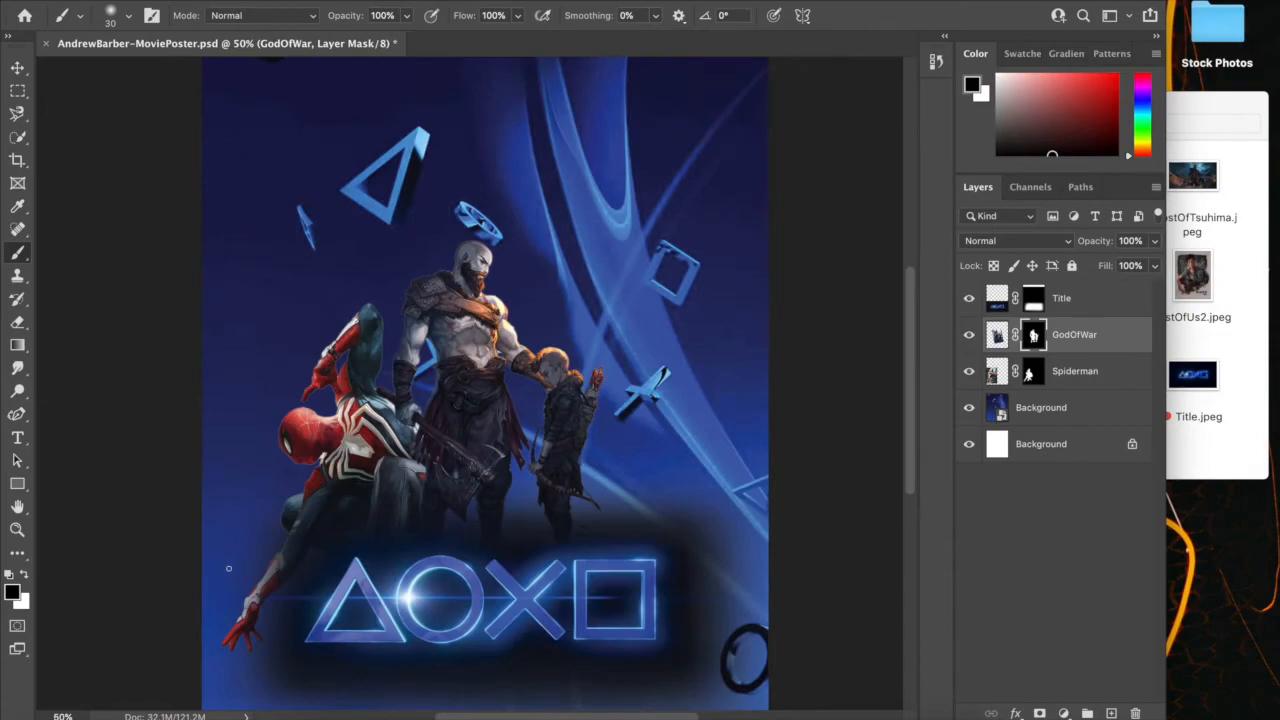
pyautogui.hotkey('ctrl', '-')
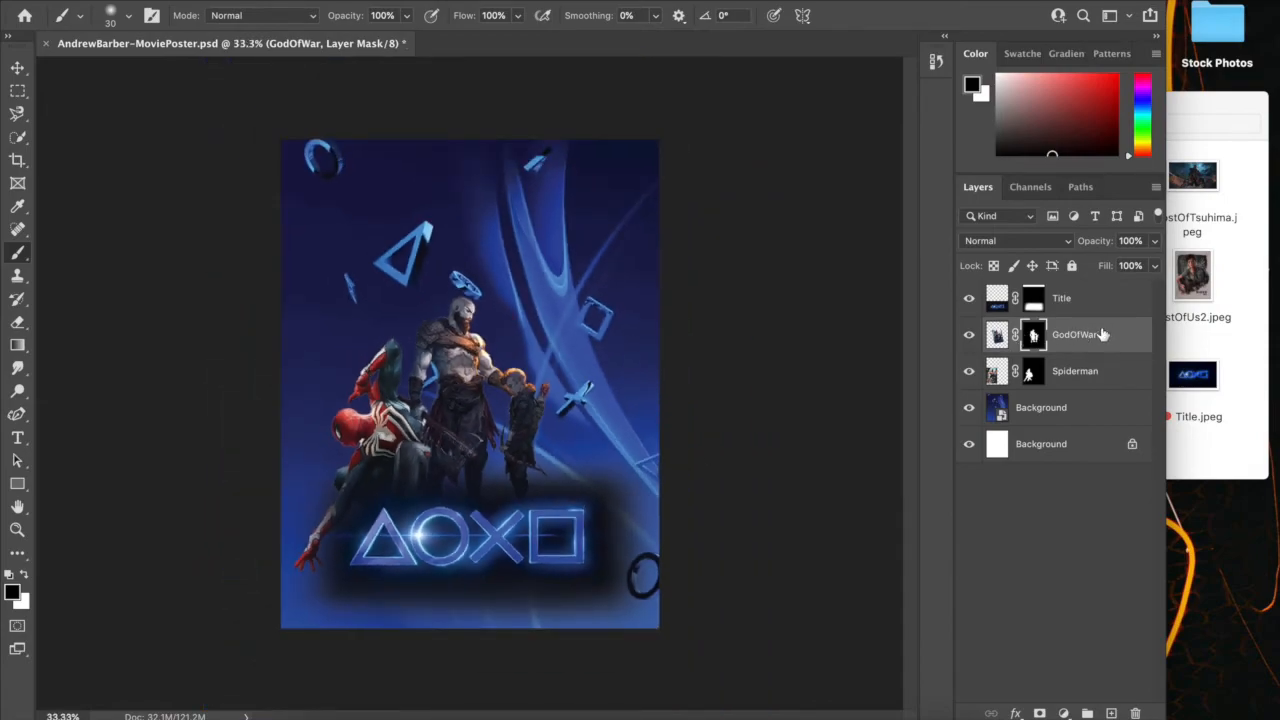
# Place Uncharted.jpeg from the Stock Photos folder into the poster at 100% and put its layer above the Title layer
pyautogui.click(1254, 366)
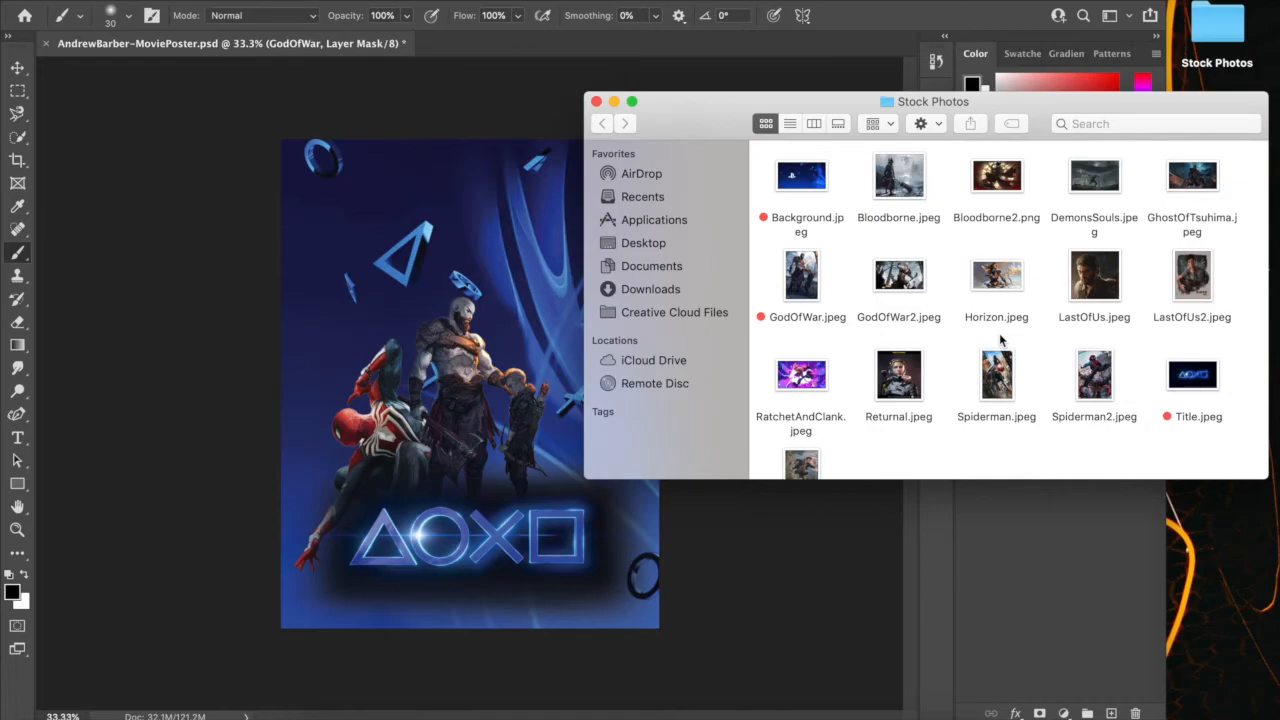
pyautogui.scroll(-3, 1000, 341)
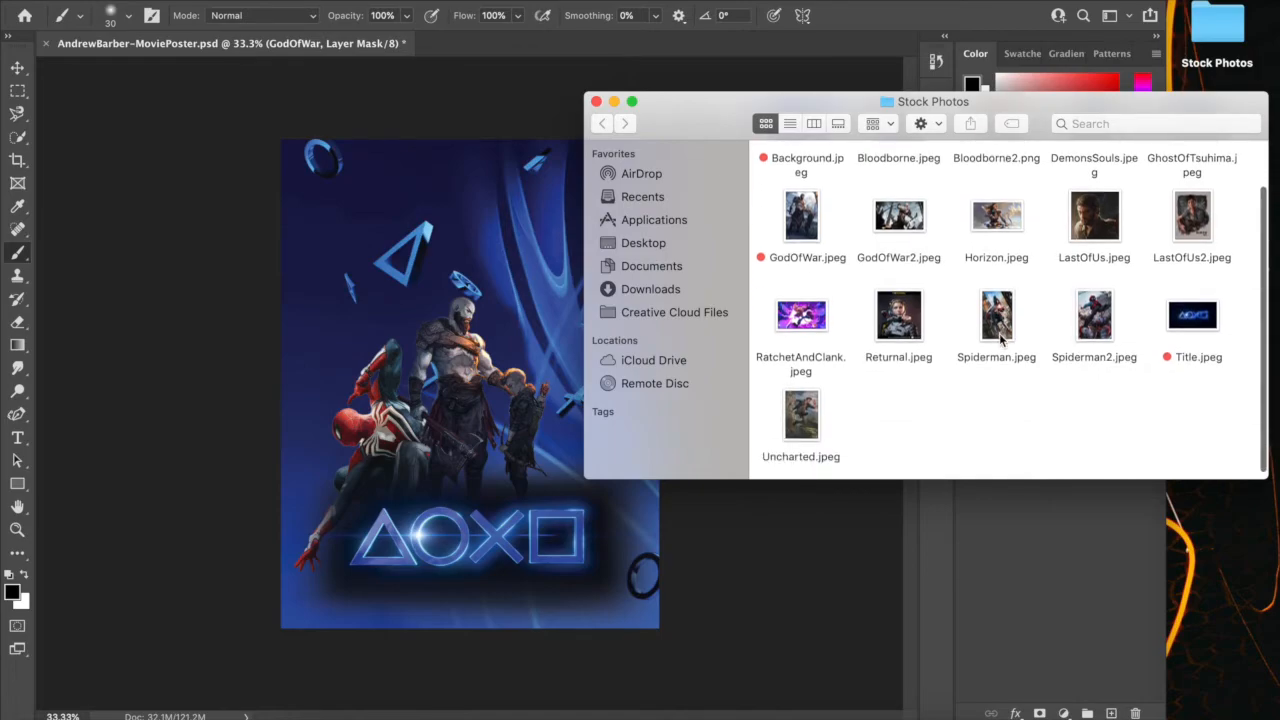
pyautogui.moveTo(806, 422); pyautogui.dragTo(508, 346)
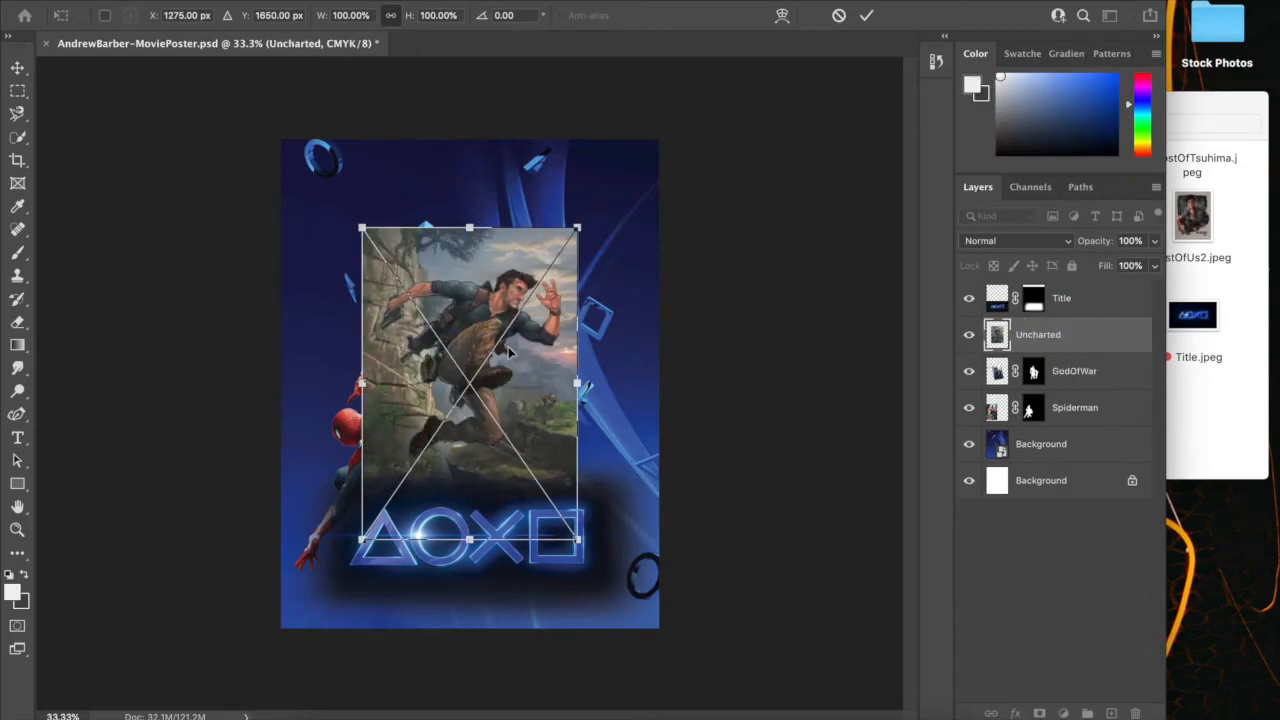
pyautogui.press('Return')
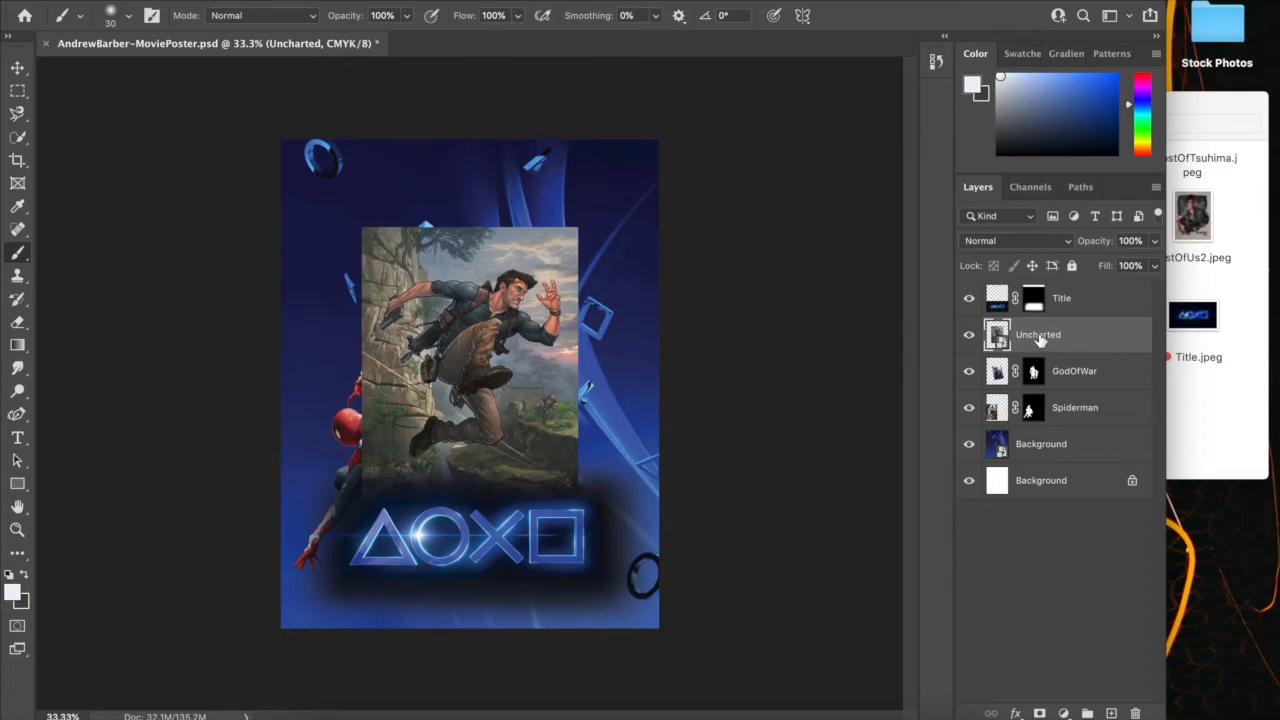
pyautogui.moveTo(1040, 340); pyautogui.dragTo(1050, 293)
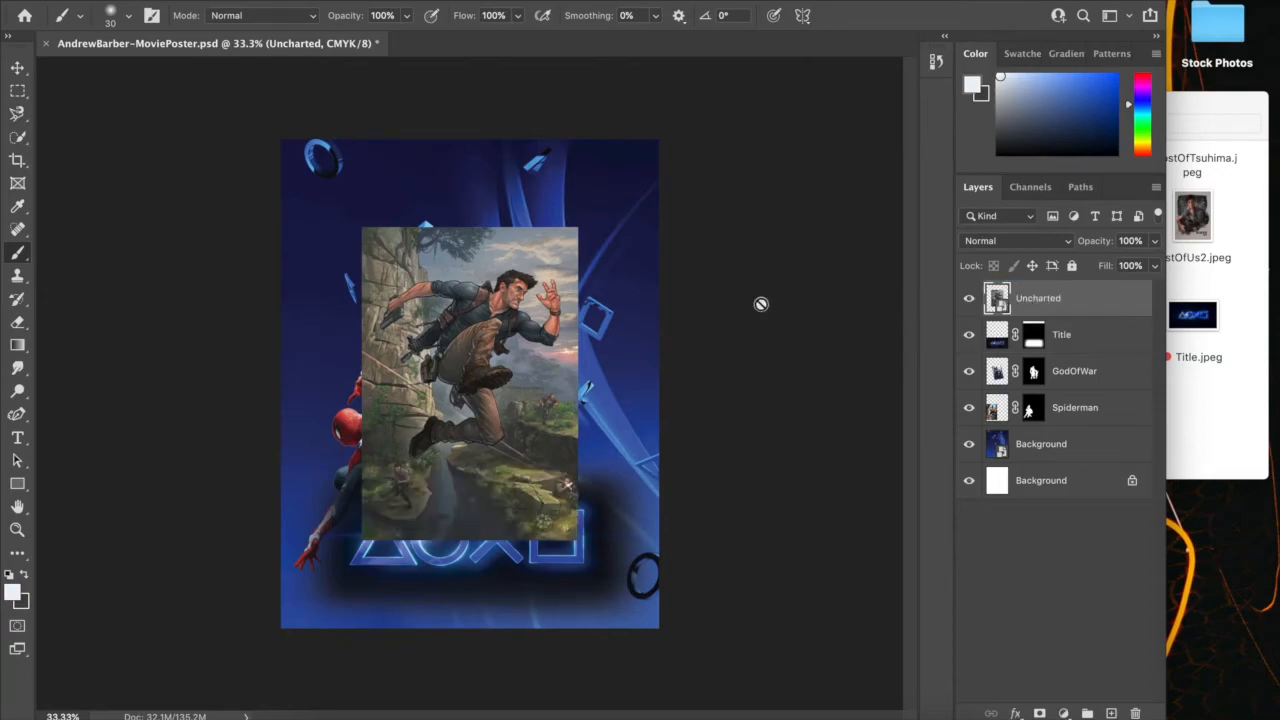
# Convert the Uncharted smart object to layers, retaining its transforms, and select the running man with Select Subject
pyautogui.rightClick(1088, 297)
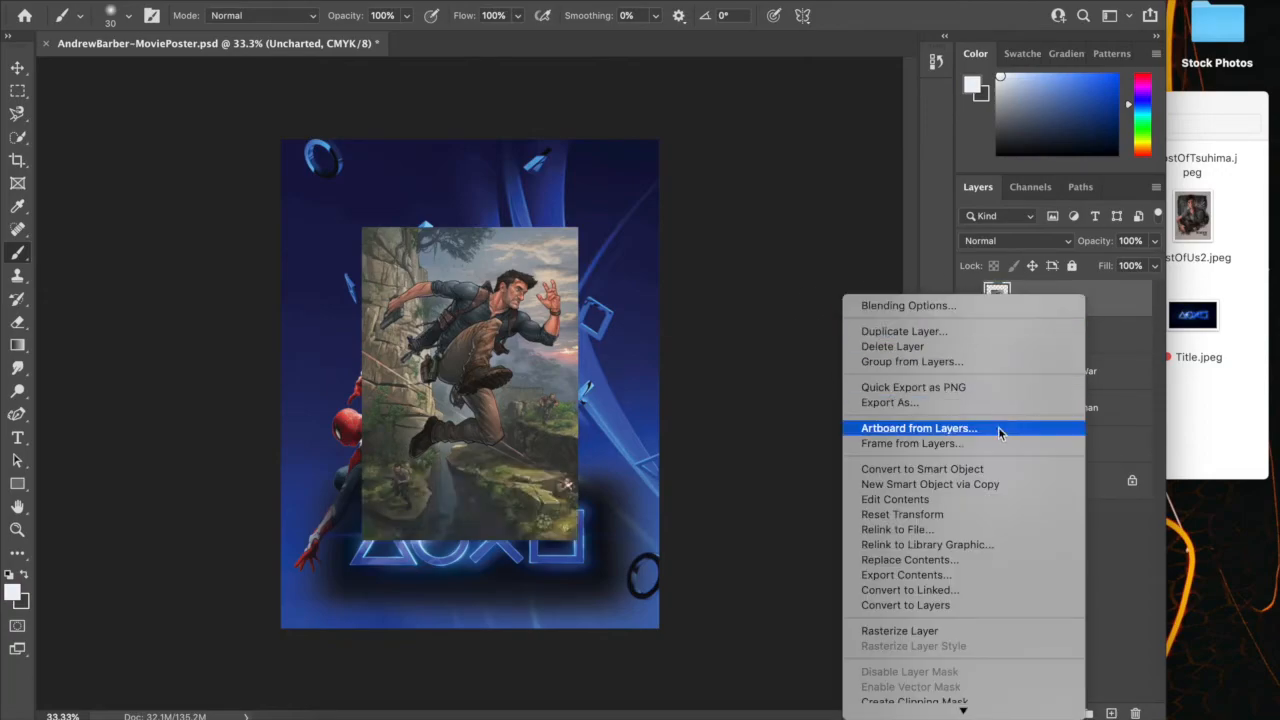
pyautogui.click(948, 605)
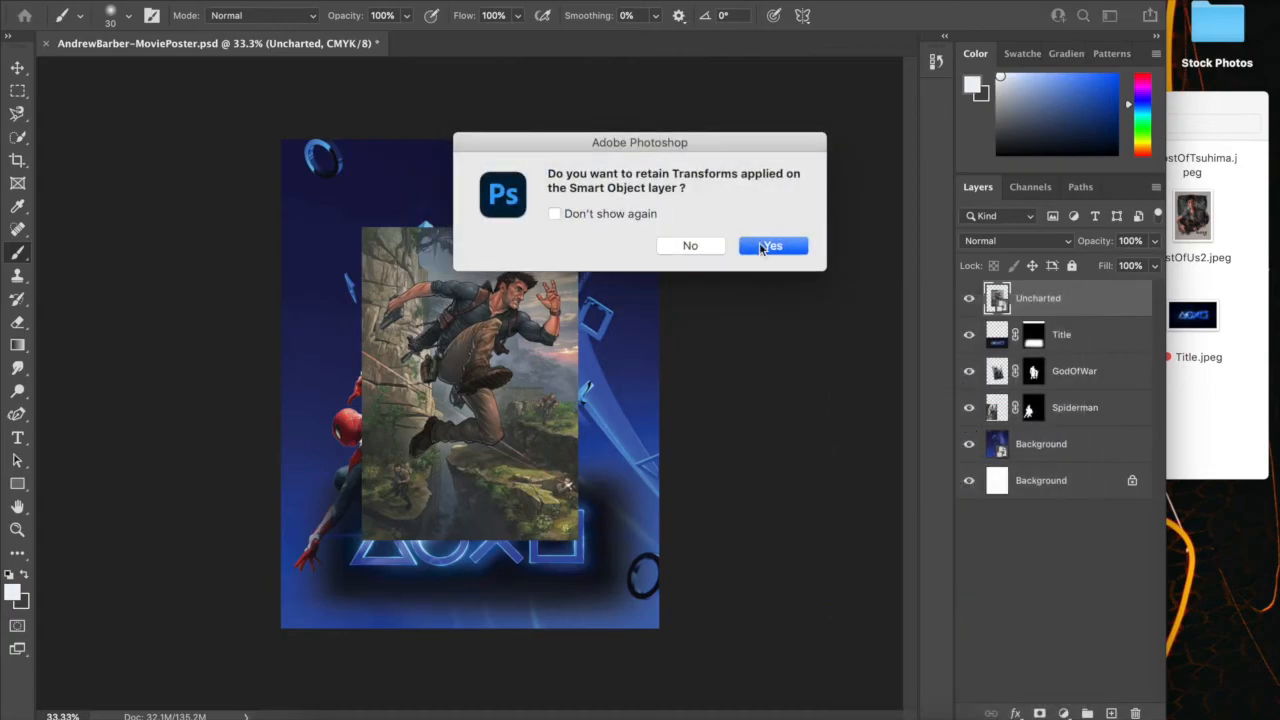
pyautogui.click(762, 246)
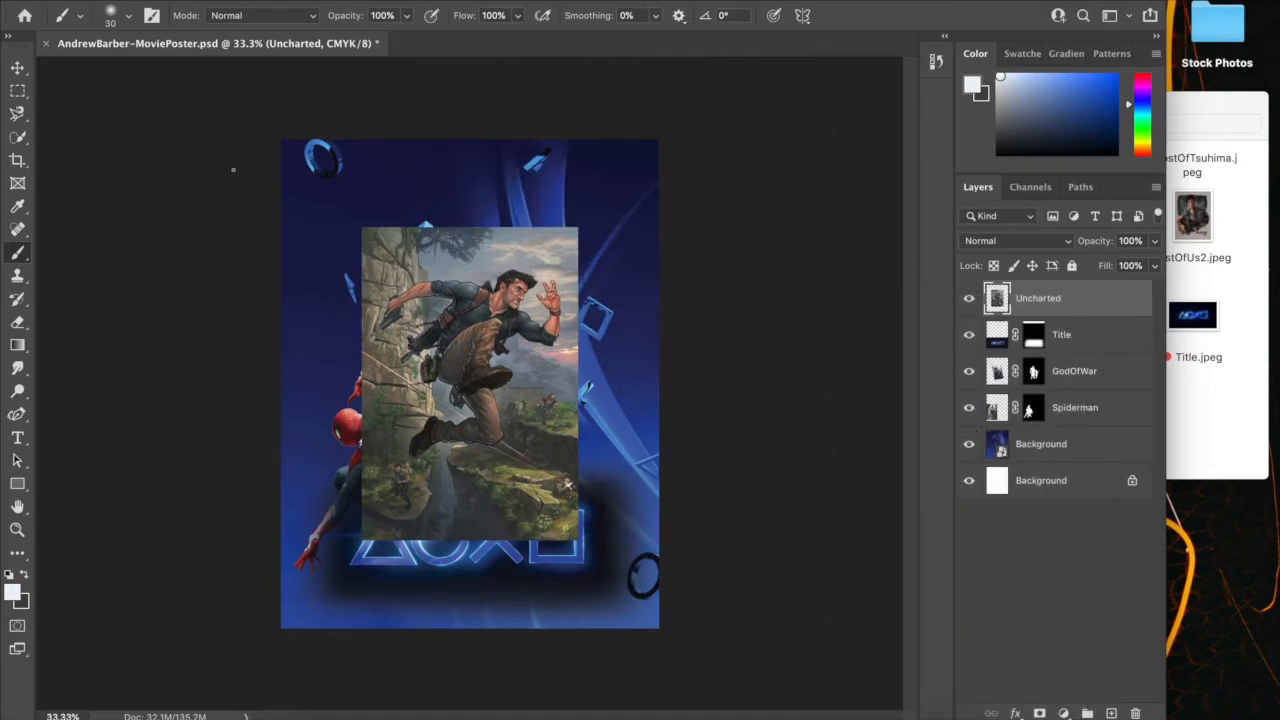
pyautogui.click(20, 139)
pyautogui.click(537, 17)
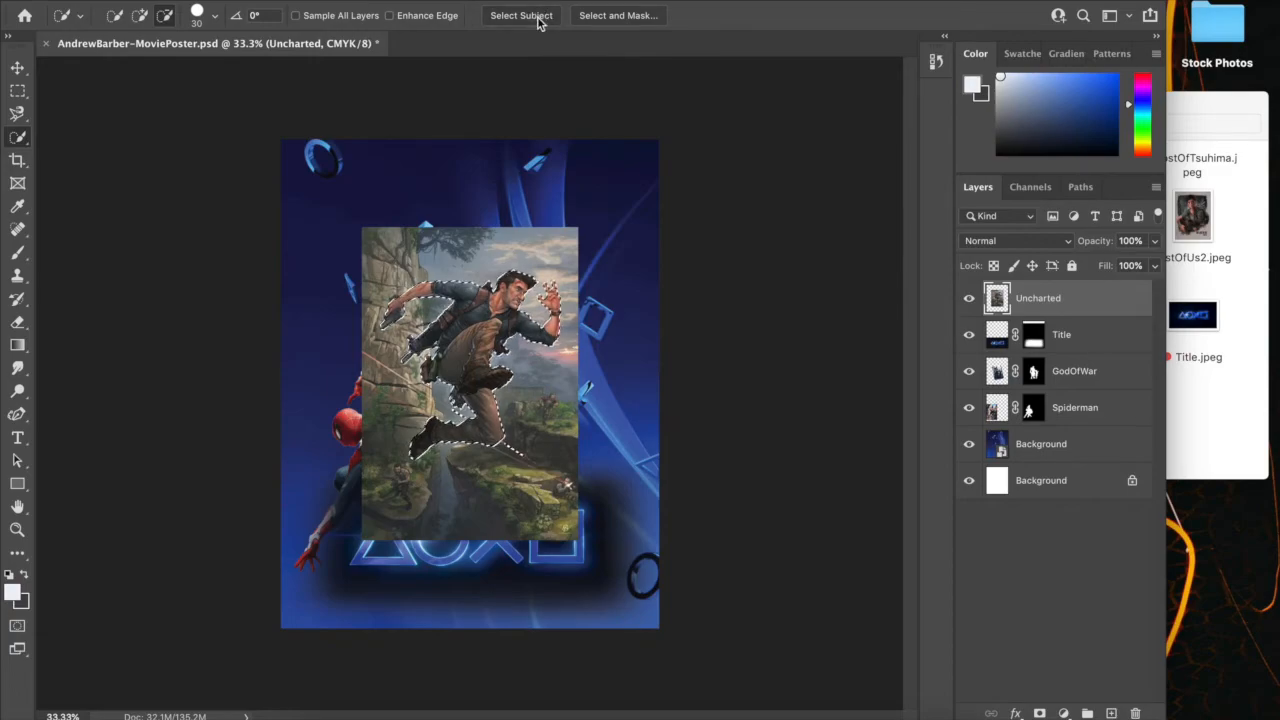
# Open the running man's selection in Select and Mask and set its Smooth value to 22
pyautogui.click(595, 17)
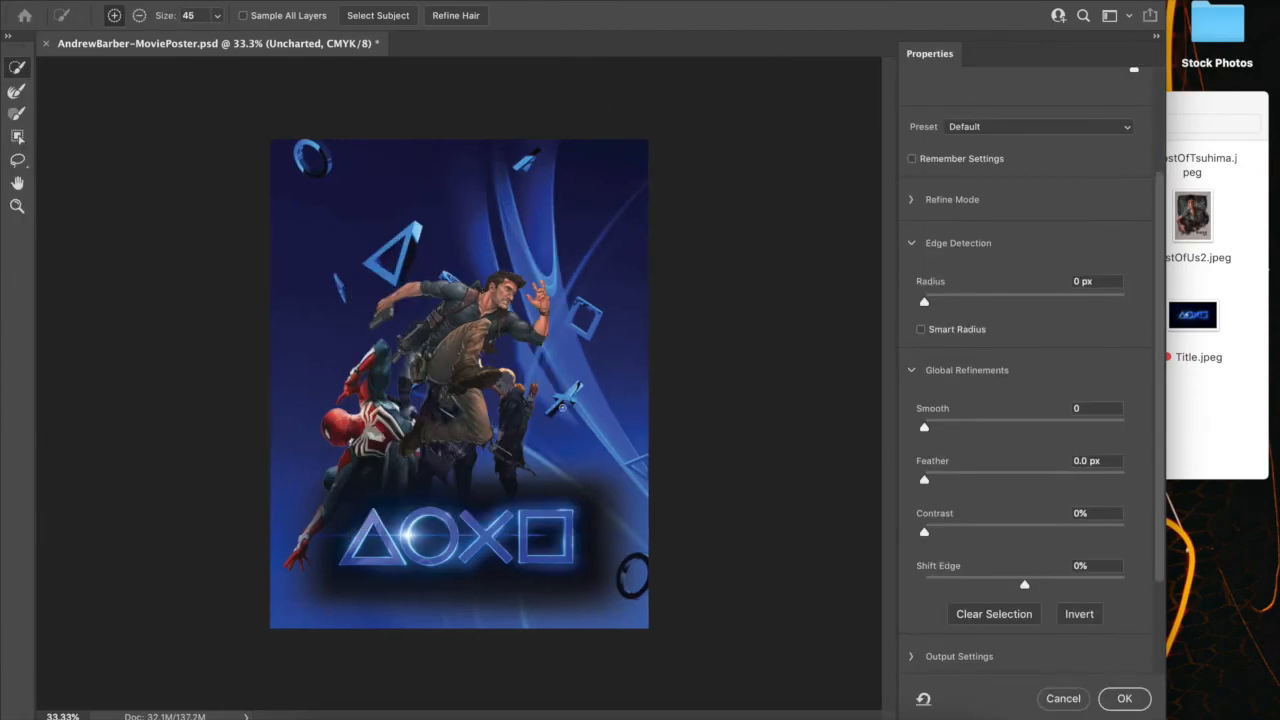
pyautogui.press('super+plus')
pyautogui.press('super+plus')
pyautogui.press('super+plus')
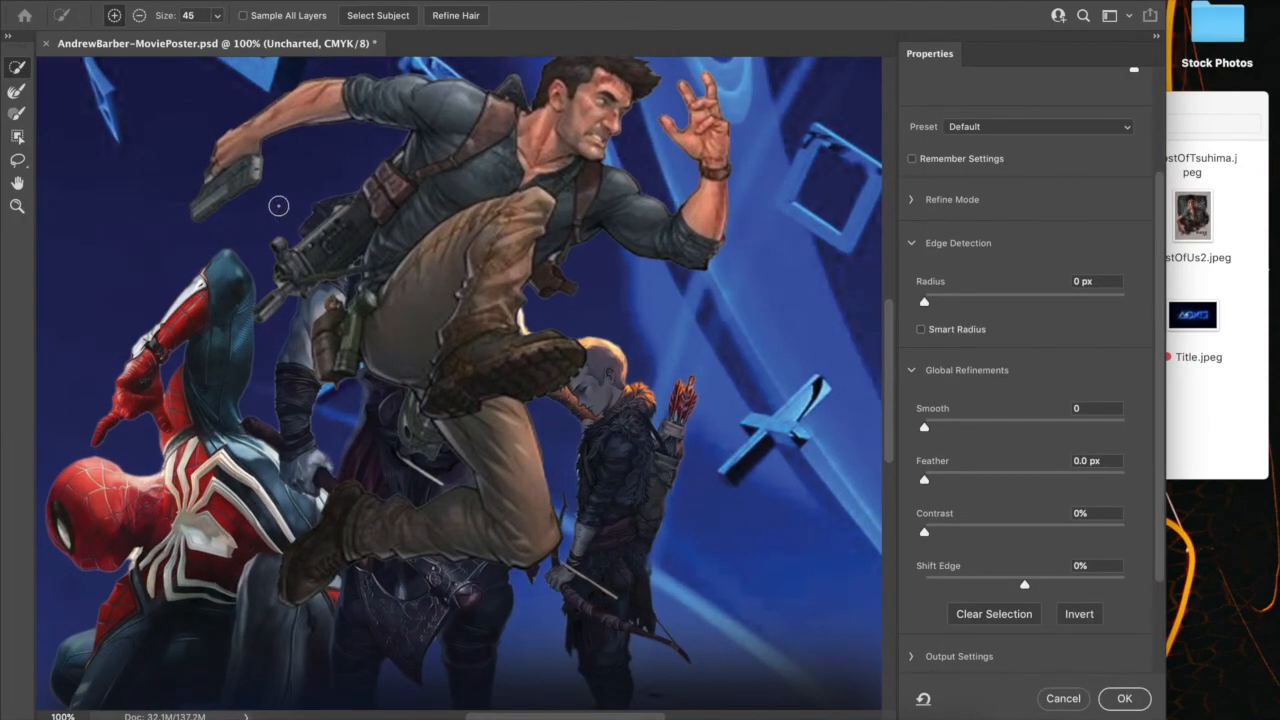
pyautogui.click(139, 15)
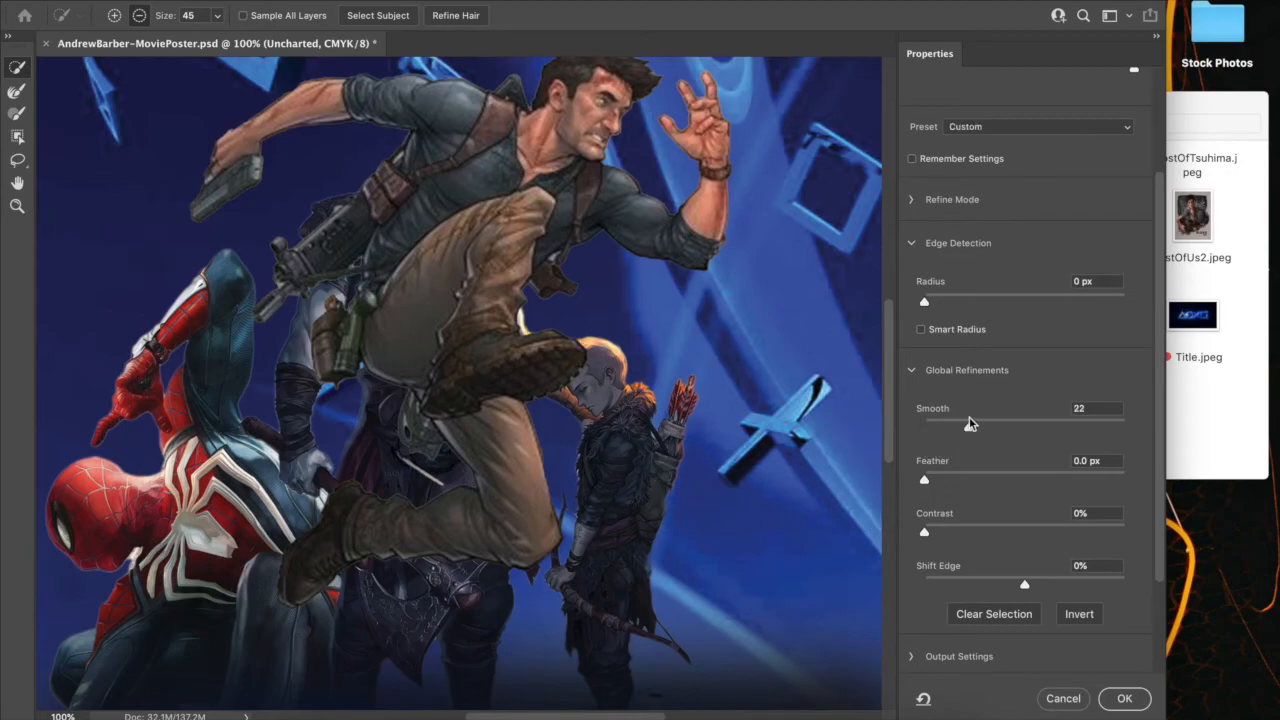
# Feather the running man's selection edge by about 2.5 px and apply the refinement
pyautogui.click(951, 478)
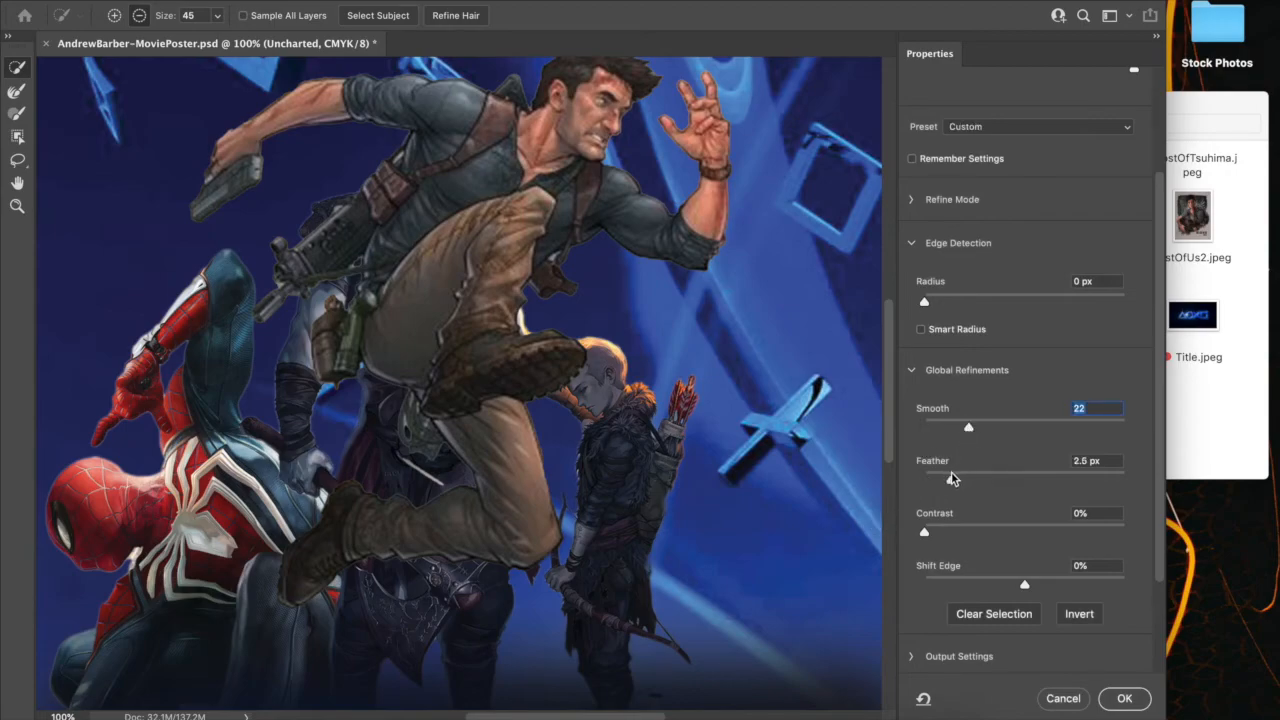
pyautogui.press('Tab')
pyautogui.moveTo(1000, 480); pyautogui.dragTo(1027, 482)
pyautogui.click(976, 482)
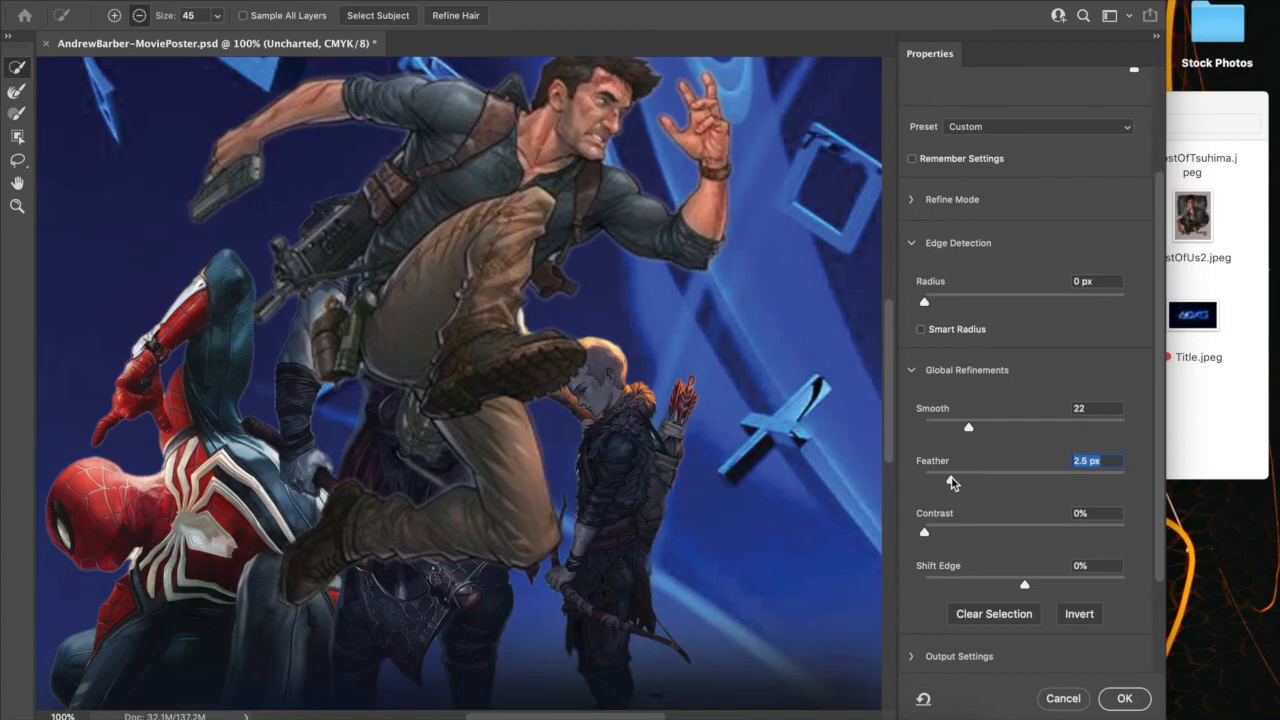
pyautogui.moveTo(950, 482); pyautogui.dragTo(947, 483)
pyautogui.click(1125, 699)
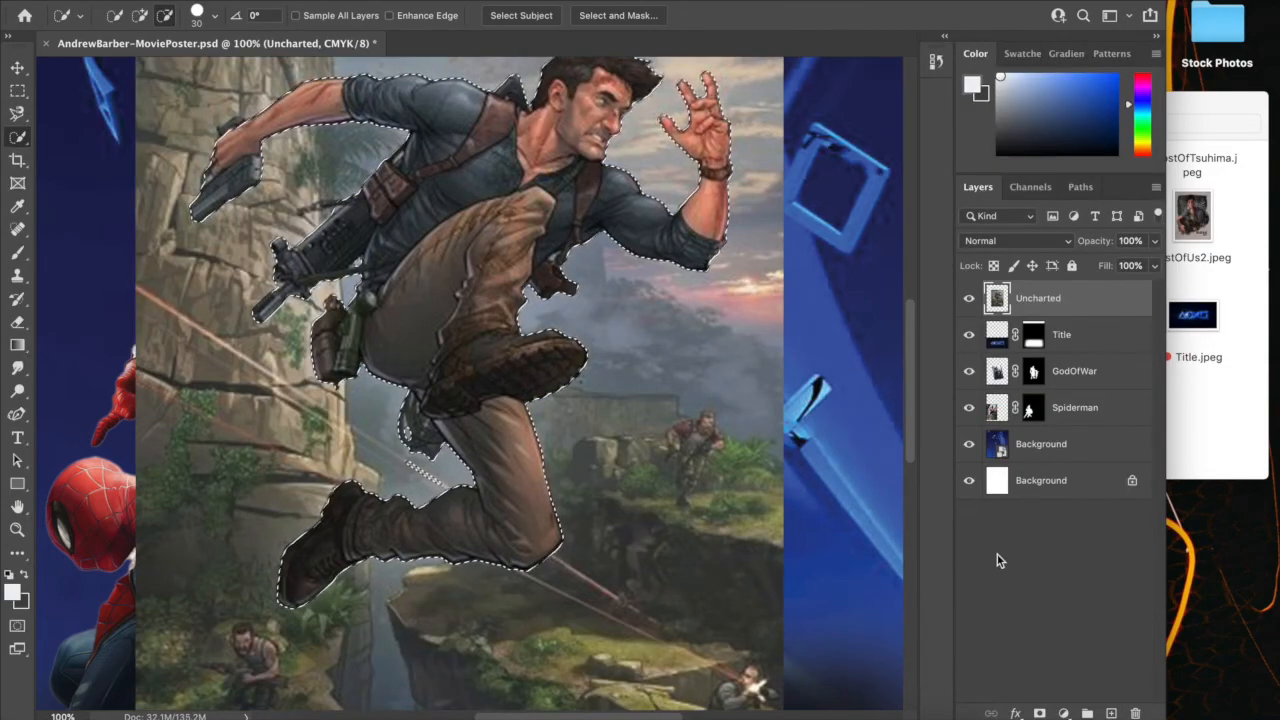
# Mask the Uncharted layer with the refined selection and place it between the GodOfWar and Spiderman layers
pyautogui.click(1039, 713)
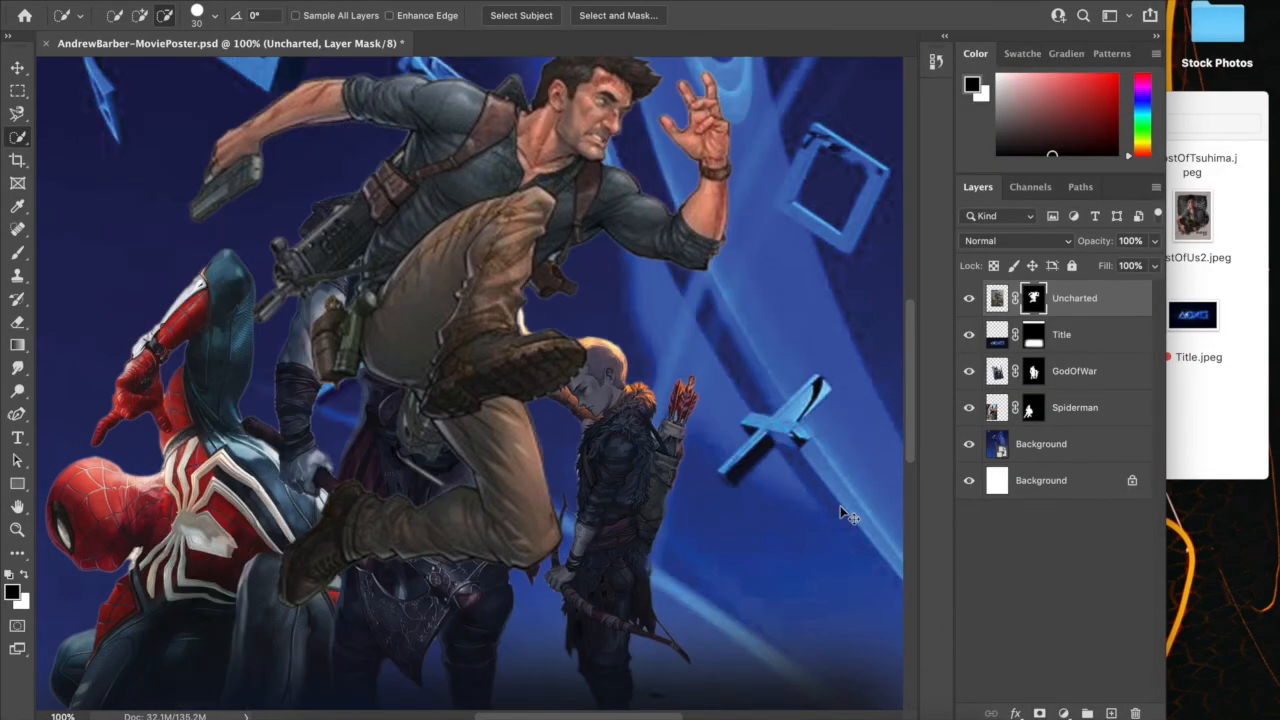
pyautogui.press('super+minus')
pyautogui.press('super+minus')
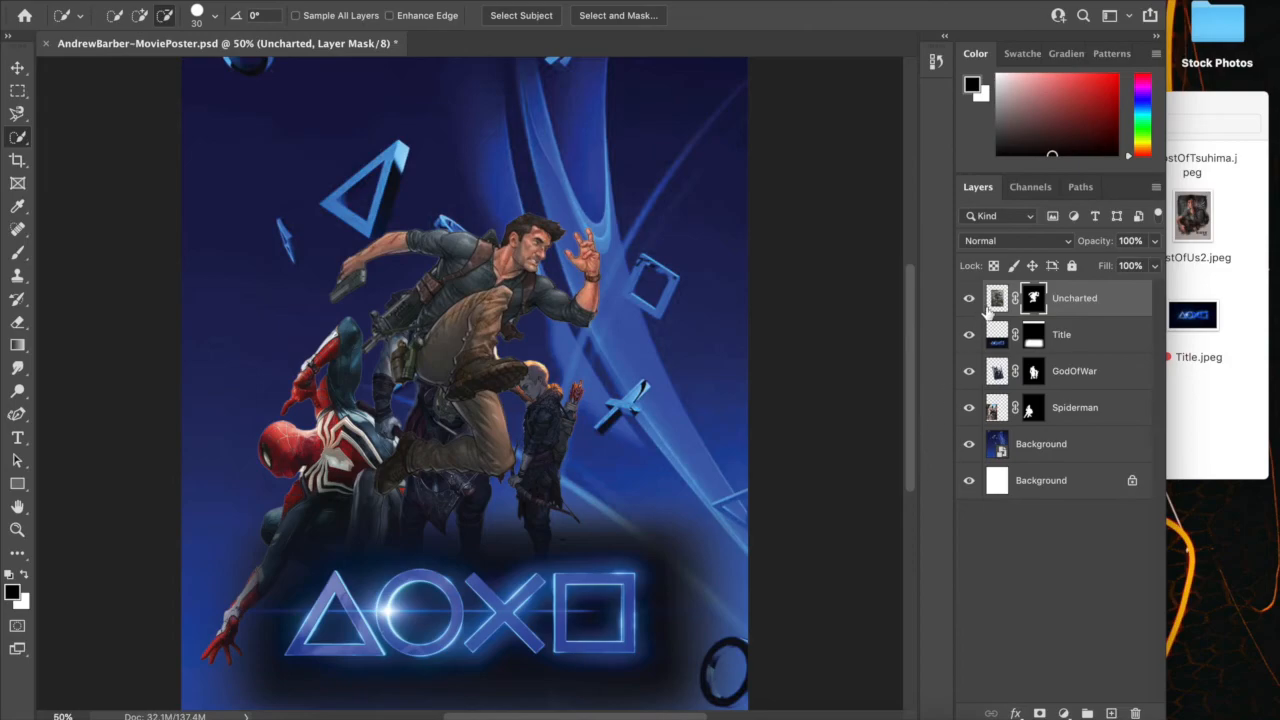
pyautogui.moveTo(993, 300); pyautogui.dragTo(995, 380)
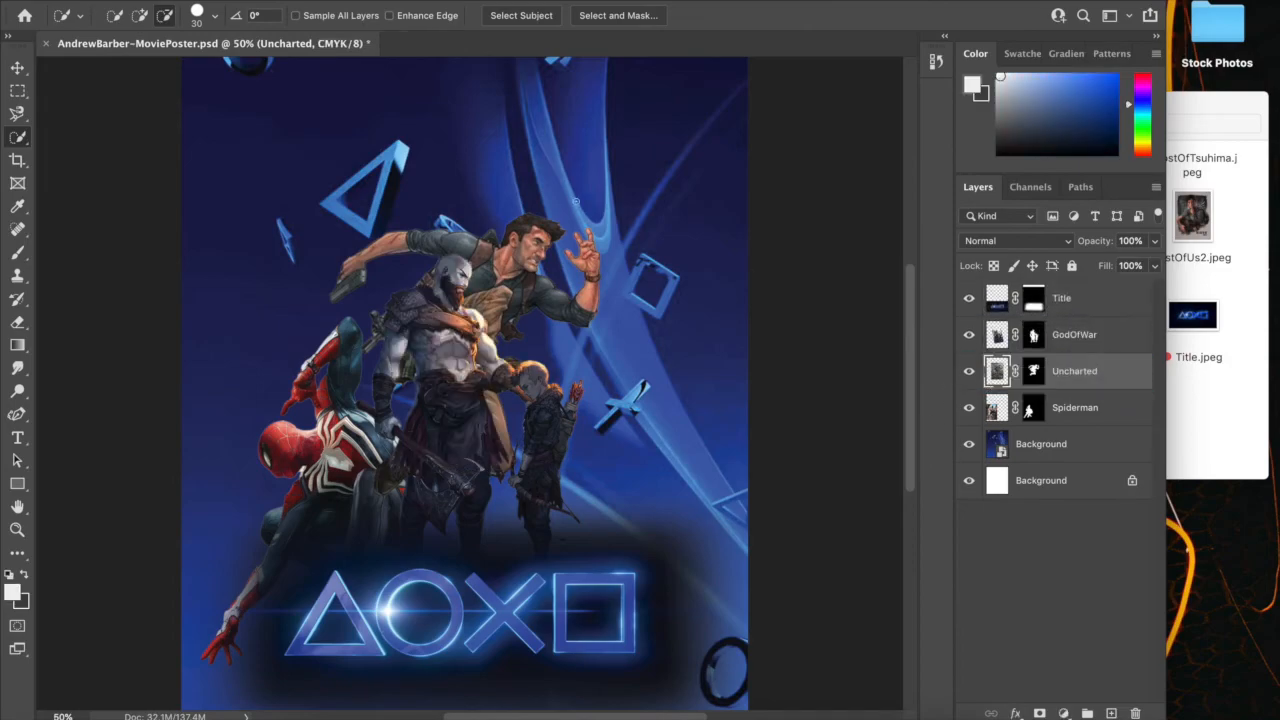
# Move the Uncharted man down and to the right so he emerges from behind the boy, just above the title's square
pyautogui.click(17, 67)
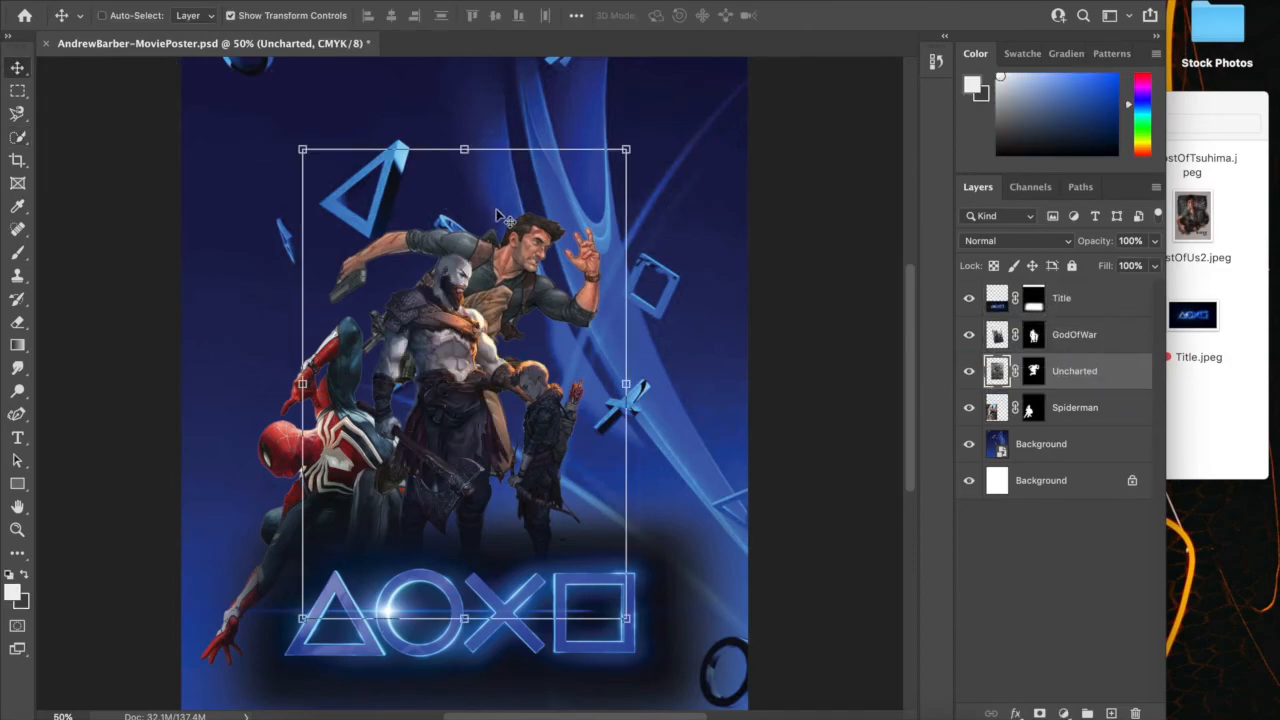
pyautogui.moveTo(525, 258); pyautogui.dragTo(642, 410)
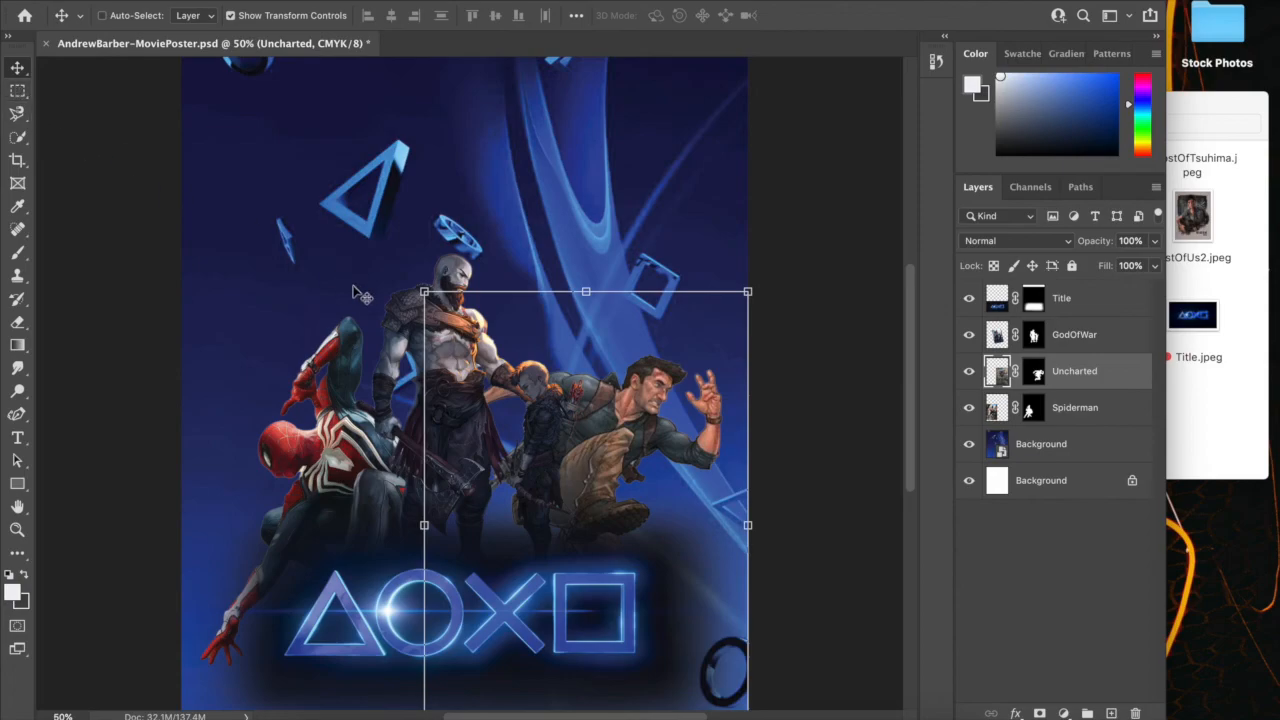
pyautogui.moveTo(620, 495); pyautogui.dragTo(604, 487)
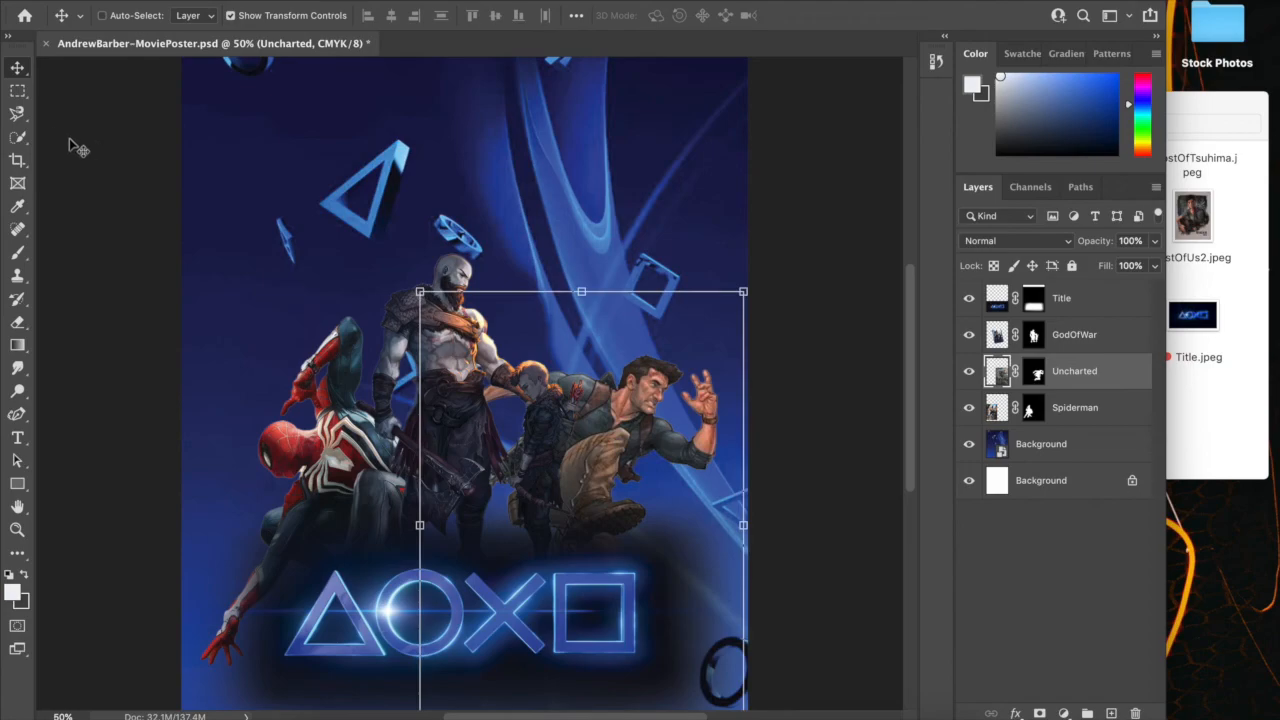
pyautogui.click(18, 91)
pyautogui.press('super+minus')
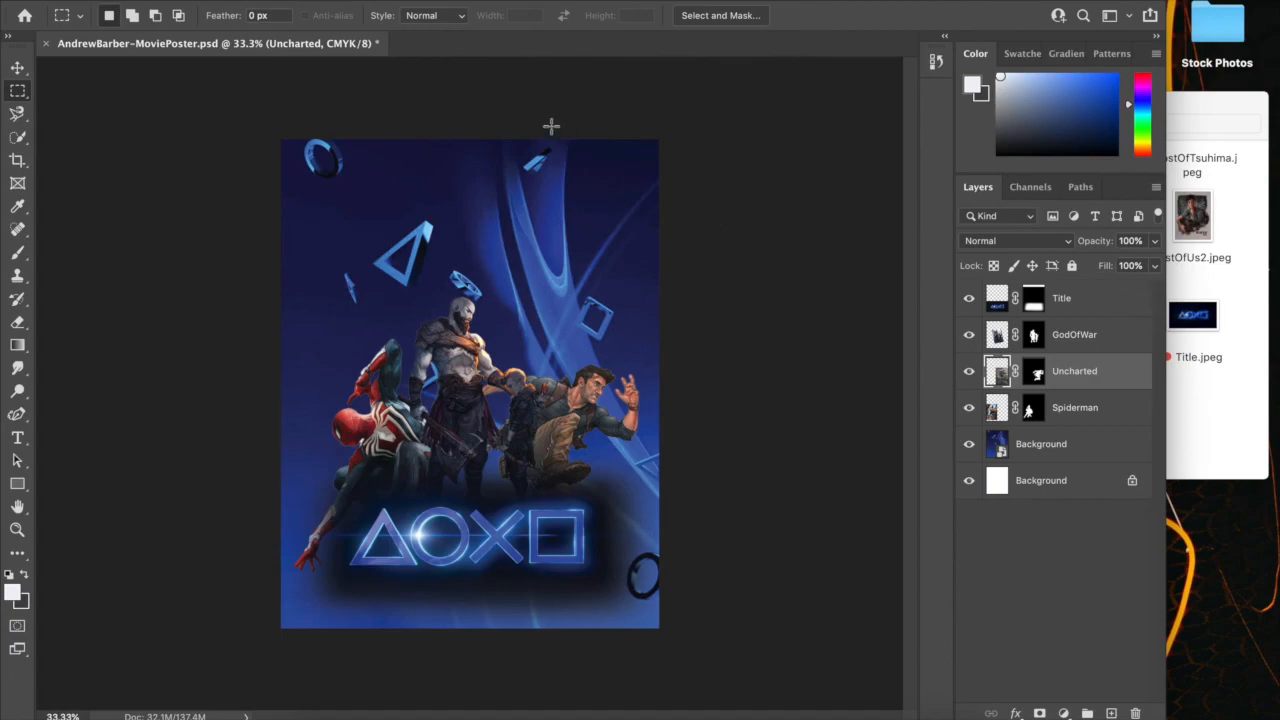
pyautogui.press('super+shift+5')
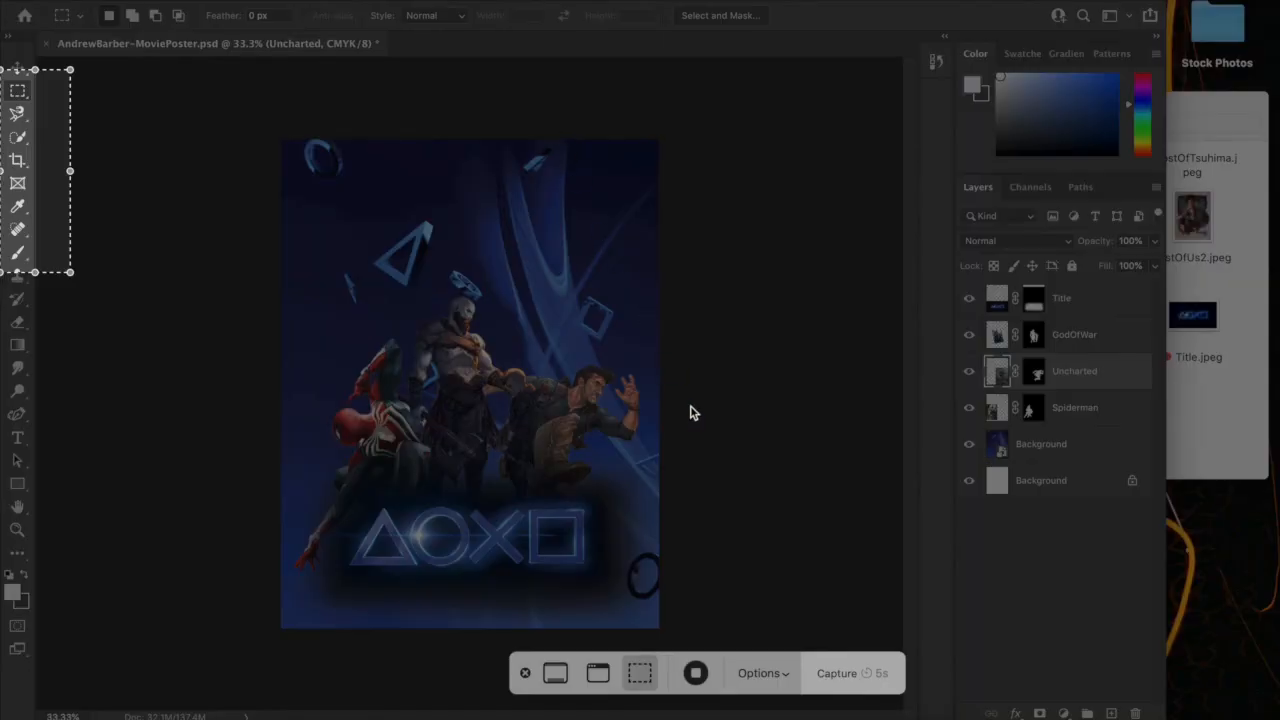